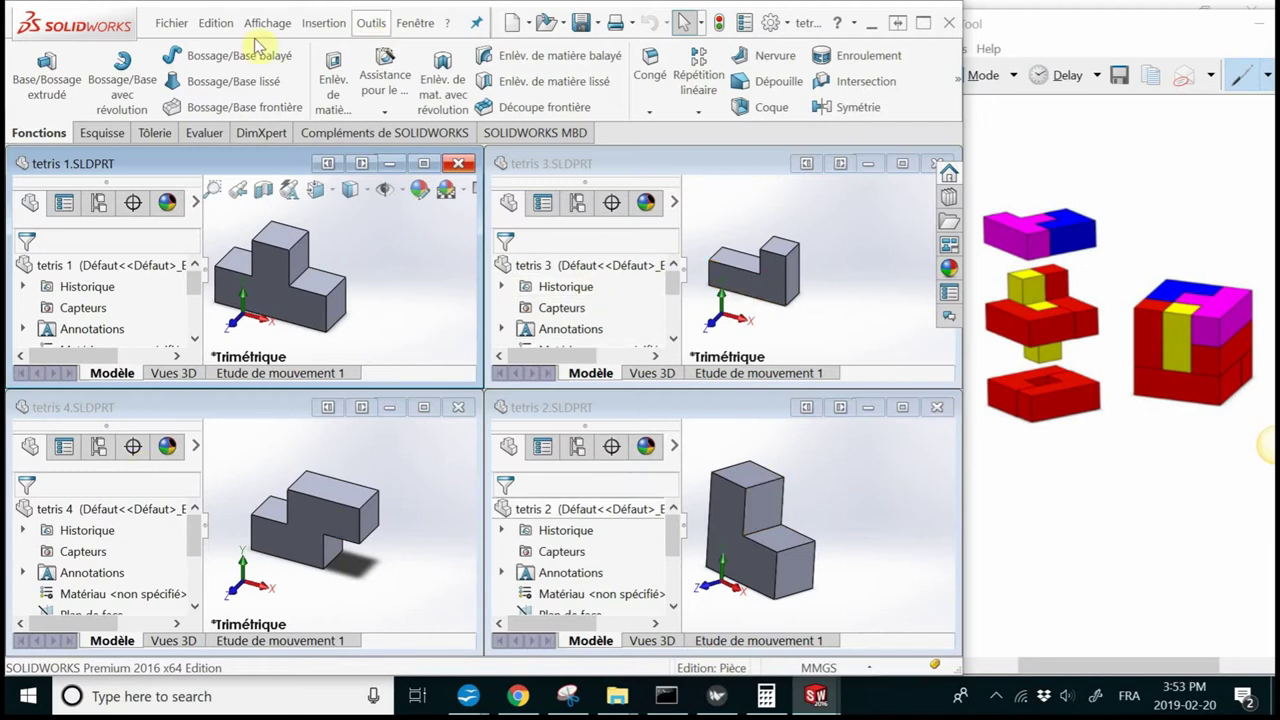
Open the Fichier menu above the four open tetris part windows
{"action": "left_click", "coordinate": [176, 24]}
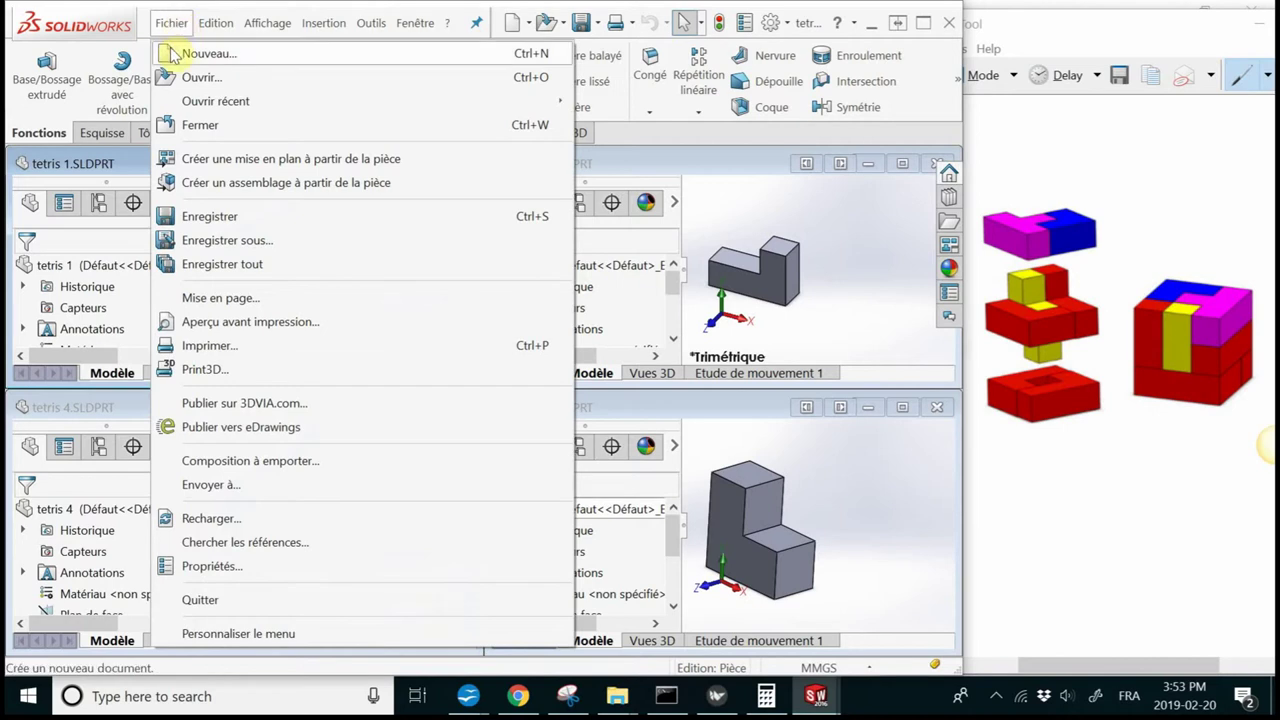
Create a new assembly, Assemblage1, from the Assemblage template in advanced mode
{"action": "left_click", "coordinate": [173, 55]}
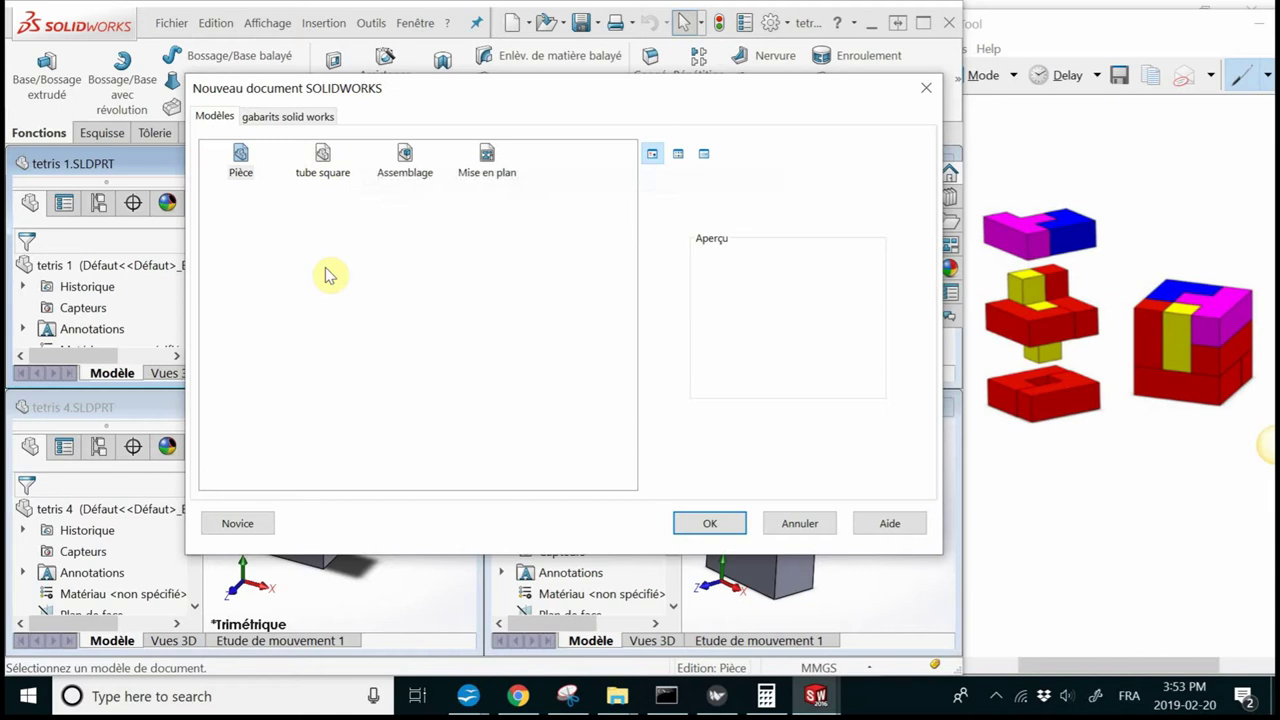
{"action": "left_click", "coordinate": [240, 525]}
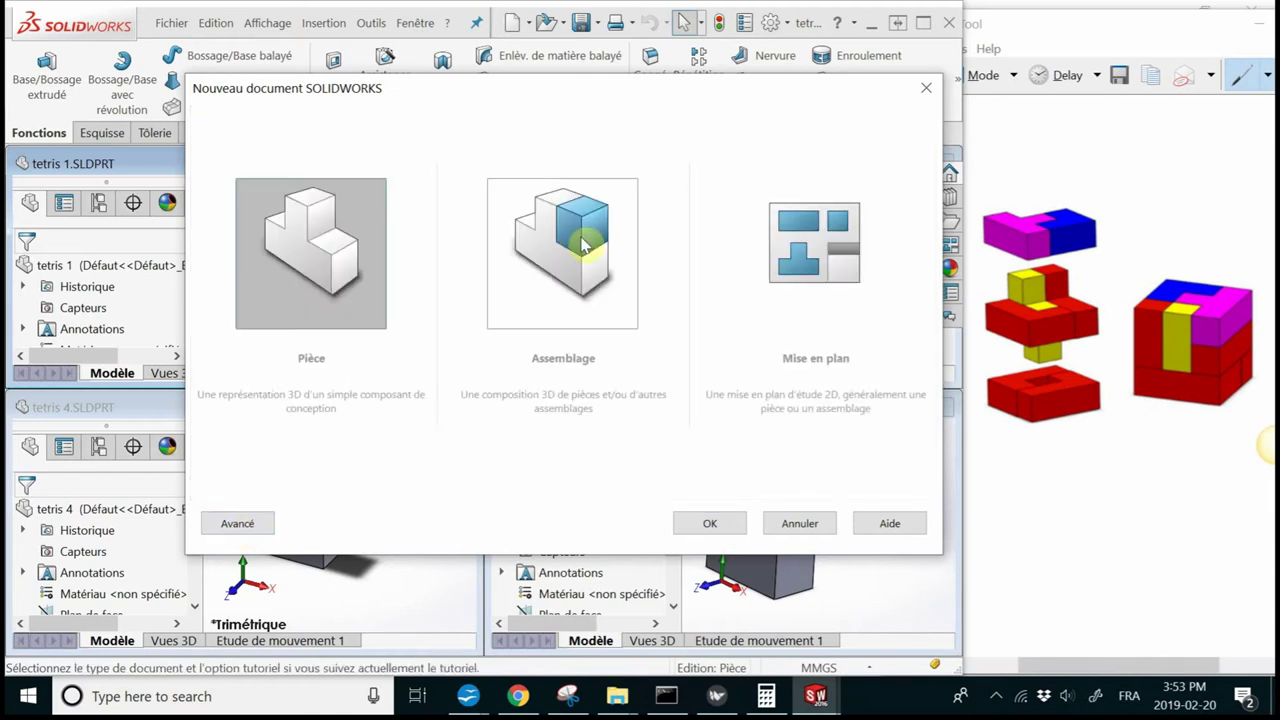
{"action": "left_click", "coordinate": [245, 523]}
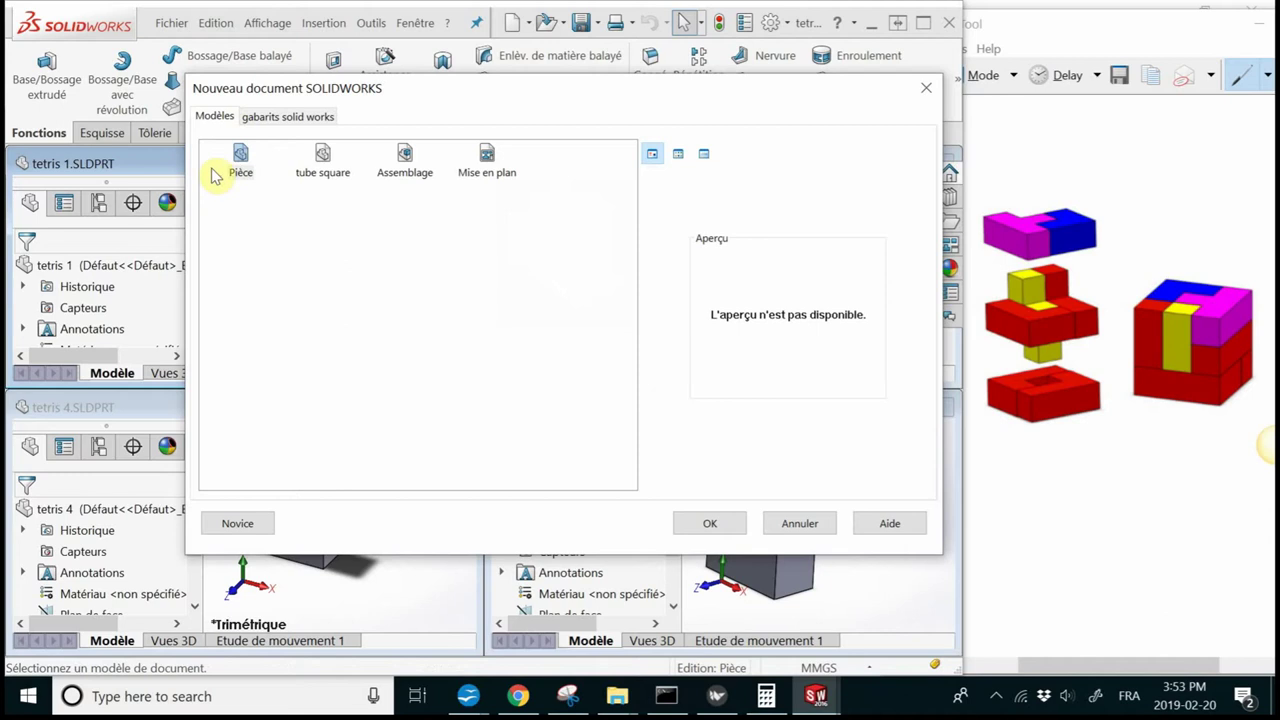
{"action": "left_click", "coordinate": [408, 160]}
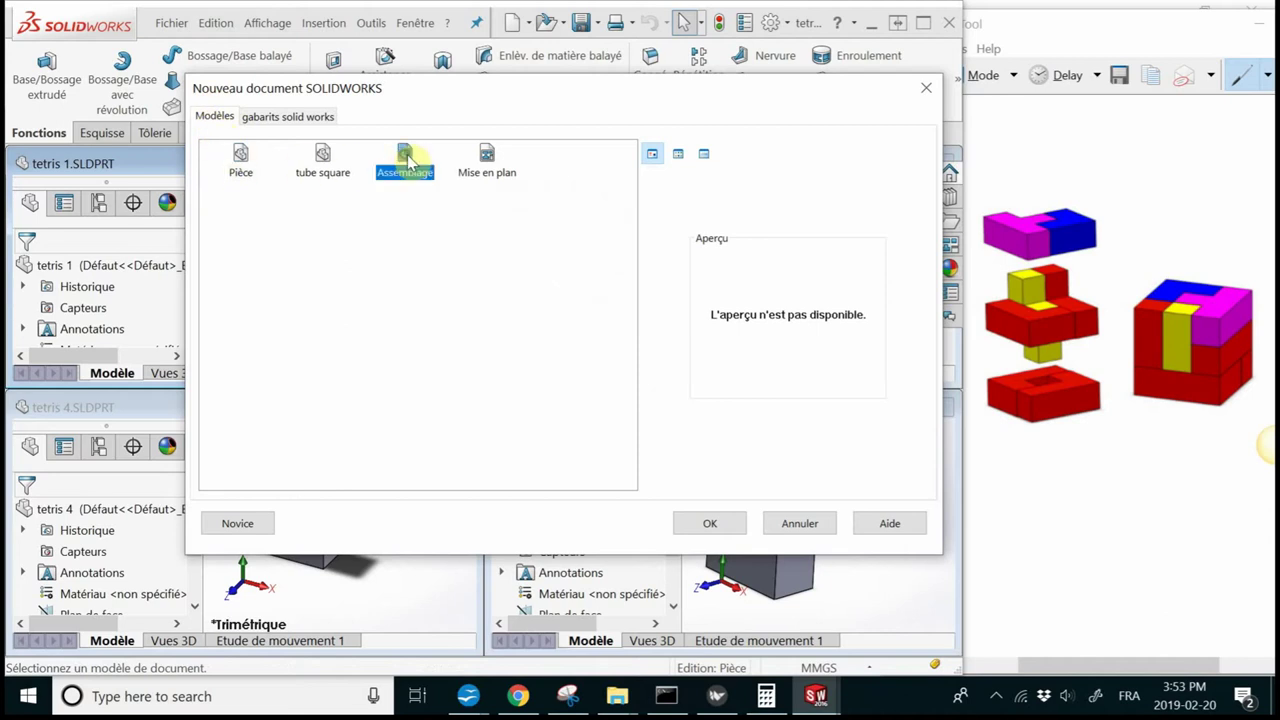
{"action": "left_click", "coordinate": [710, 526]}
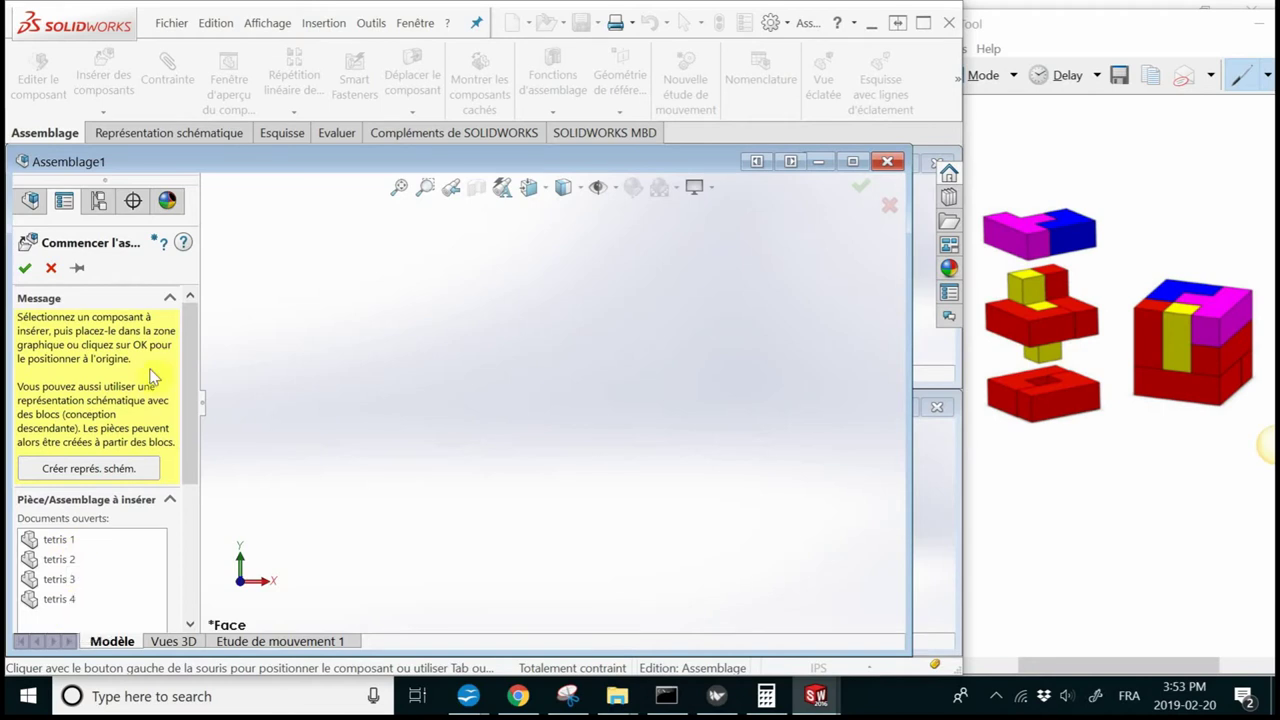
Pick tetris 3 for insertion after trying tetris 1 and 2, and turn its preview 90° about Z
{"action": "mouse_move", "coordinate": [183, 331]}
{"action": "left_mouse_down"}
{"action": "mouse_move", "coordinate": [175, 450]}
{"action": "mouse_move", "coordinate": [177, 370]}
{"action": "left_mouse_up"}
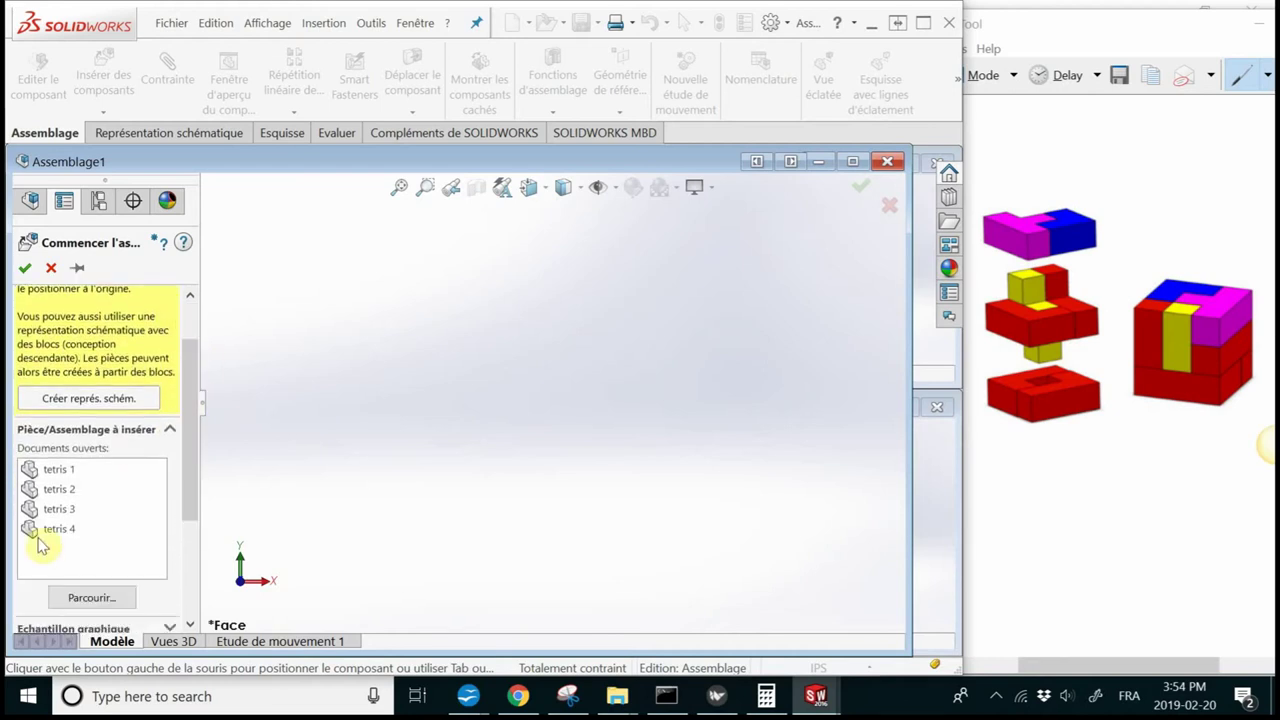
{"action": "left_click", "coordinate": [56, 469]}
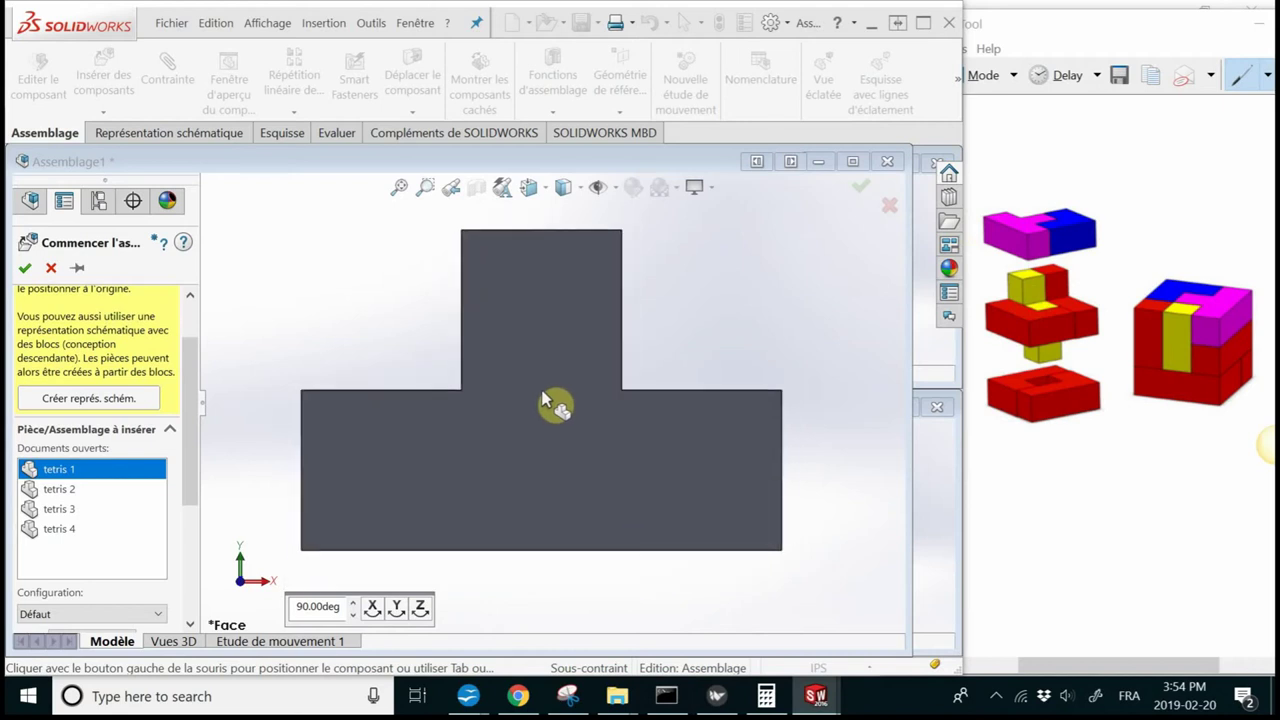
{"action": "left_click", "coordinate": [40, 489]}
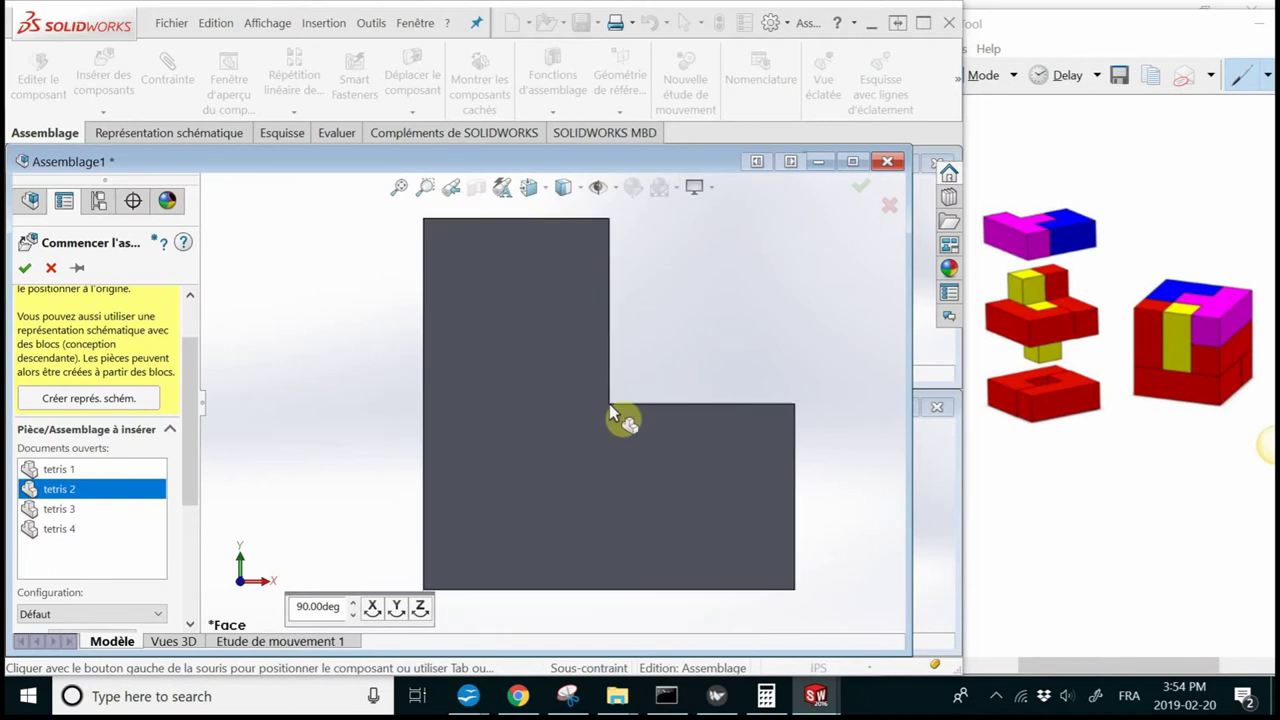
{"action": "left_click", "coordinate": [240, 568]}
{"action": "left_click", "coordinate": [58, 509]}
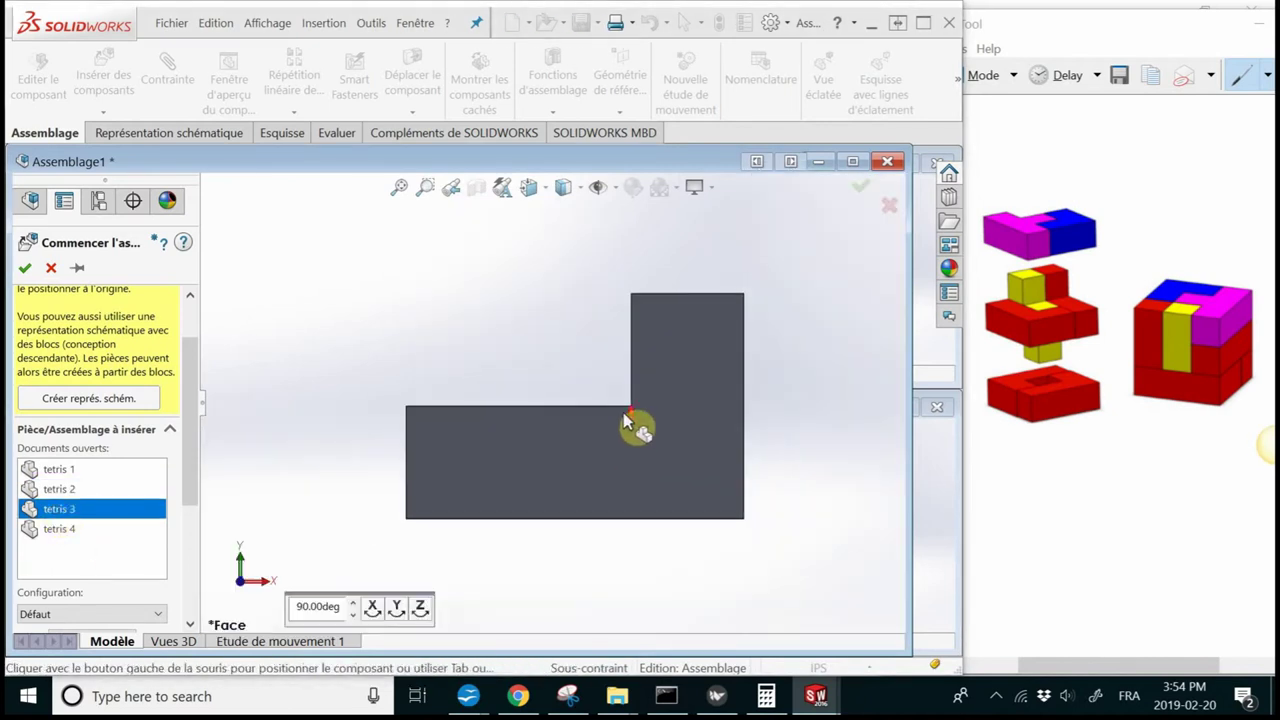
{"action": "scroll", "coordinate": [623, 412], "scroll_direction": "up", "scroll_amount": 2}
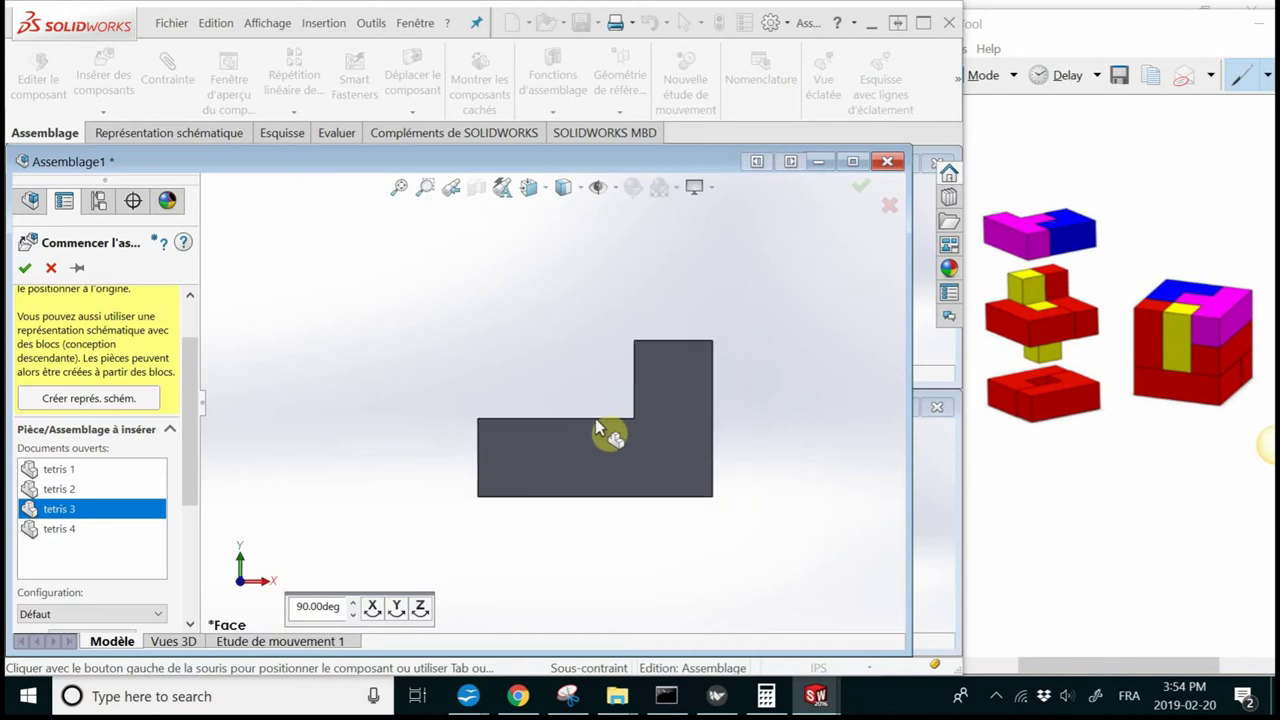
{"action": "scroll", "coordinate": [618, 432], "scroll_direction": "up", "scroll_amount": 2}
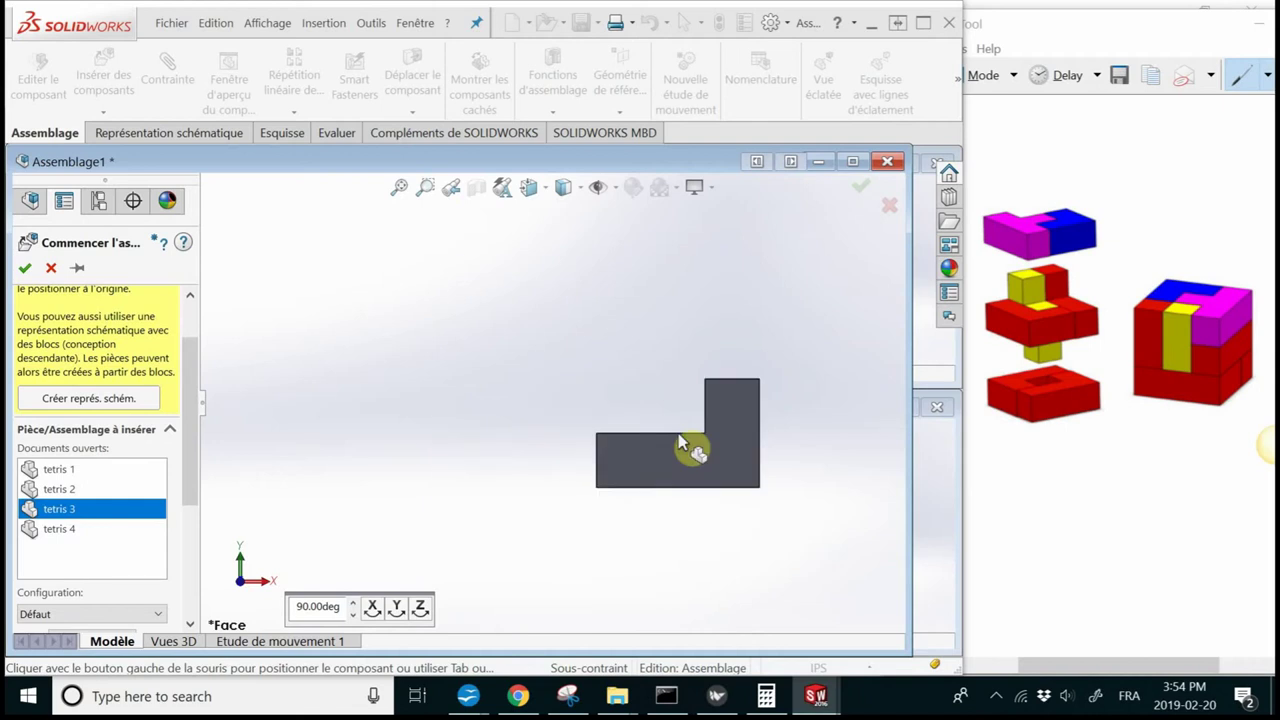
{"action": "left_click", "coordinate": [420, 607]}
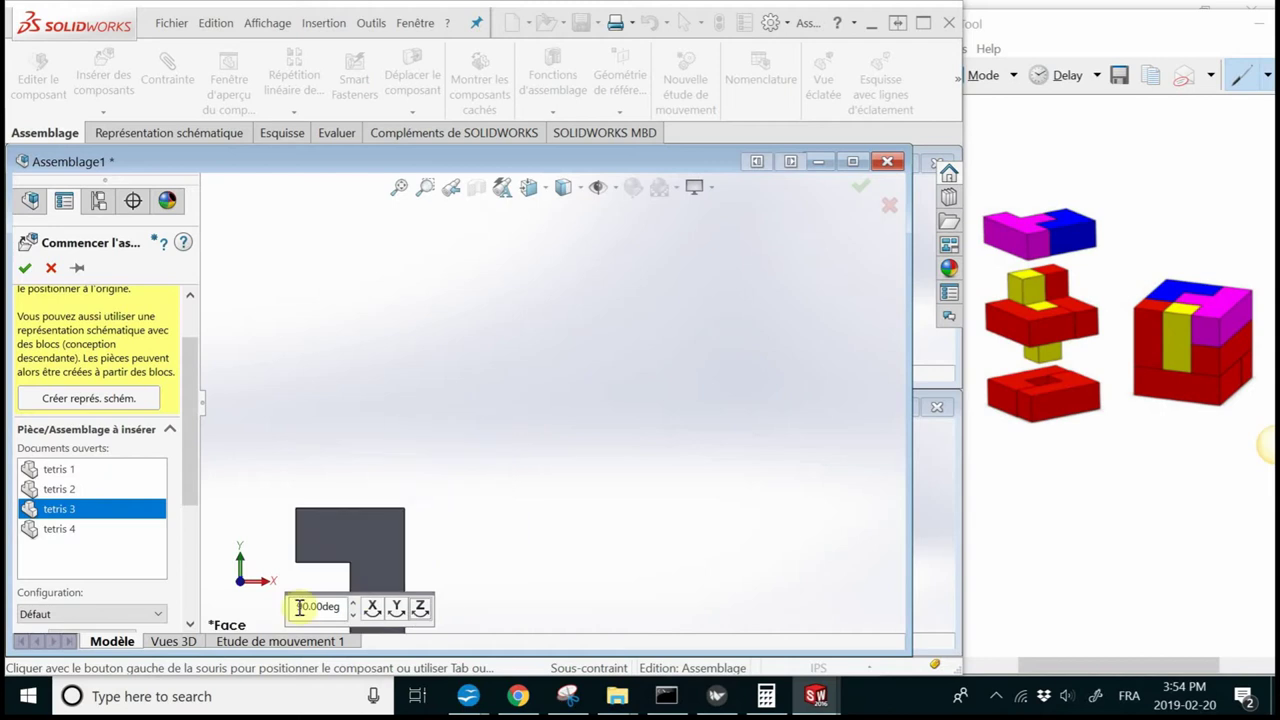
Rotate the tetris 3 preview about Y and X so the L shape lies flat
{"action": "left_click", "coordinate": [396, 607]}
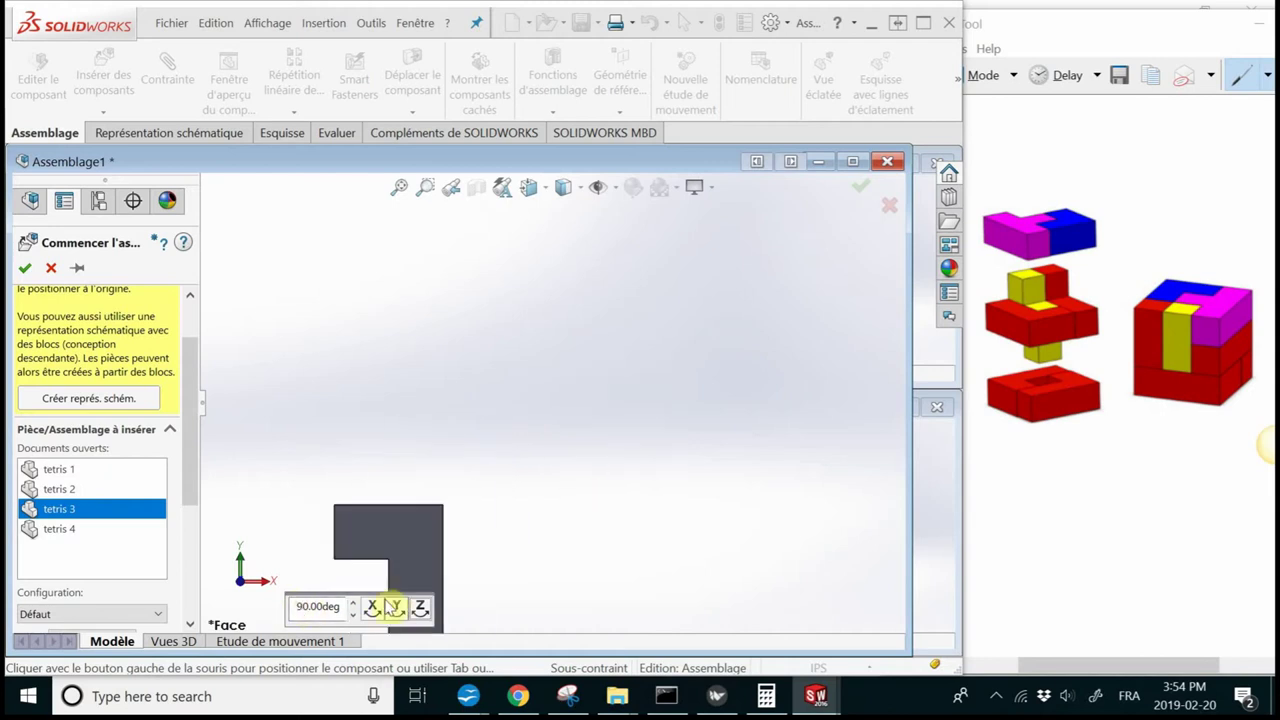
{"action": "left_click", "coordinate": [396, 607]}
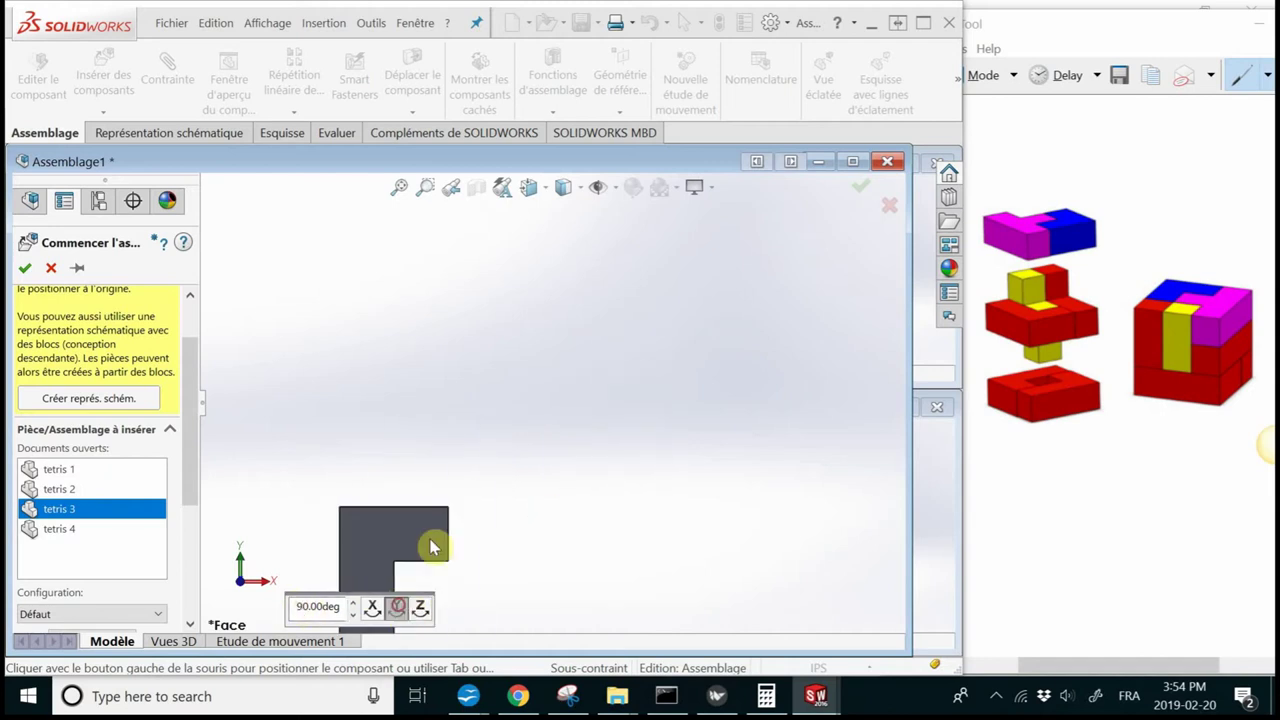
{"action": "left_click", "coordinate": [372, 607]}
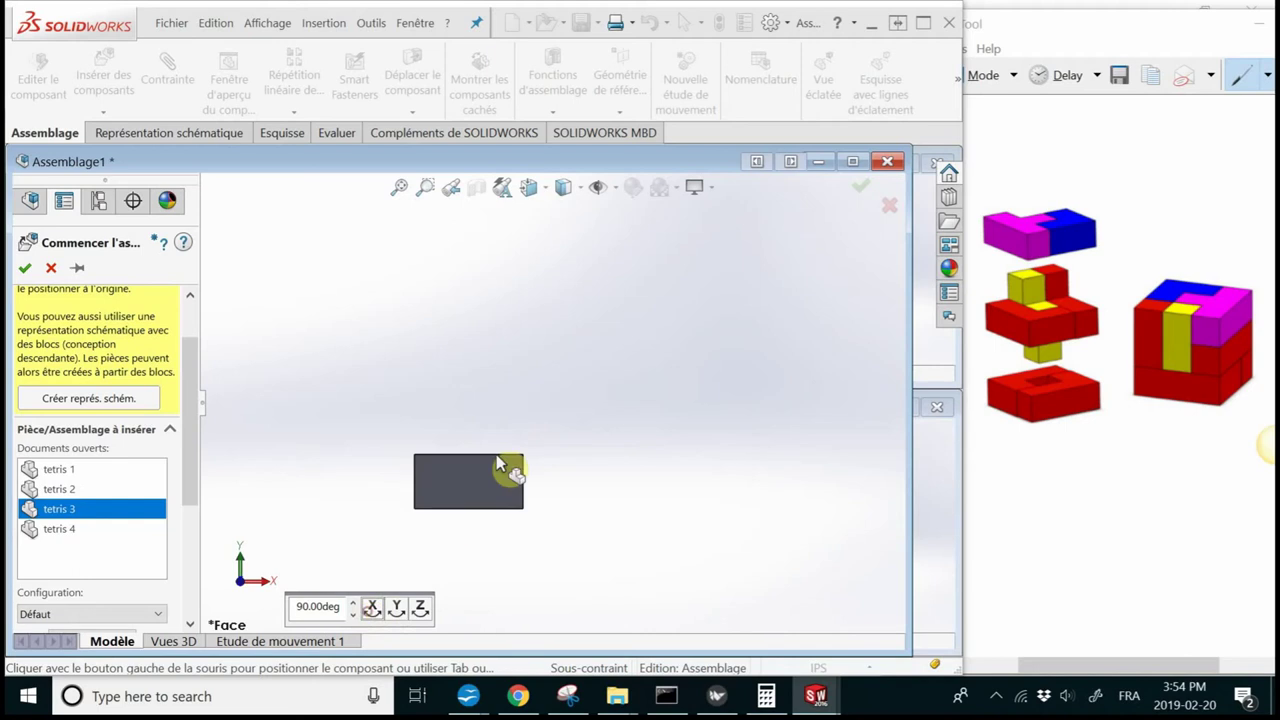
{"action": "left_click", "coordinate": [545, 450]}
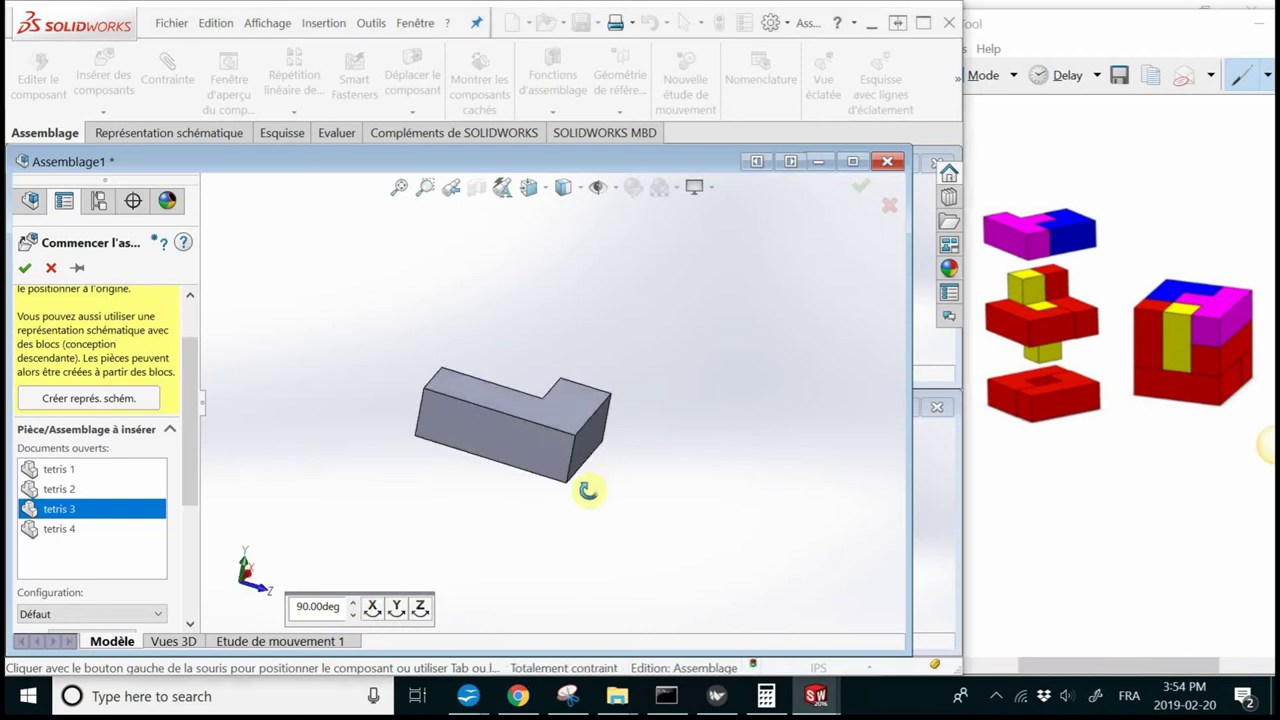
{"action": "left_click", "coordinate": [396, 610]}
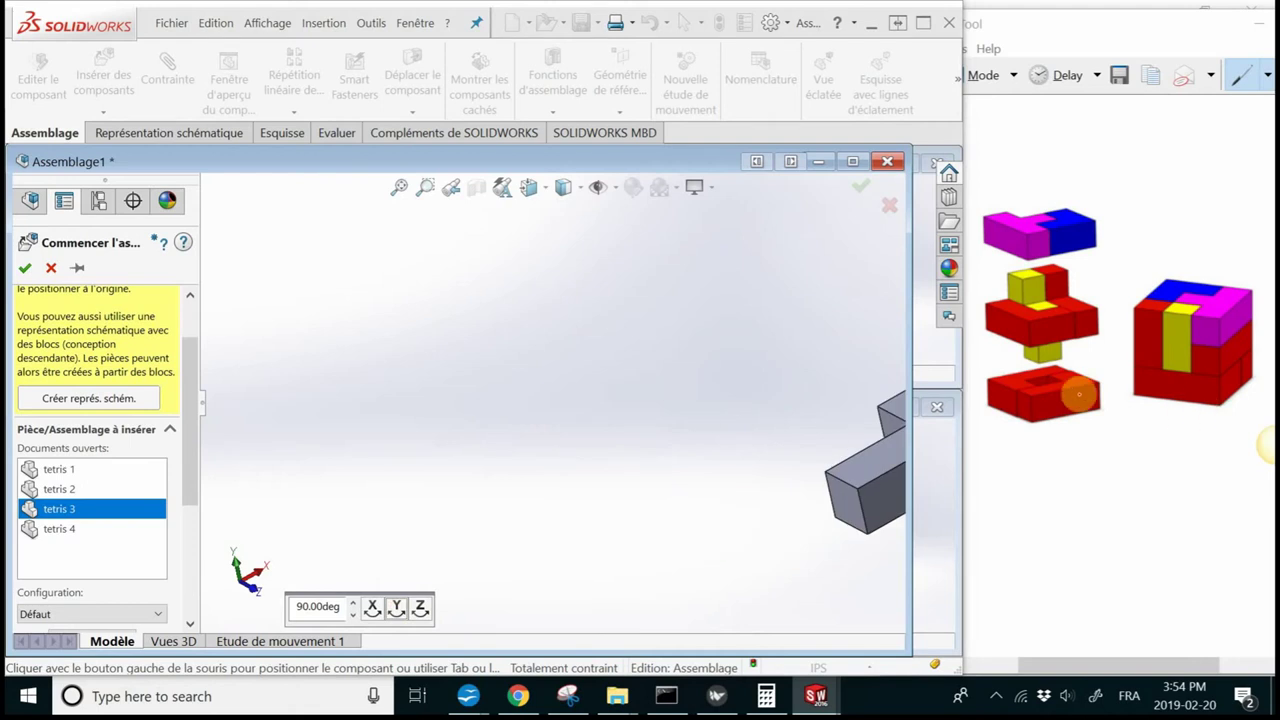
Check the reference image's bottom red piece, then place tetris 3 as the first component
{"action": "left_click", "coordinate": [1084, 365]}
{"action": "left_click_drag", "start_coordinate": [1082, 372], "coordinate": [1088, 376]}
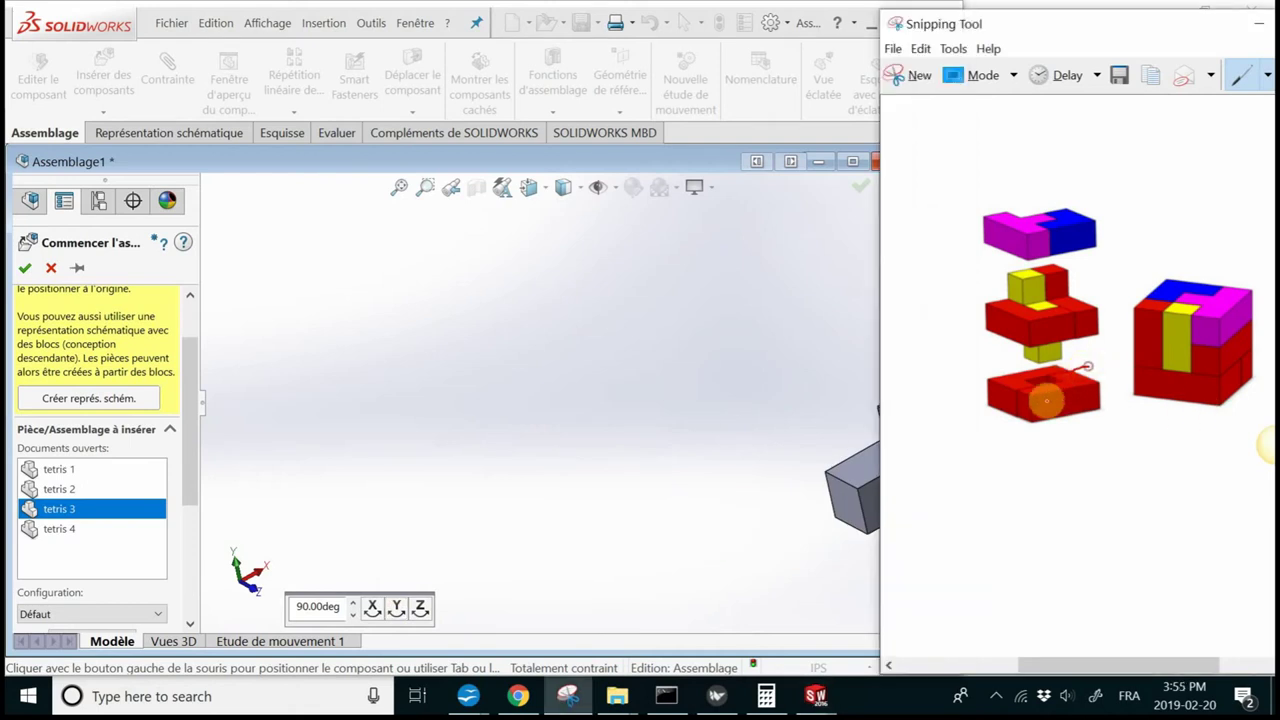
{"action": "left_click", "coordinate": [600, 509]}
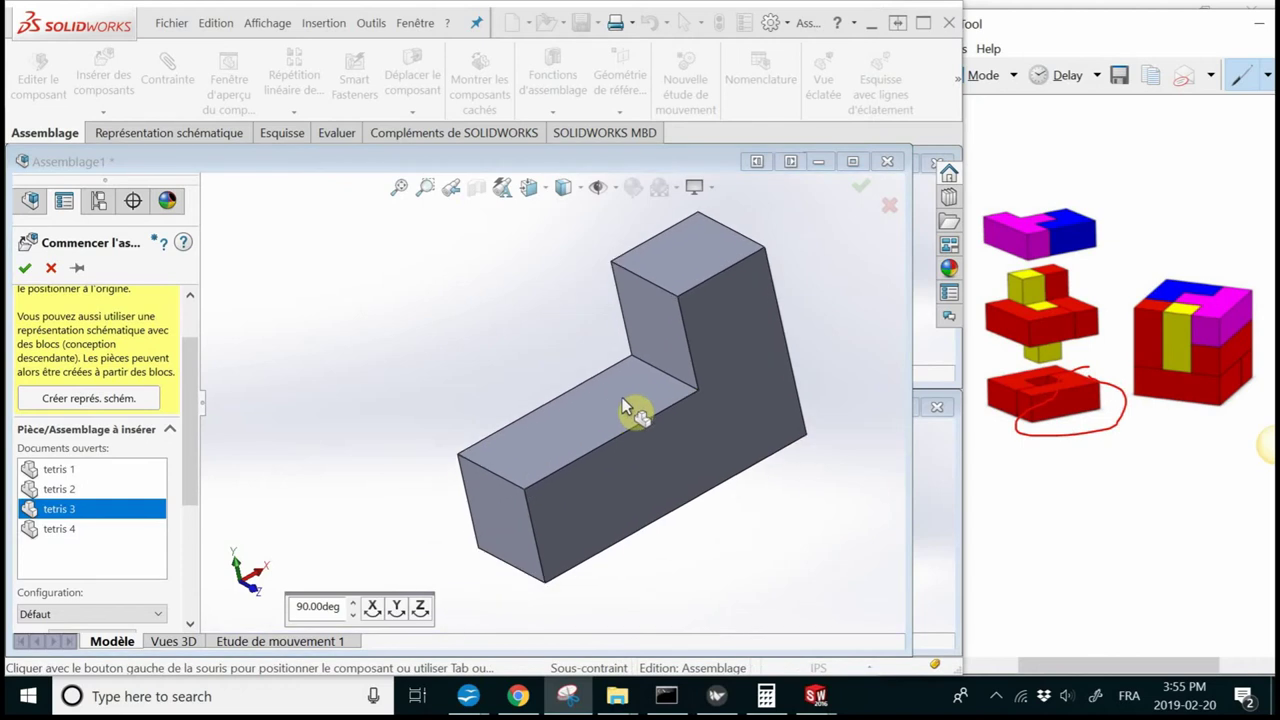
{"action": "left_click", "coordinate": [622, 397]}
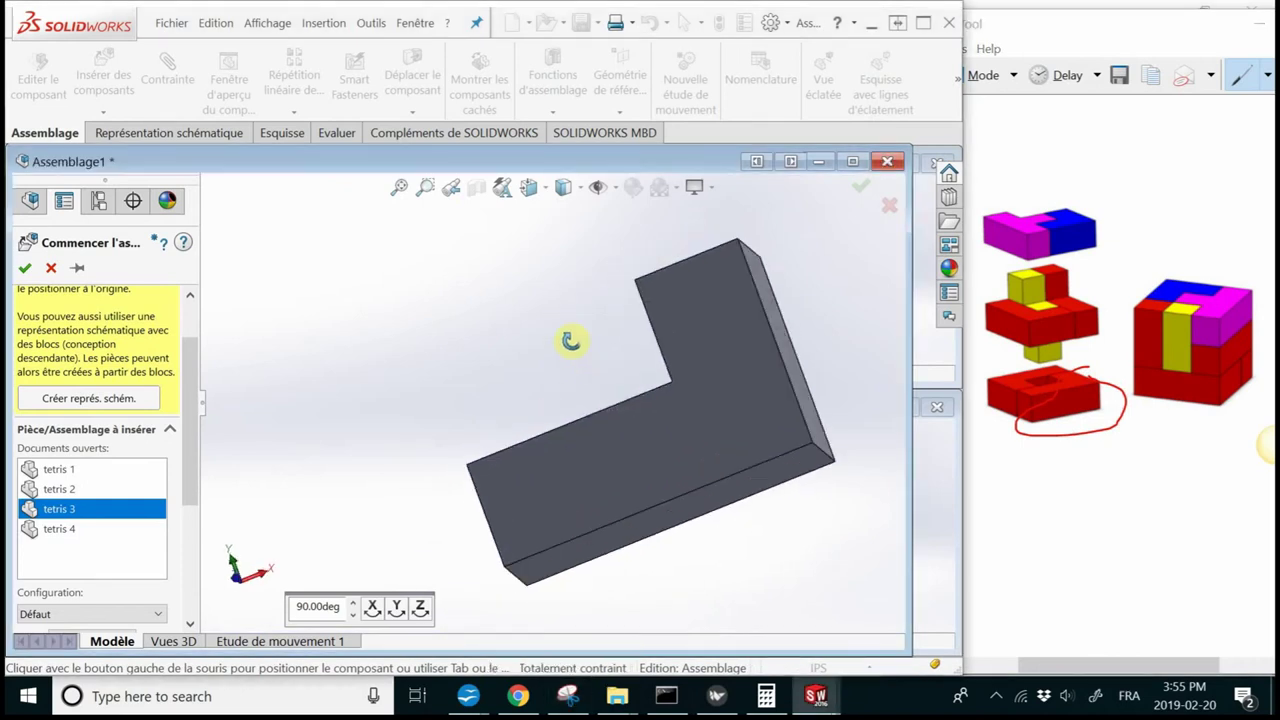
{"action": "mouse_move", "coordinate": [617, 403]}
{"action": "middle_mouse_down"}
{"action": "mouse_move", "coordinate": [623, 323]}
{"action": "mouse_move", "coordinate": [651, 366]}
{"action": "mouse_move", "coordinate": [640, 471]}
{"action": "mouse_move", "coordinate": [603, 428]}
{"action": "middle_mouse_up"}
{"action": "left_click", "coordinate": [620, 552]}
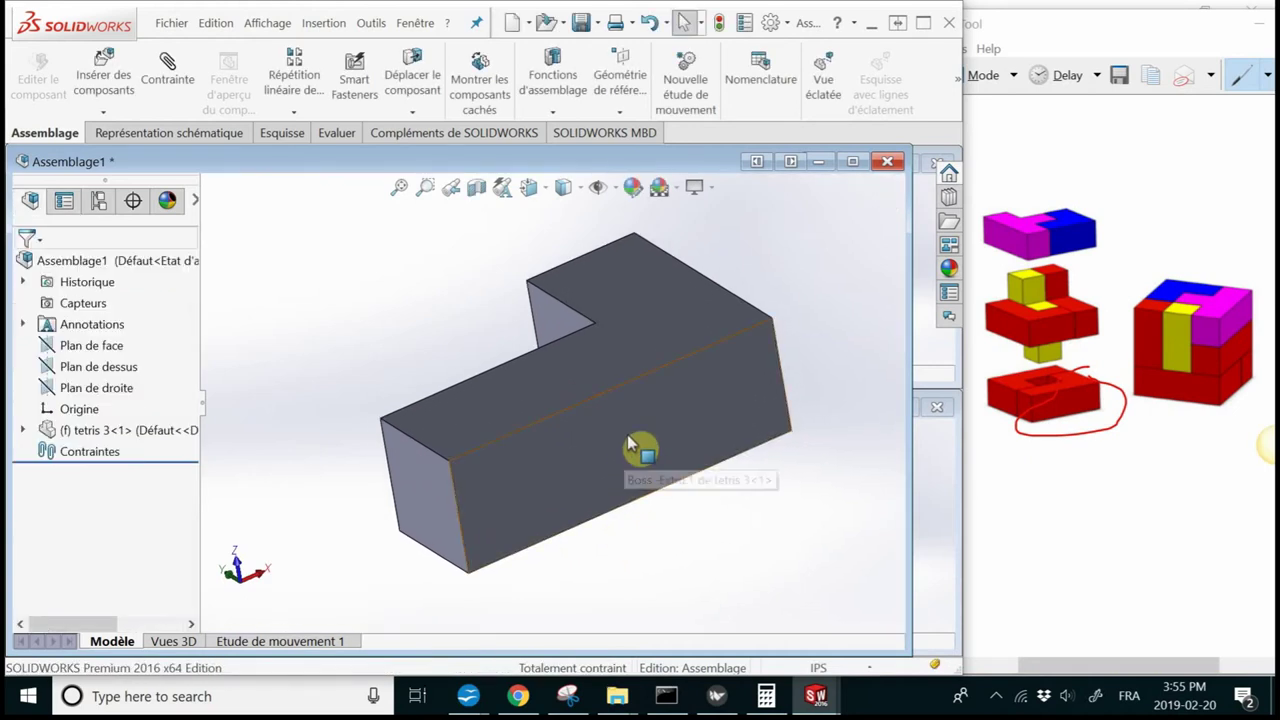
Orbit around the placed L-shaped tetris 3 block to inspect it
{"action": "scroll", "coordinate": [630, 415], "scroll_direction": "down", "scroll_amount": 3}
{"action": "scroll", "coordinate": [630, 415], "scroll_direction": "up", "scroll_amount": 3}
{"action": "scroll", "coordinate": [554, 420], "scroll_direction": "up", "scroll_amount": 2}
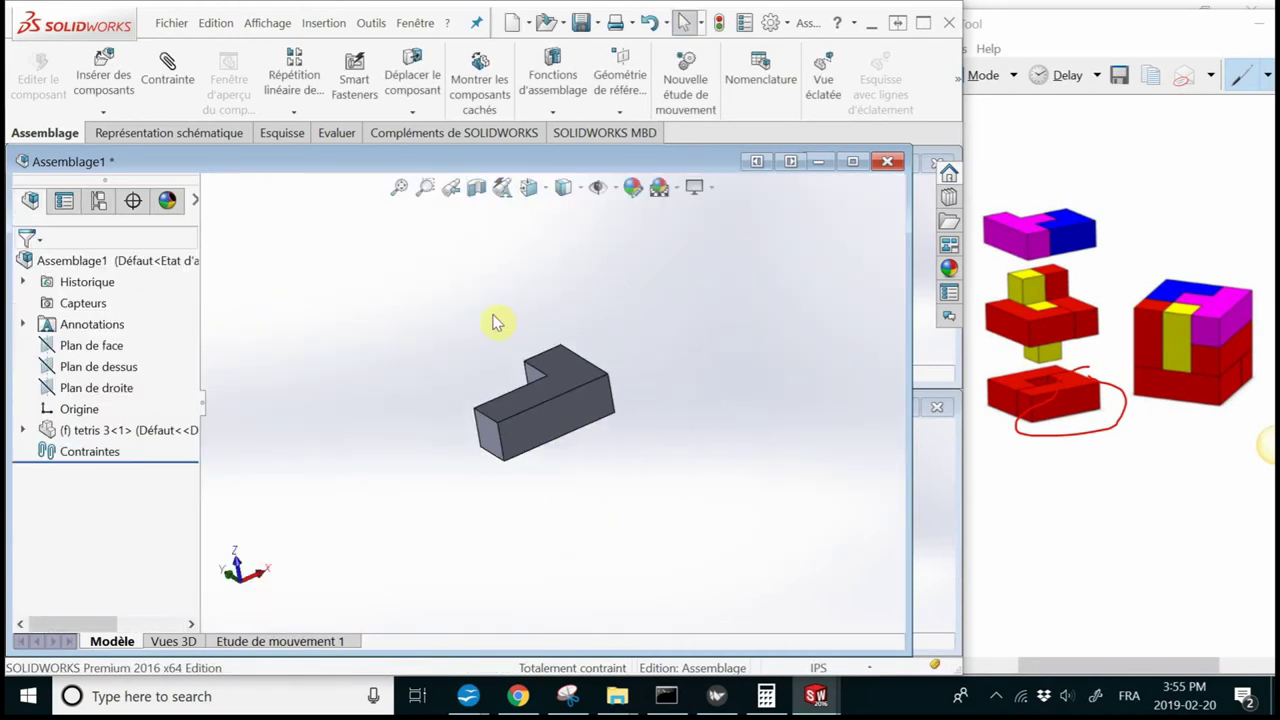
{"action": "middle_click_drag", "start_coordinate": [447, 353], "coordinate": [440, 352]}
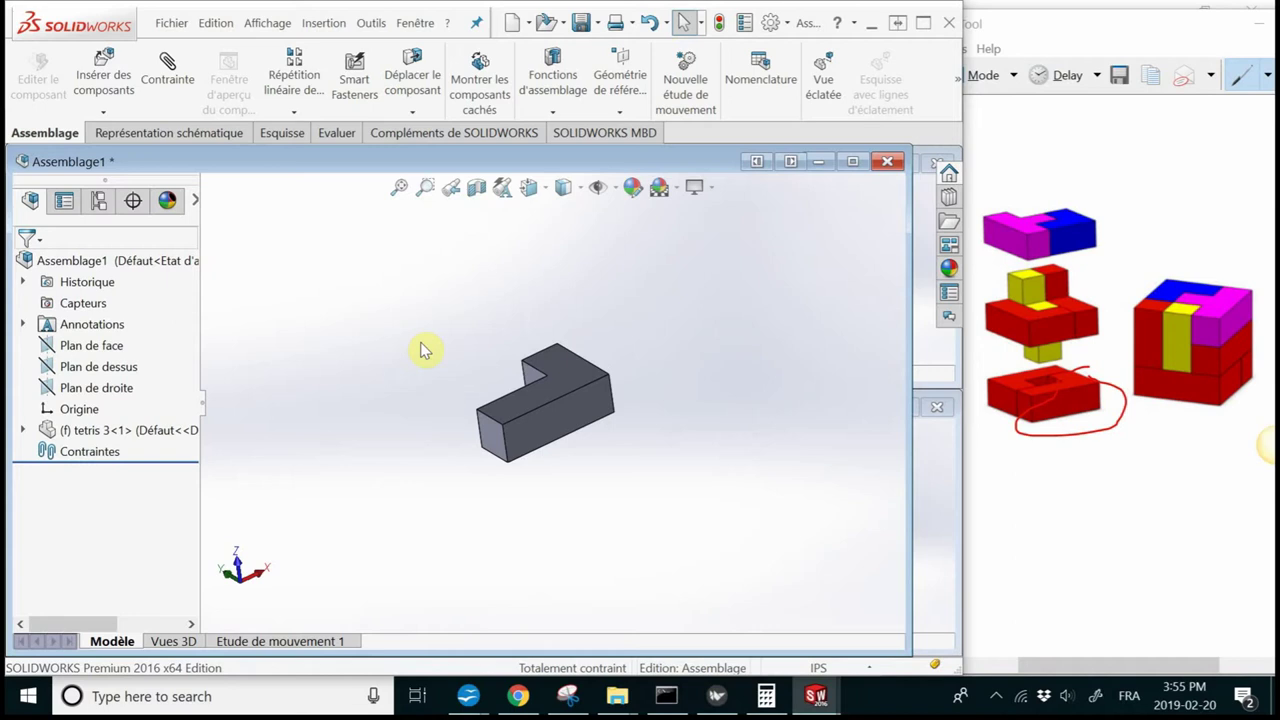
{"action": "mouse_move", "coordinate": [571, 471]}
{"action": "middle_mouse_down"}
{"action": "mouse_move", "coordinate": [477, 331]}
{"action": "mouse_move", "coordinate": [583, 474]}
{"action": "mouse_move", "coordinate": [624, 483]}
{"action": "middle_mouse_up"}
{"action": "mouse_move", "coordinate": [557, 531]}
{"action": "middle_mouse_down"}
{"action": "mouse_move", "coordinate": [500, 491]}
{"action": "mouse_move", "coordinate": [540, 529]}
{"action": "mouse_move", "coordinate": [697, 466]}
{"action": "mouse_move", "coordinate": [503, 494]}
{"action": "mouse_move", "coordinate": [543, 386]}
{"action": "mouse_move", "coordinate": [486, 320]}
{"action": "mouse_move", "coordinate": [466, 316]}
{"action": "mouse_move", "coordinate": [531, 286]}
{"action": "middle_mouse_up"}
{"action": "left_click_drag", "start_coordinate": [497, 335], "coordinate": [506, 316]}
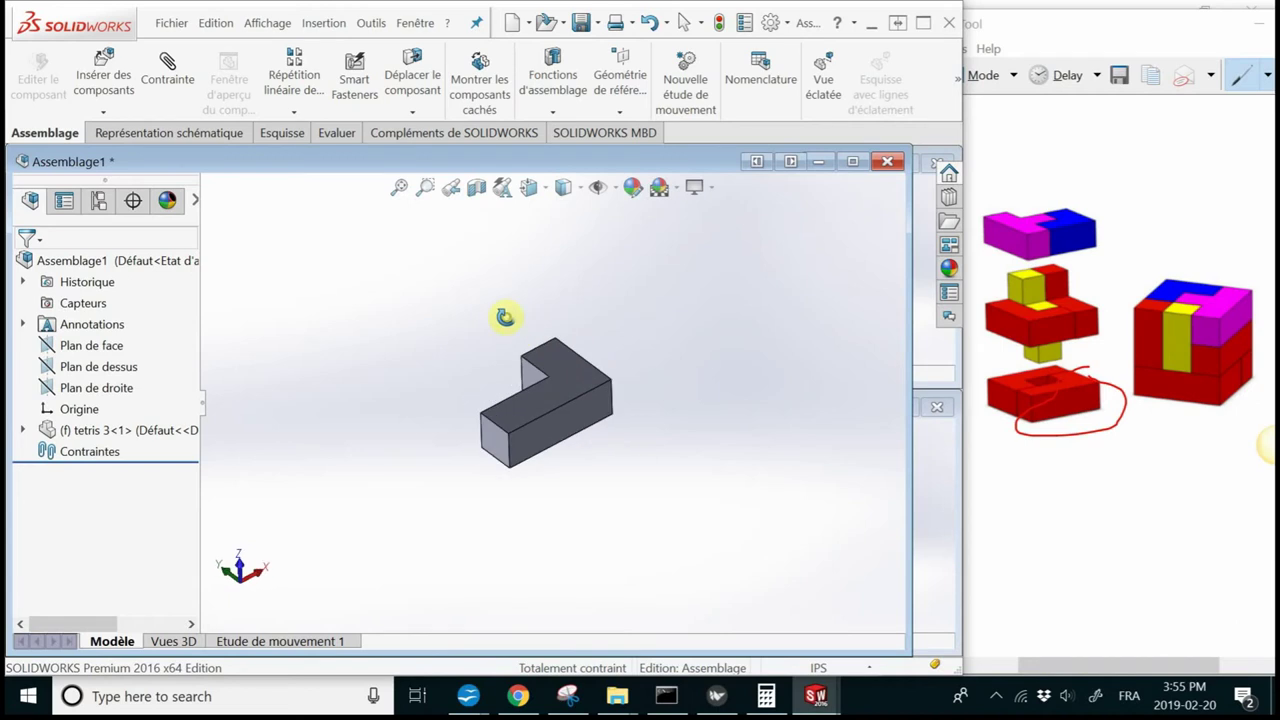
{"action": "key", "text": "Escape"}
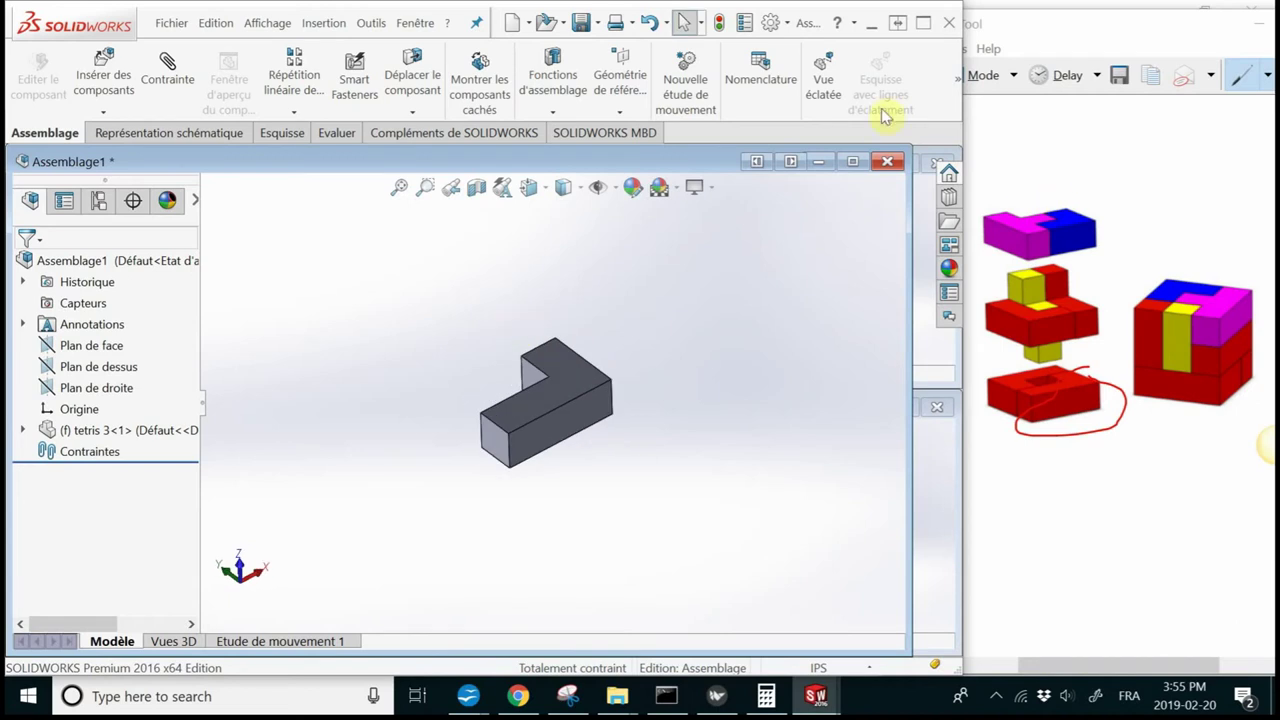
Maximize the Assemblage1 window, zoom in, and select tetris 3<1> in the FeatureManager tree
{"action": "left_click", "coordinate": [850, 162]}
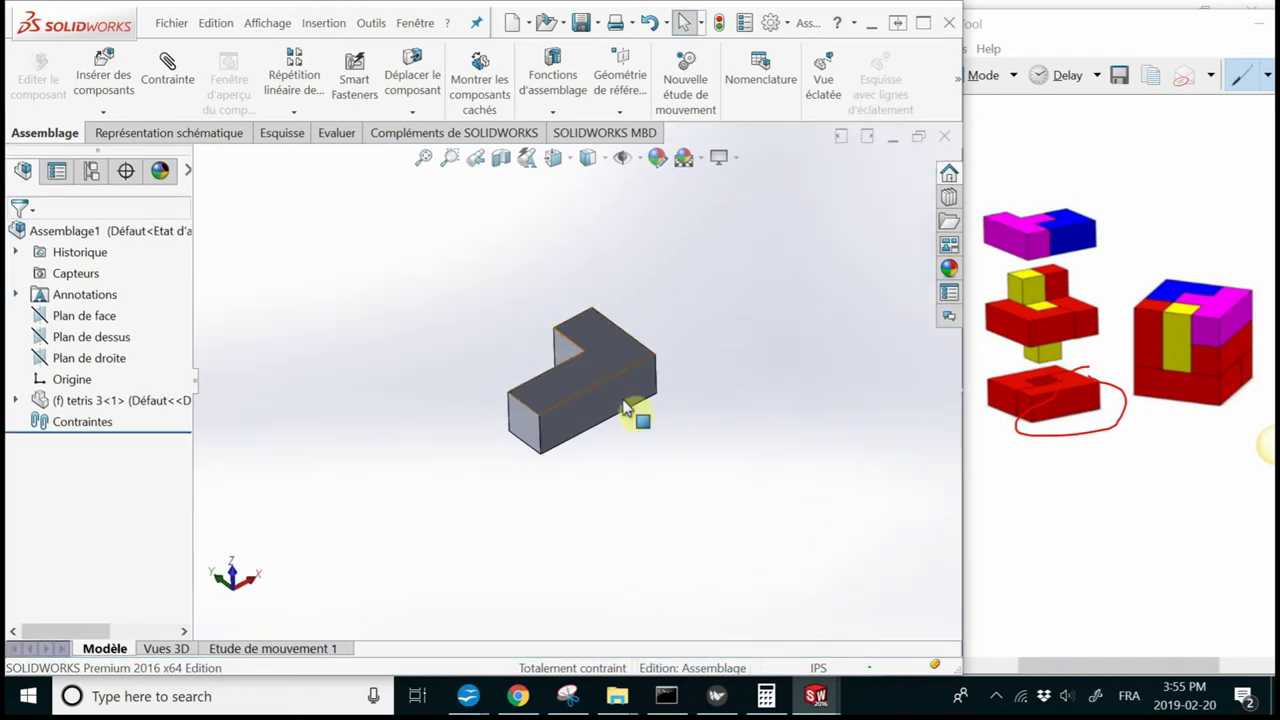
{"action": "scroll", "coordinate": [530, 378], "scroll_direction": "down", "scroll_amount": 3}
{"action": "scroll", "coordinate": [677, 377], "scroll_direction": "down", "scroll_amount": 1}
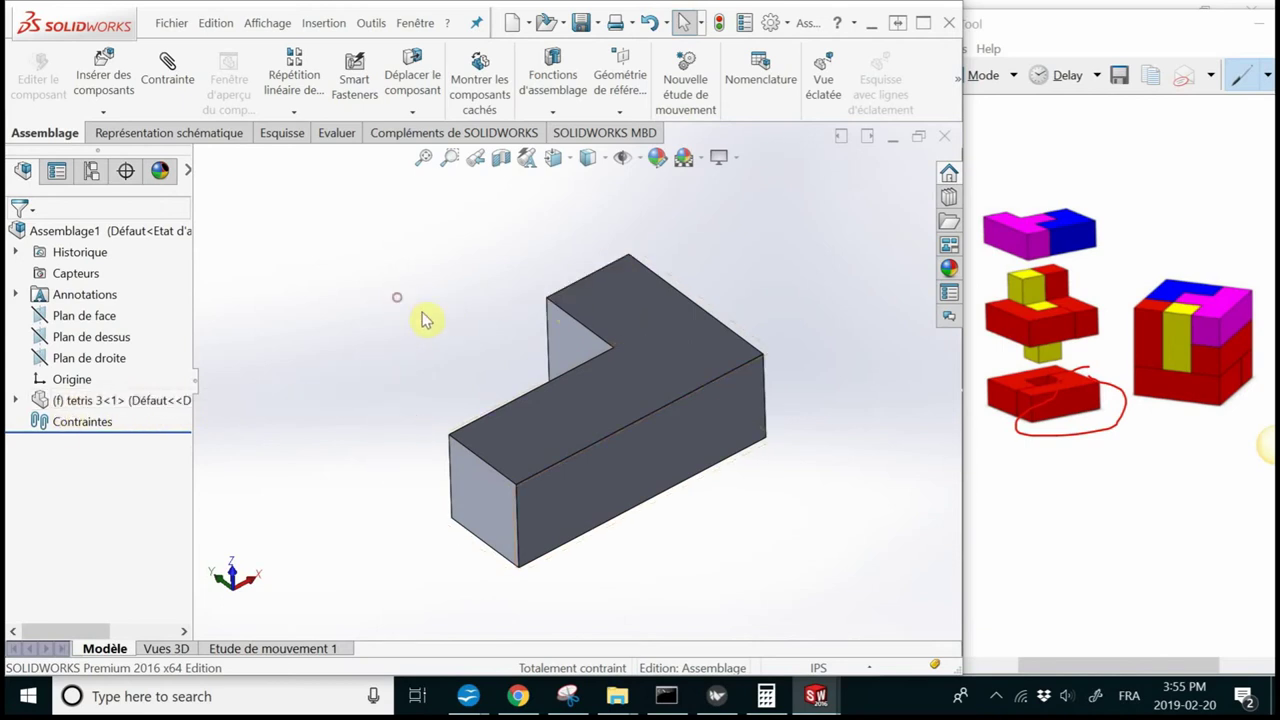
{"action": "scroll", "coordinate": [851, 394], "scroll_direction": "down", "scroll_amount": 5}
{"action": "scroll", "coordinate": [920, 398], "scroll_direction": "up", "scroll_amount": 6}
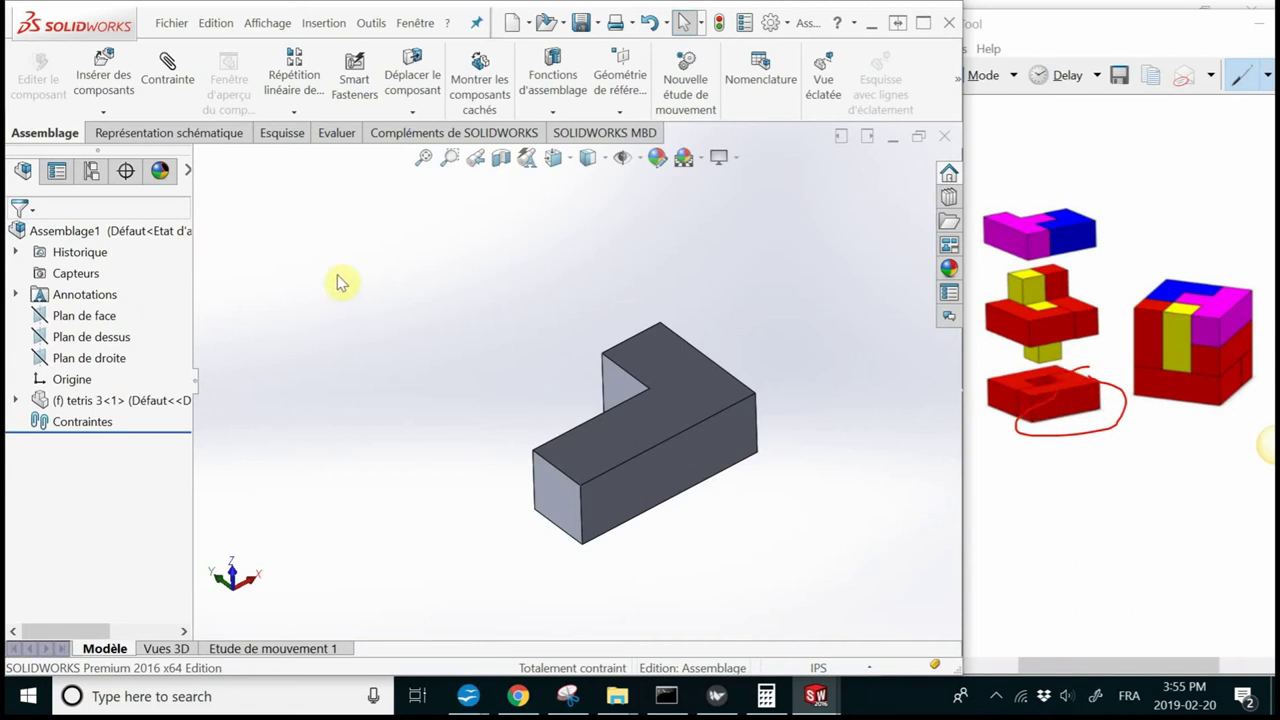
{"action": "left_click", "coordinate": [597, 409]}
{"action": "left_click", "coordinate": [319, 368]}
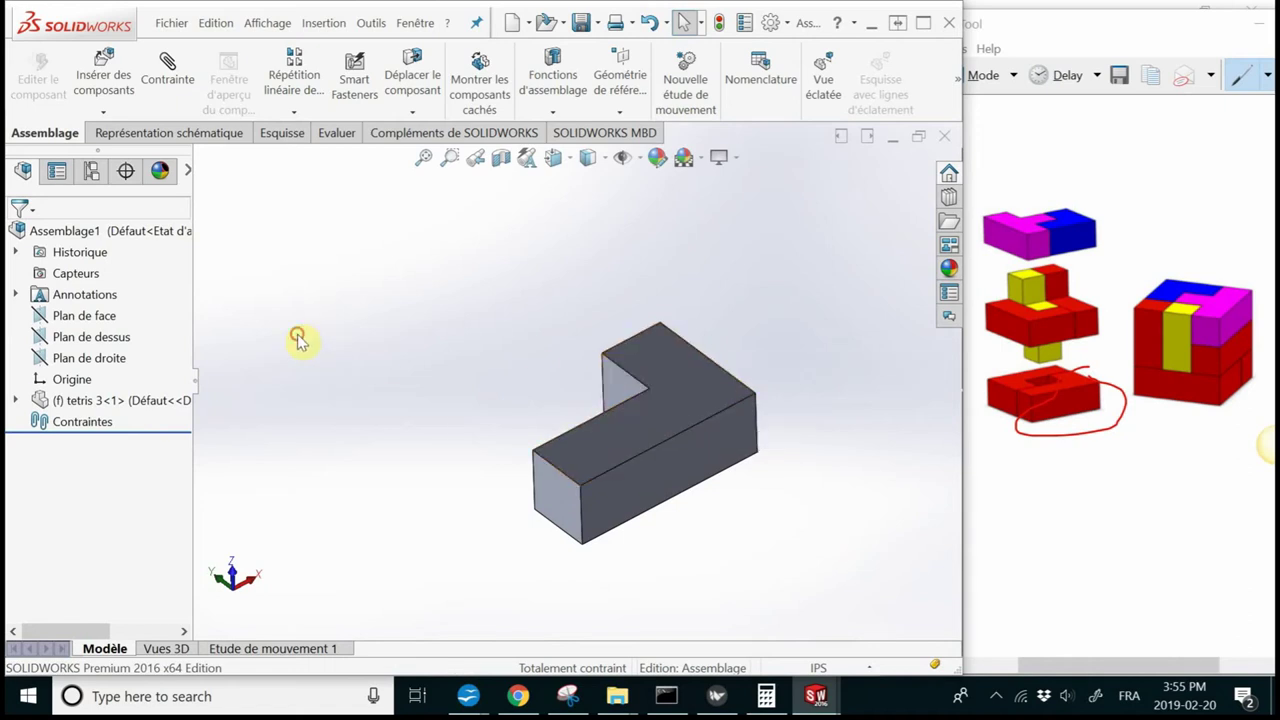
{"action": "left_click", "coordinate": [80, 402]}
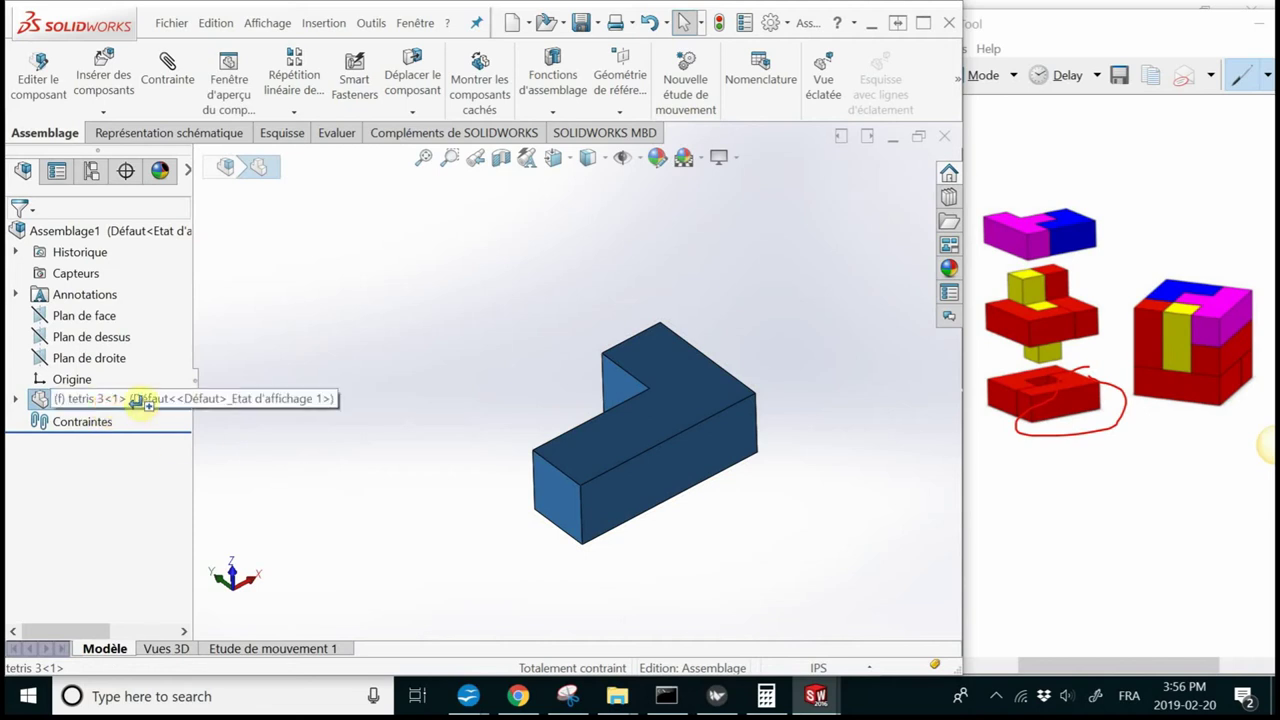
Drag tetris 3<1> from the tree to insert a second floating copy beside the first
{"action": "mouse_move", "coordinate": [138, 400]}
{"action": "left_mouse_down"}
{"action": "mouse_move", "coordinate": [240, 406]}
{"action": "mouse_move", "coordinate": [394, 345]}
{"action": "left_mouse_up"}
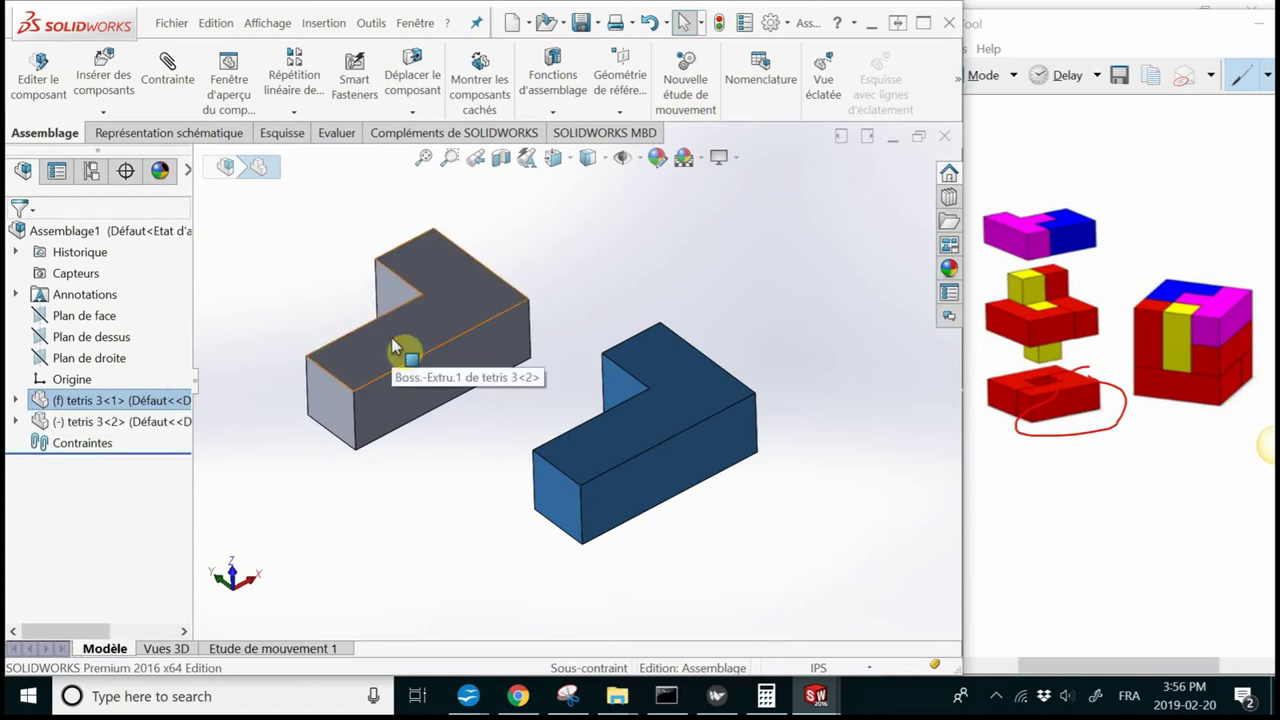
{"action": "scroll", "coordinate": [443, 412], "scroll_direction": "down", "scroll_amount": 2}
{"action": "scroll", "coordinate": [510, 378], "scroll_direction": "up", "scroll_amount": 3}
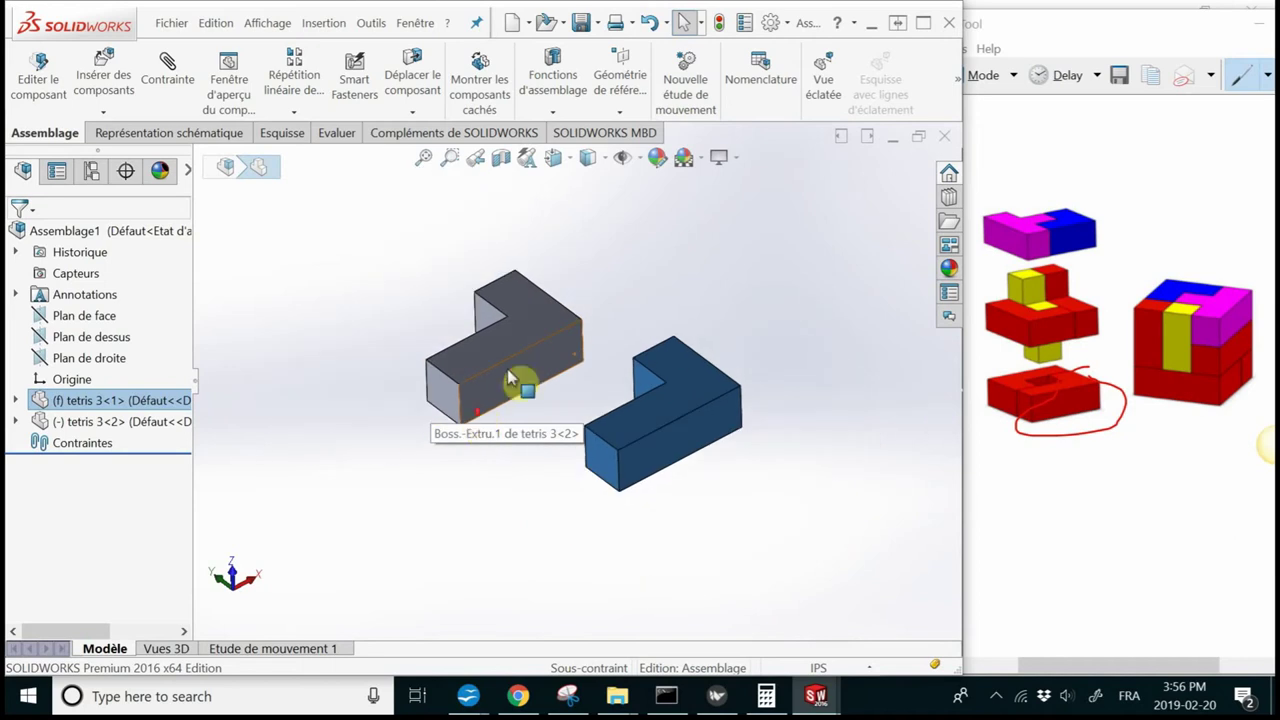
{"action": "left_click", "coordinate": [655, 325]}
{"action": "left_click", "coordinate": [690, 383]}
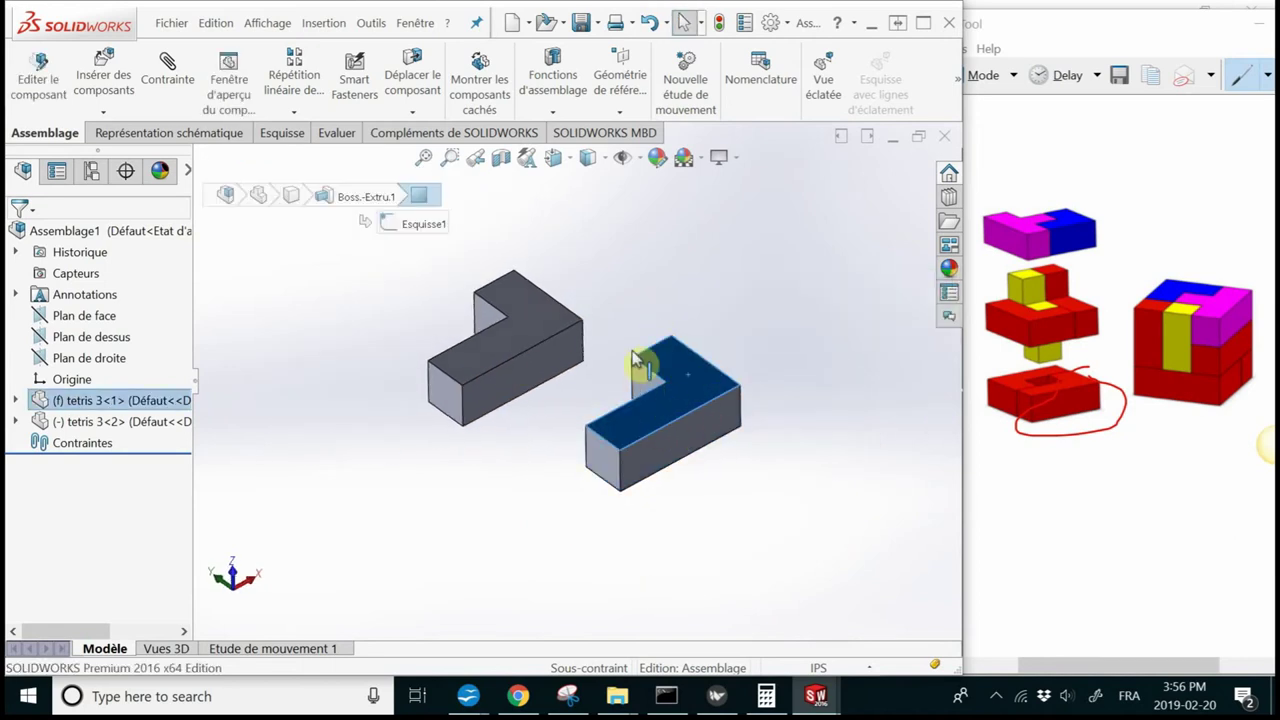
{"action": "left_click", "coordinate": [794, 474]}
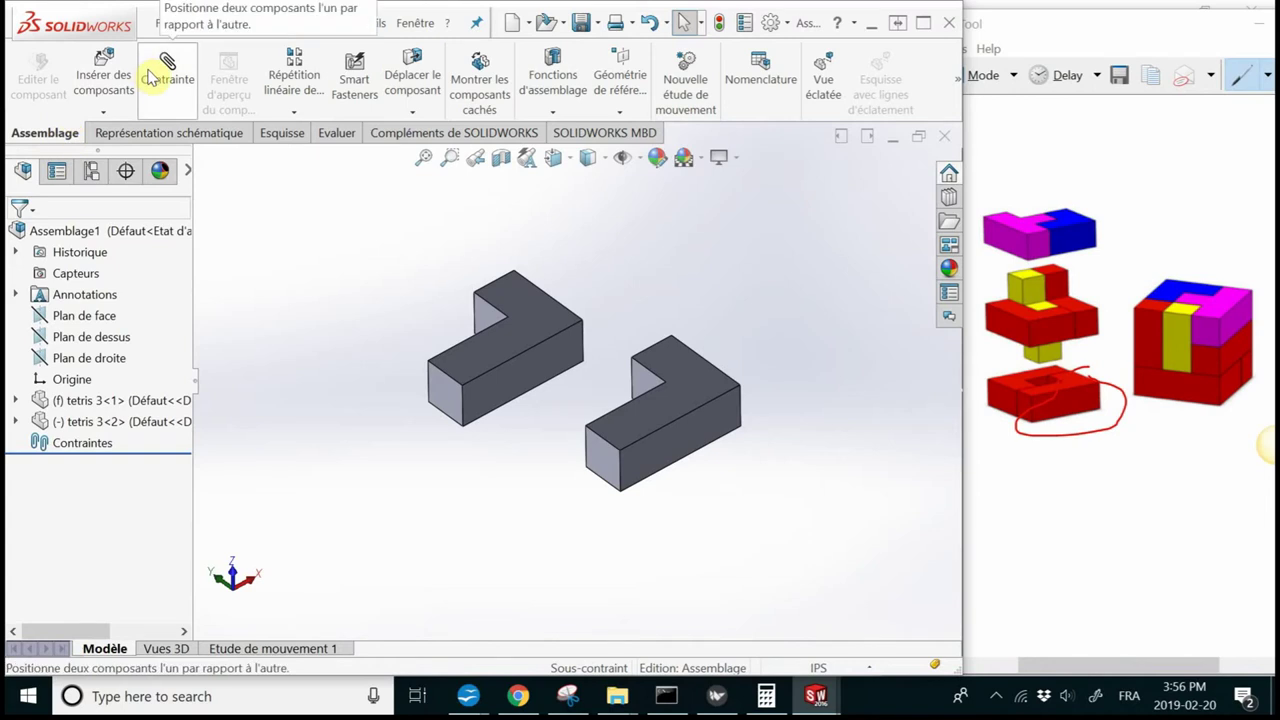
Make the top faces of the two L blocks coincident
{"action": "left_click", "coordinate": [168, 84]}
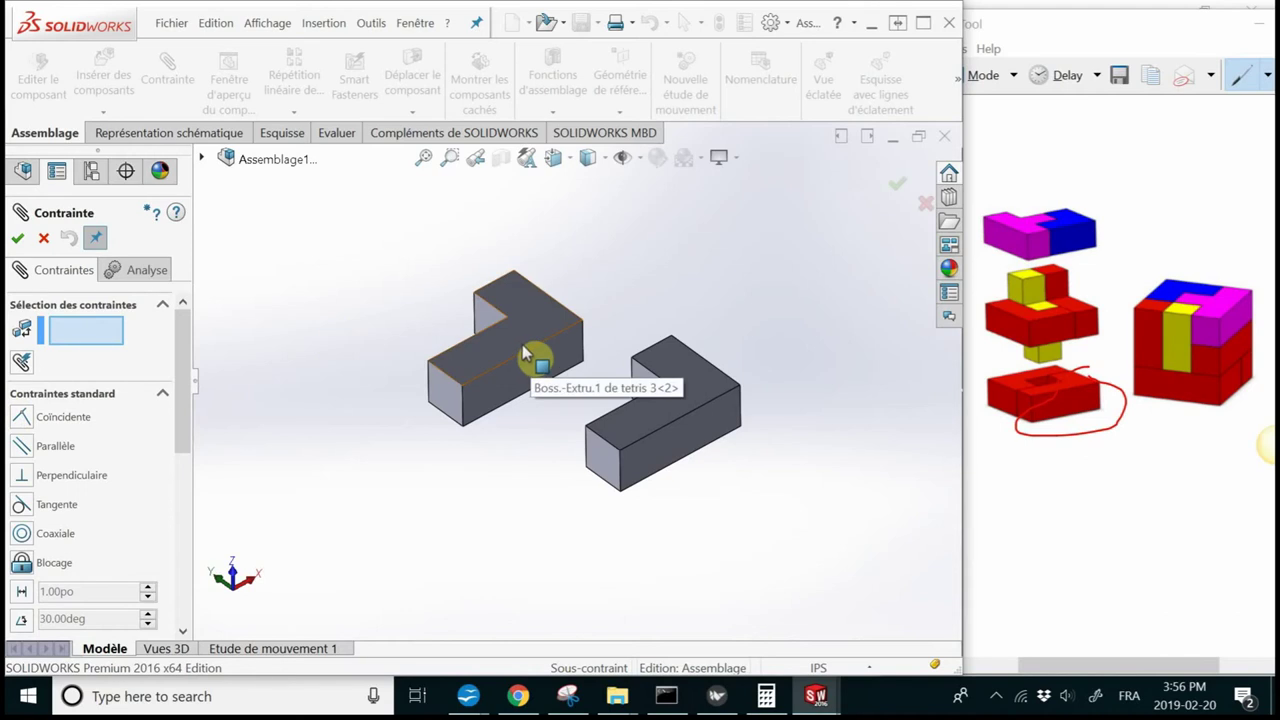
{"action": "scroll", "coordinate": [527, 350], "scroll_direction": "down", "scroll_amount": 2}
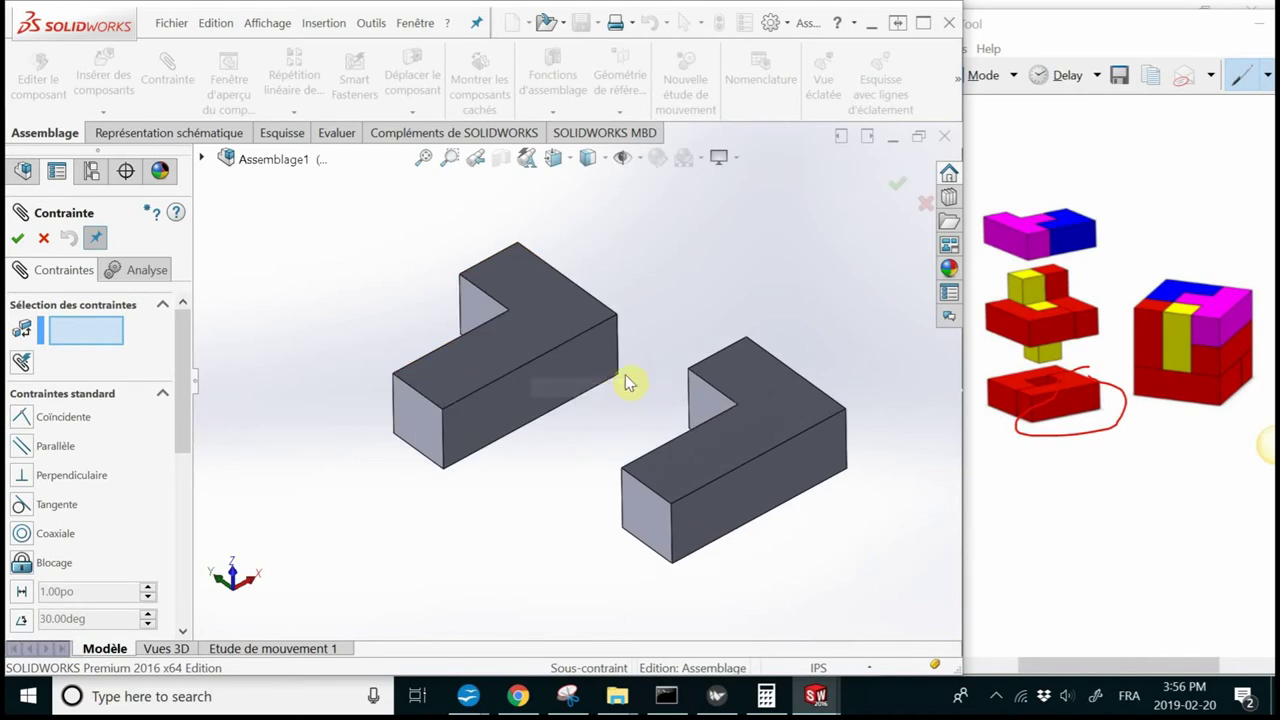
{"action": "left_click", "coordinate": [537, 310]}
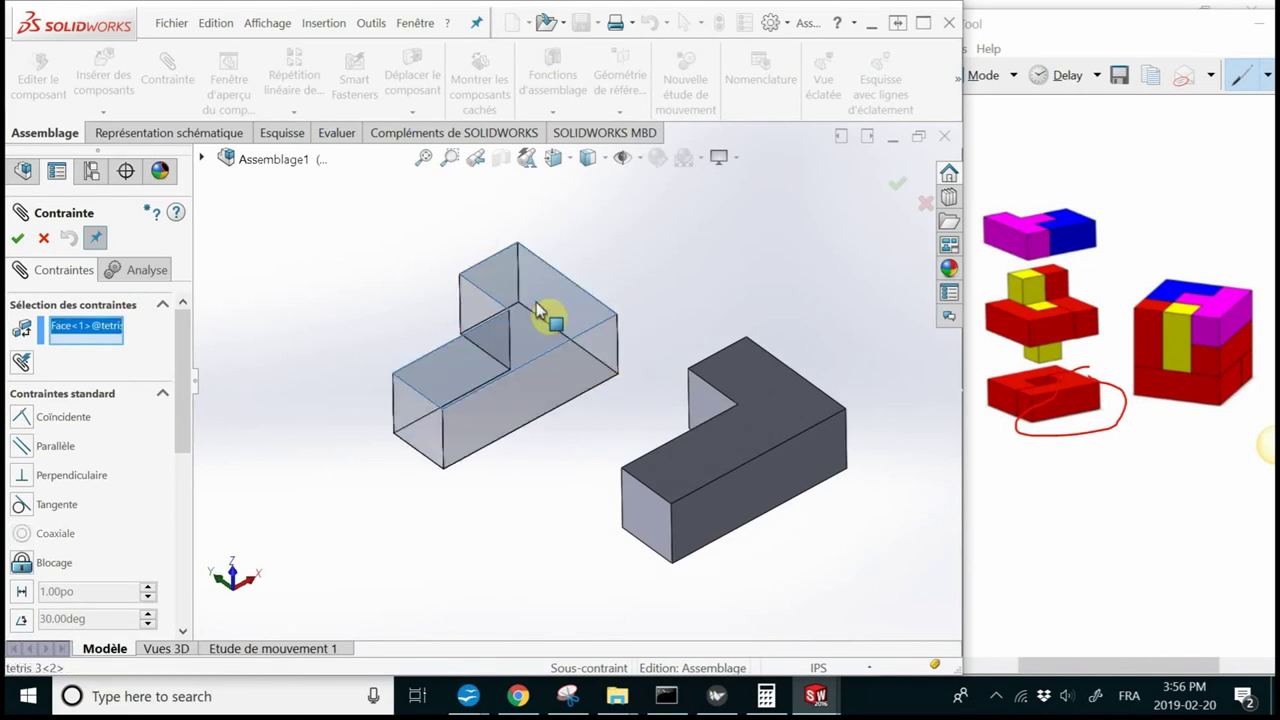
{"action": "left_click", "coordinate": [785, 405]}
{"action": "left_click", "coordinate": [785, 405]}
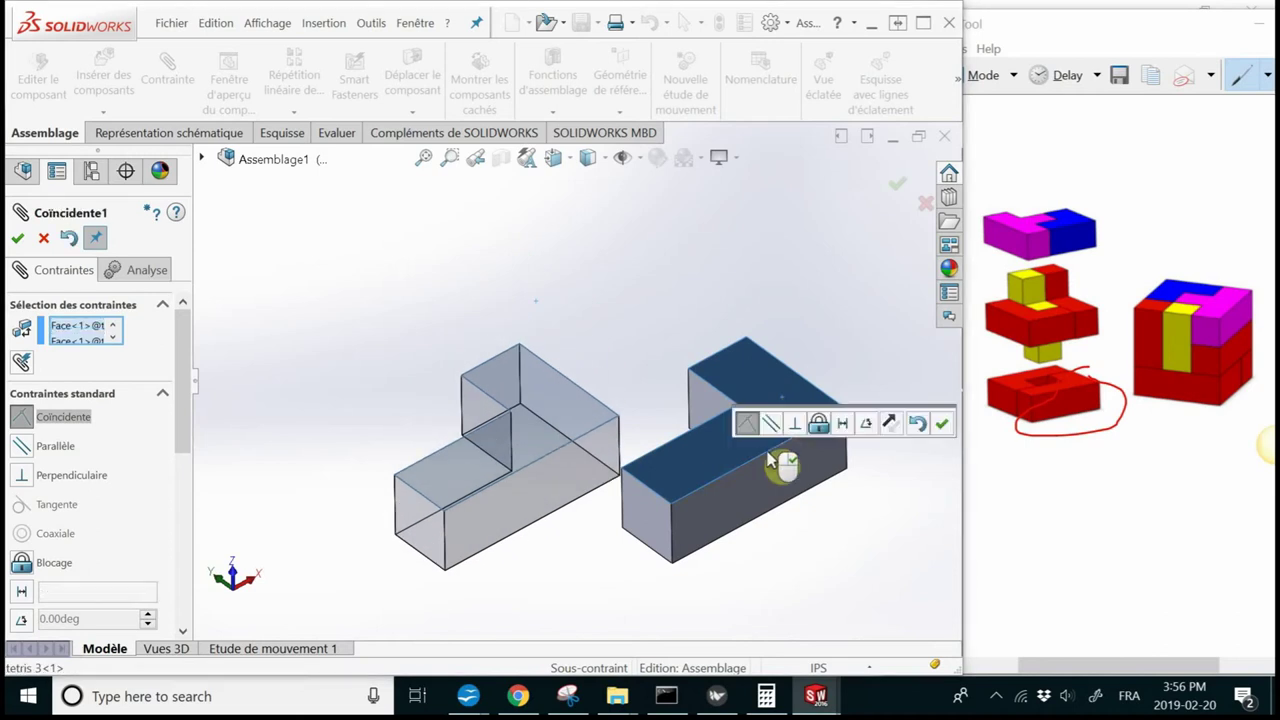
{"action": "mouse_move", "coordinate": [771, 451]}
{"action": "middle_mouse_down"}
{"action": "mouse_move", "coordinate": [789, 324]}
{"action": "mouse_move", "coordinate": [691, 480]}
{"action": "mouse_move", "coordinate": [748, 423]}
{"action": "mouse_move", "coordinate": [669, 362]}
{"action": "mouse_move", "coordinate": [737, 417]}
{"action": "mouse_move", "coordinate": [700, 410]}
{"action": "middle_mouse_up"}
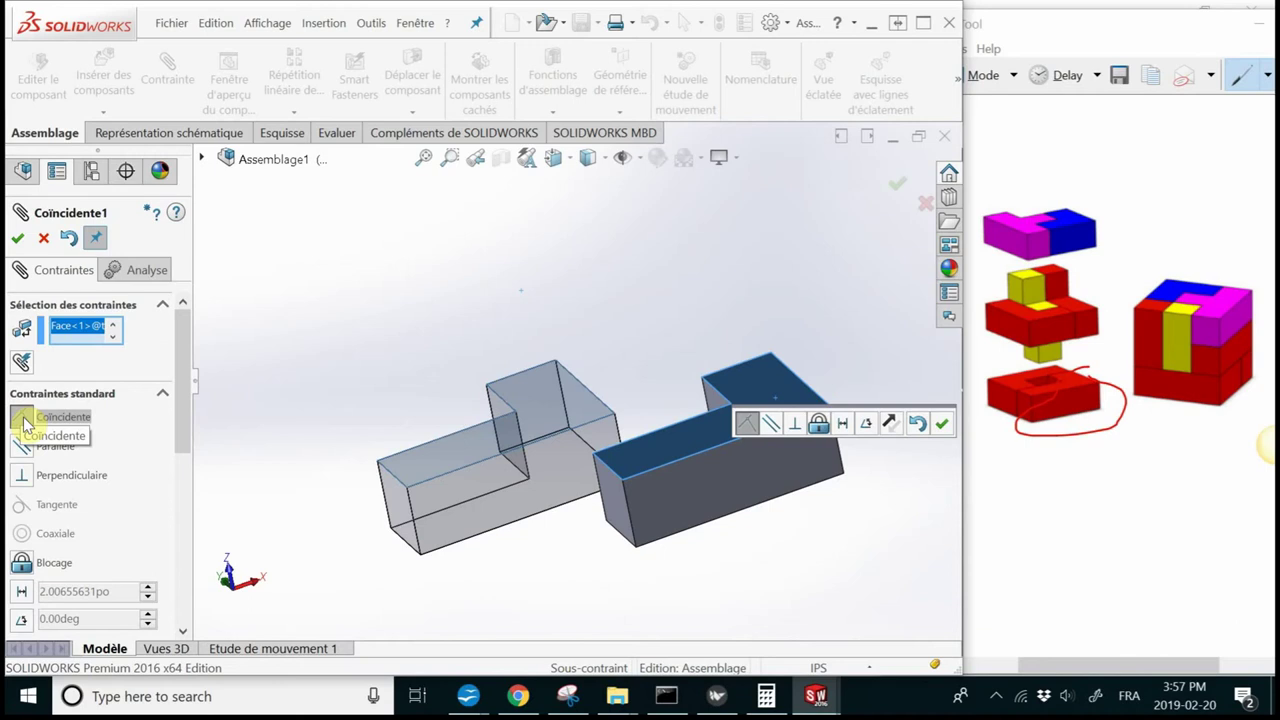
{"action": "left_click", "coordinate": [17, 240]}
Make a side face of each block coincident, using Direction opposée
{"action": "mouse_move", "coordinate": [380, 363]}
{"action": "middle_mouse_down"}
{"action": "mouse_move", "coordinate": [406, 360]}
{"action": "mouse_move", "coordinate": [383, 343]}
{"action": "mouse_move", "coordinate": [580, 494]}
{"action": "mouse_move", "coordinate": [651, 477]}
{"action": "middle_mouse_up"}
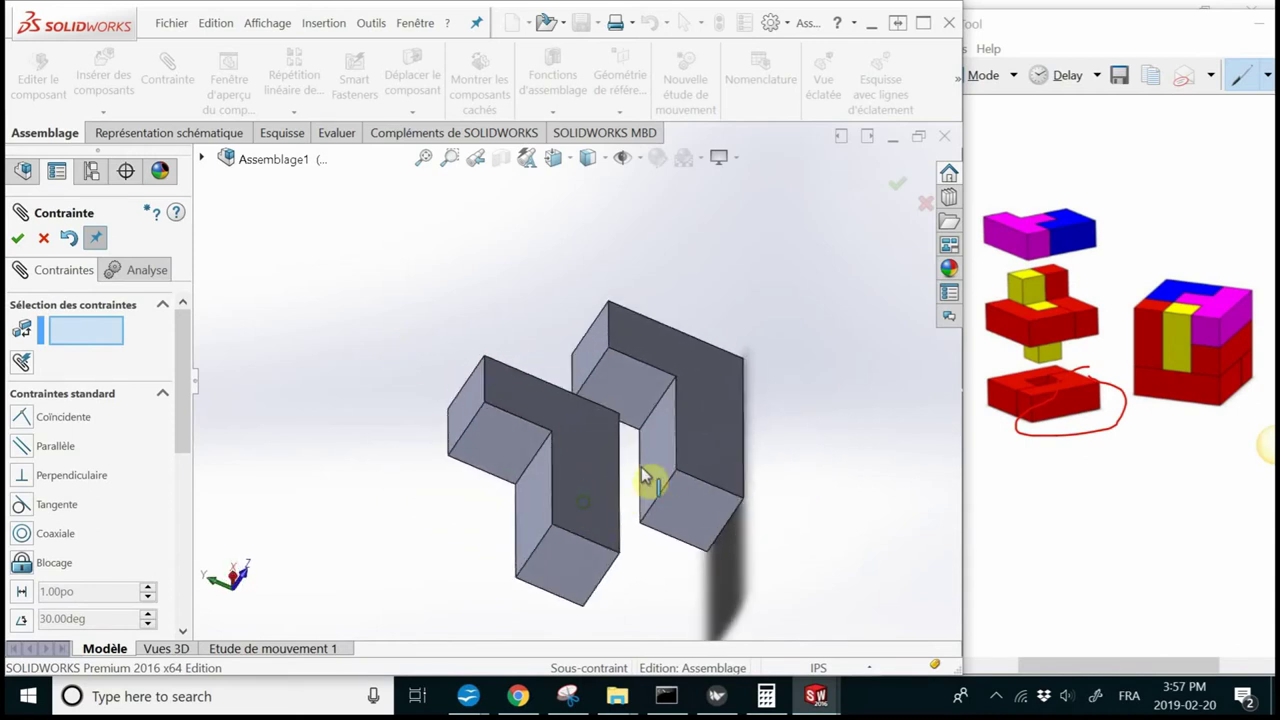
{"action": "left_click", "coordinate": [654, 462]}
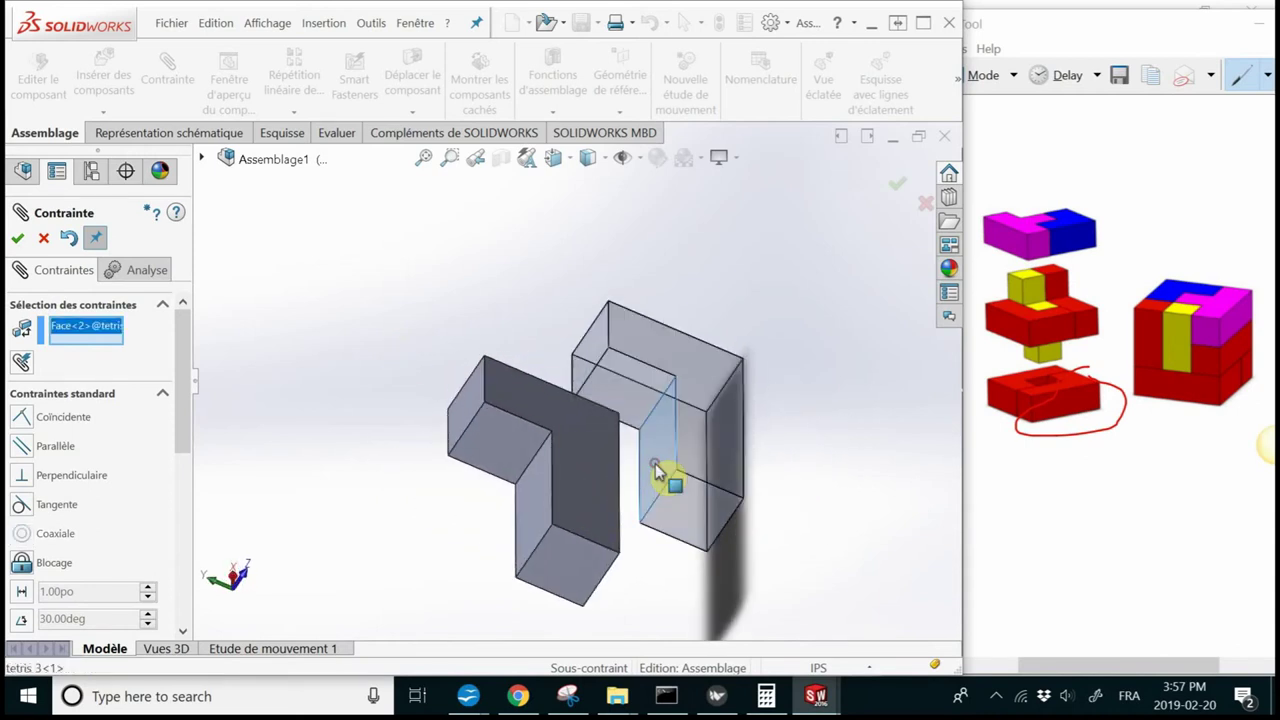
{"action": "left_click", "coordinate": [467, 405]}
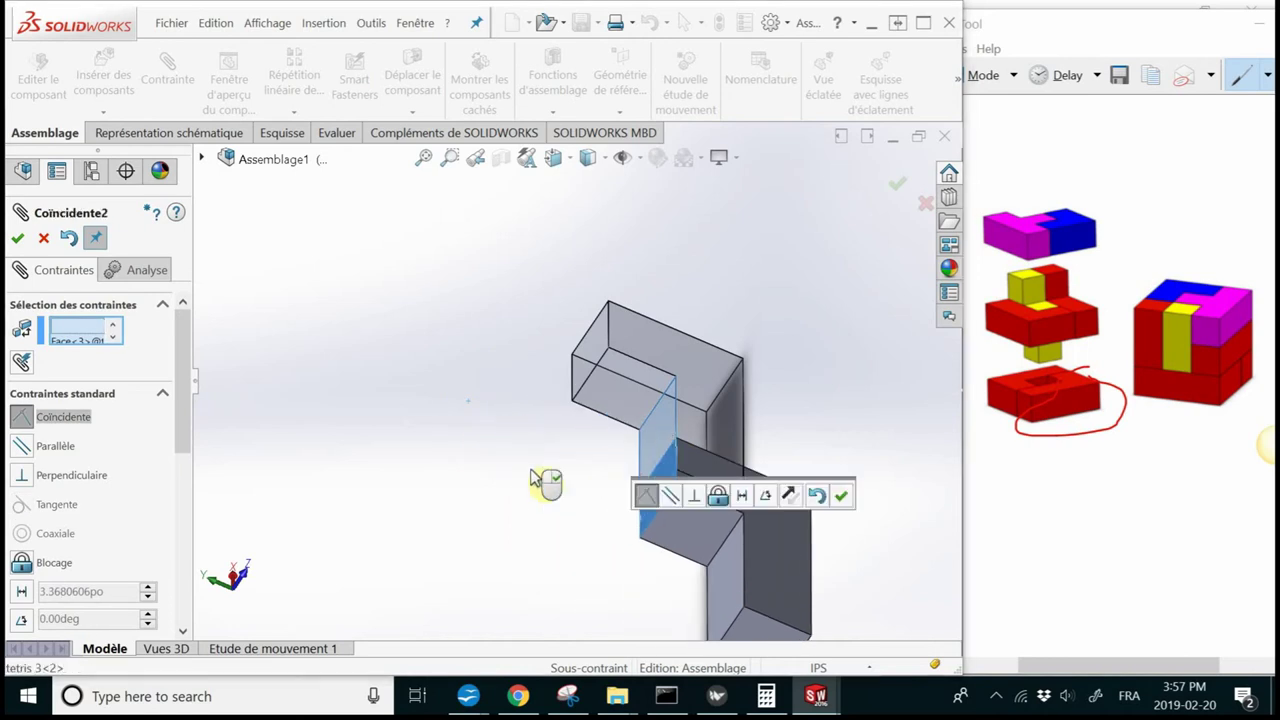
{"action": "mouse_move", "coordinate": [571, 497]}
{"action": "middle_mouse_down"}
{"action": "mouse_move", "coordinate": [471, 423]}
{"action": "mouse_move", "coordinate": [505, 450]}
{"action": "mouse_move", "coordinate": [491, 443]}
{"action": "middle_mouse_up"}
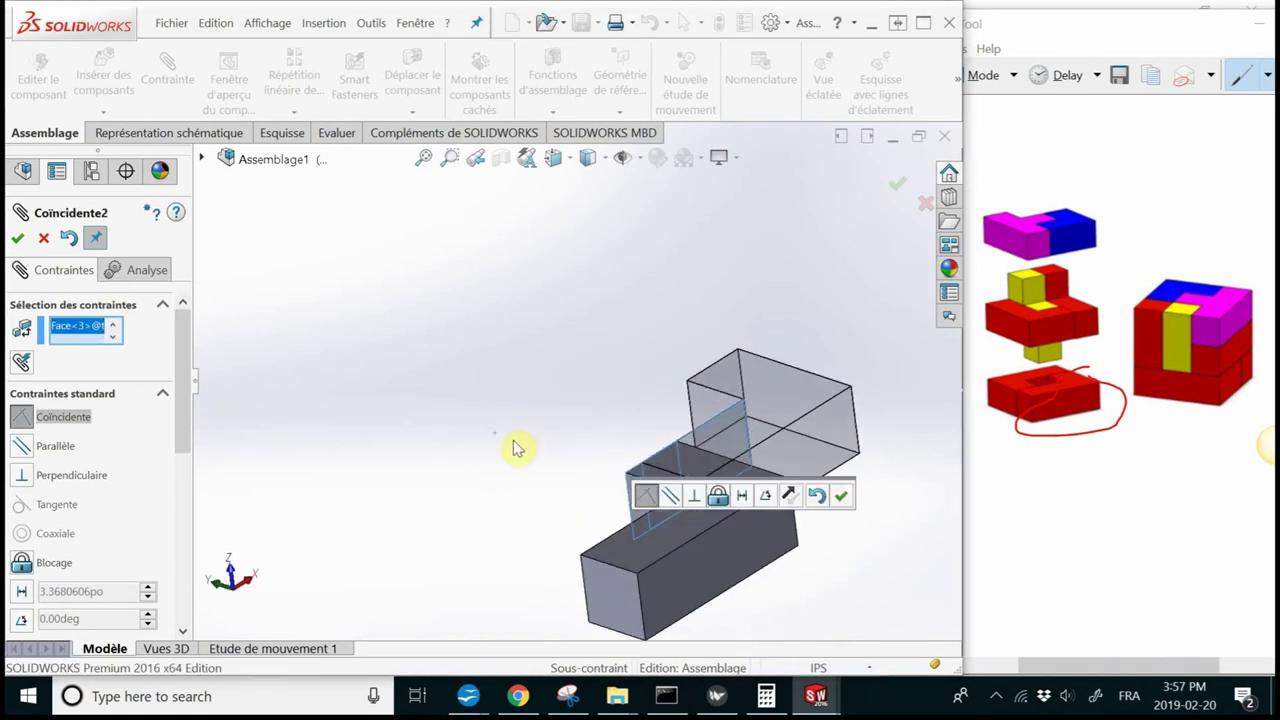
{"action": "scroll", "coordinate": [183, 362], "scroll_direction": "down", "scroll_amount": 2}
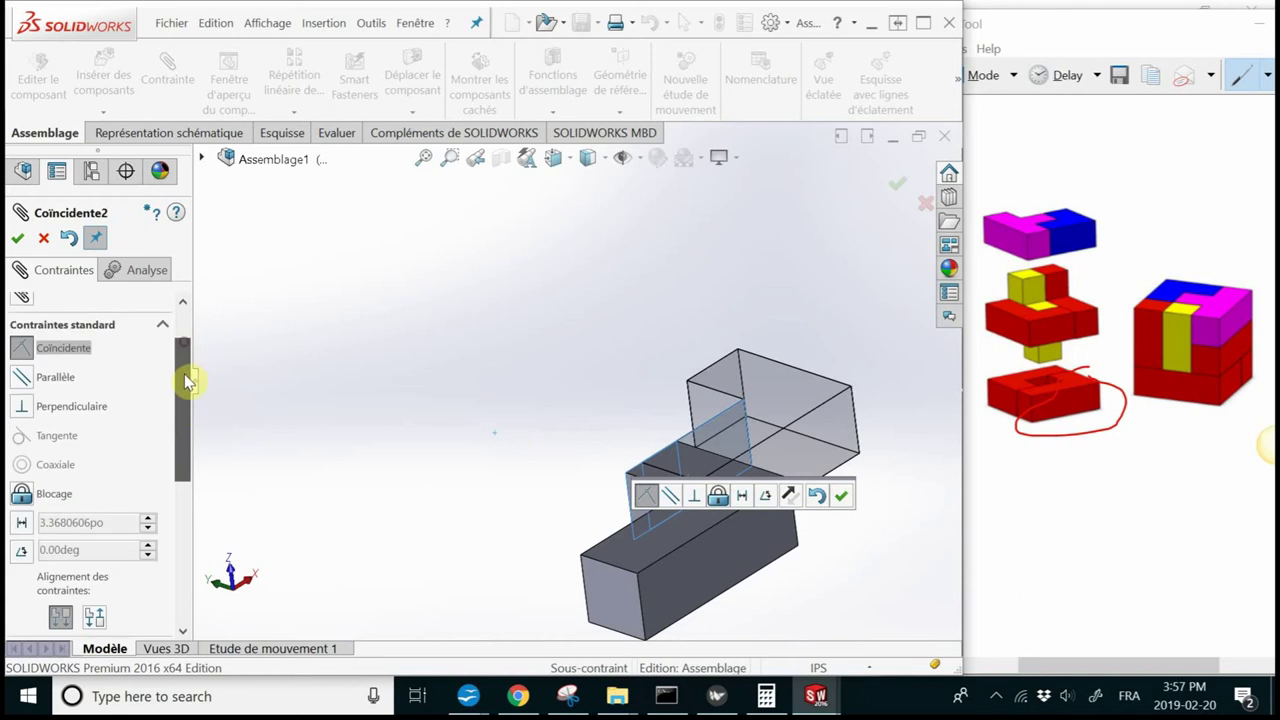
{"action": "scroll", "coordinate": [135, 440], "scroll_direction": "down", "scroll_amount": 2}
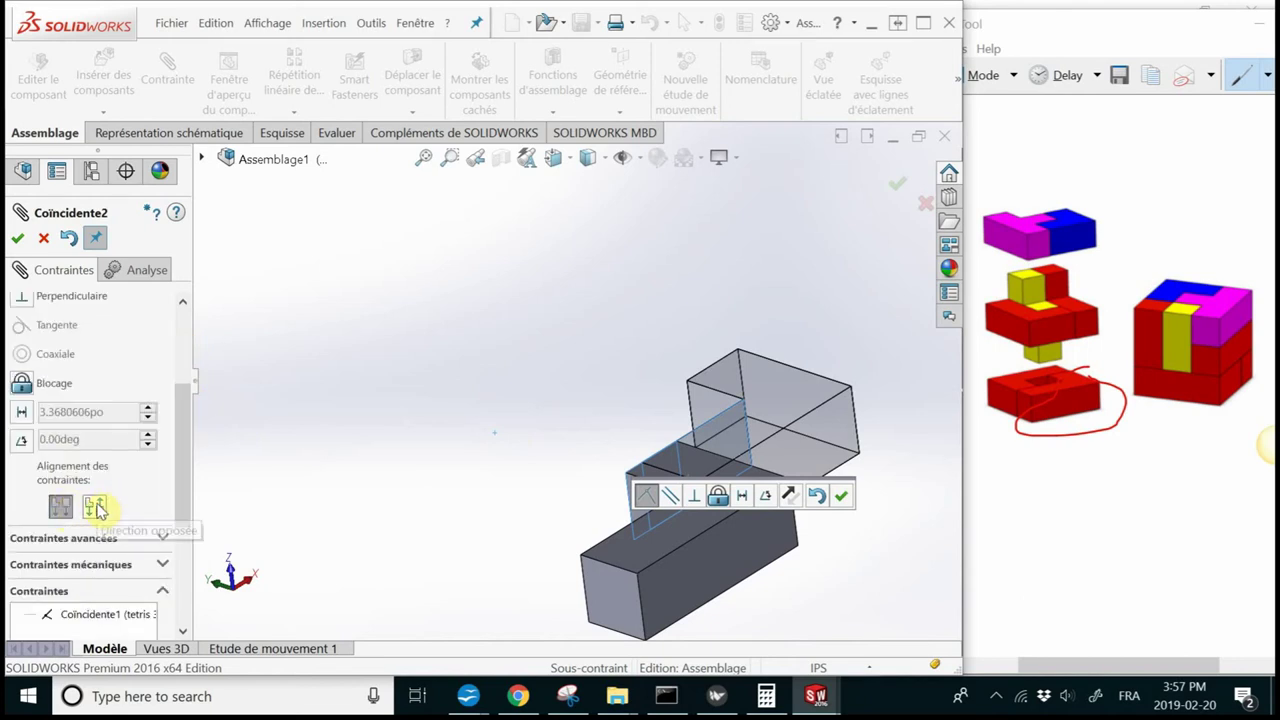
{"action": "left_click", "coordinate": [94, 508]}
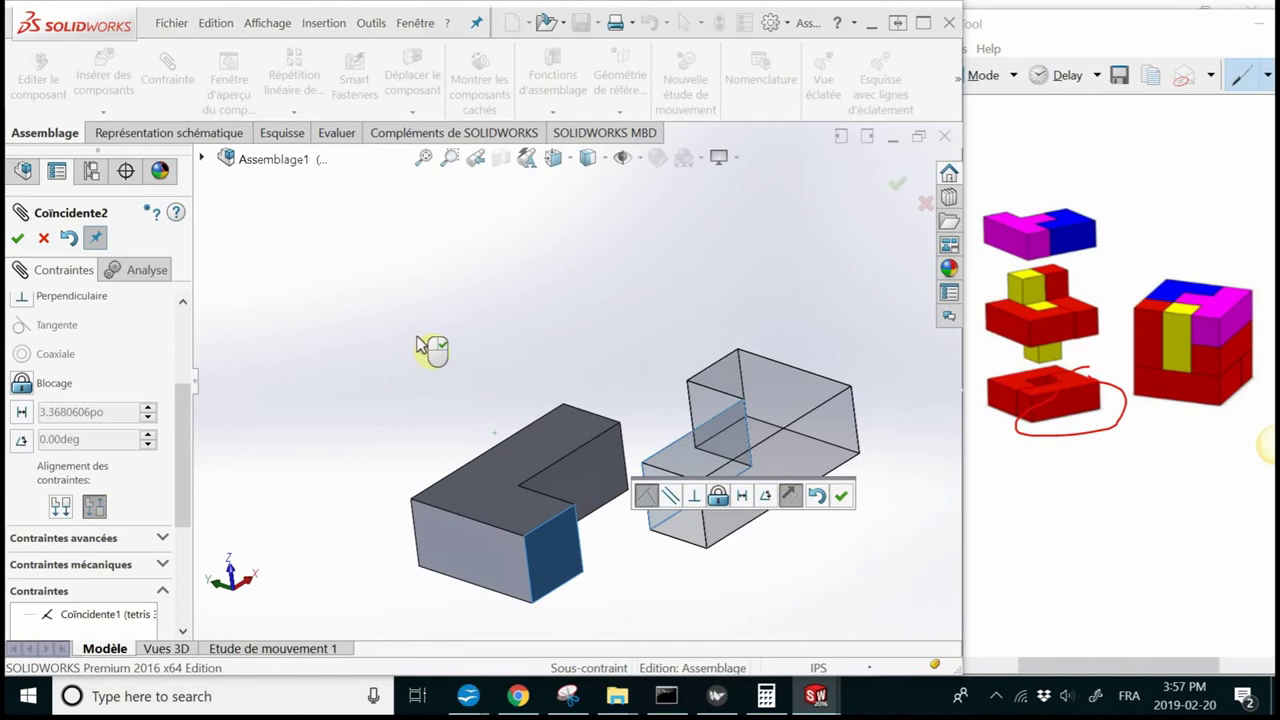
{"action": "left_click", "coordinate": [841, 496]}
Make the two blocks' front faces coincident, fully constraining the square layer
{"action": "mouse_move", "coordinate": [658, 410]}
{"action": "middle_mouse_down"}
{"action": "mouse_move", "coordinate": [678, 418]}
{"action": "mouse_move", "coordinate": [674, 489]}
{"action": "middle_mouse_up"}
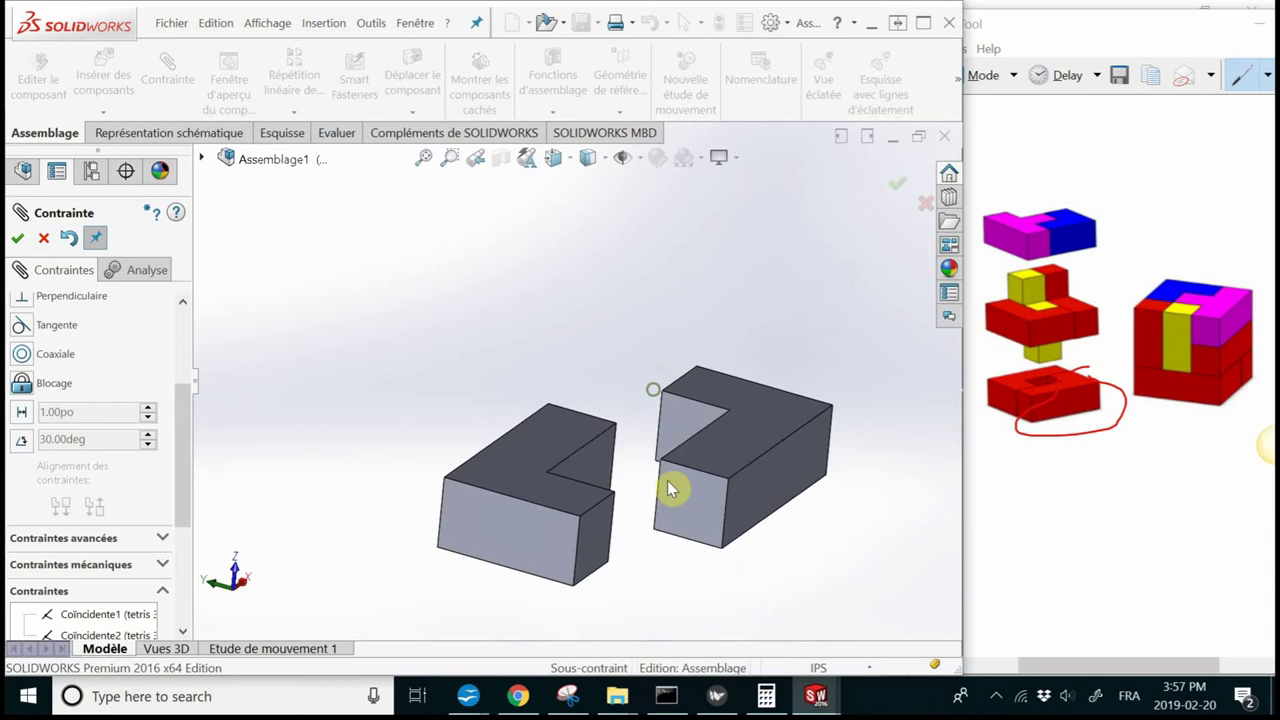
{"action": "left_click", "coordinate": [676, 537]}
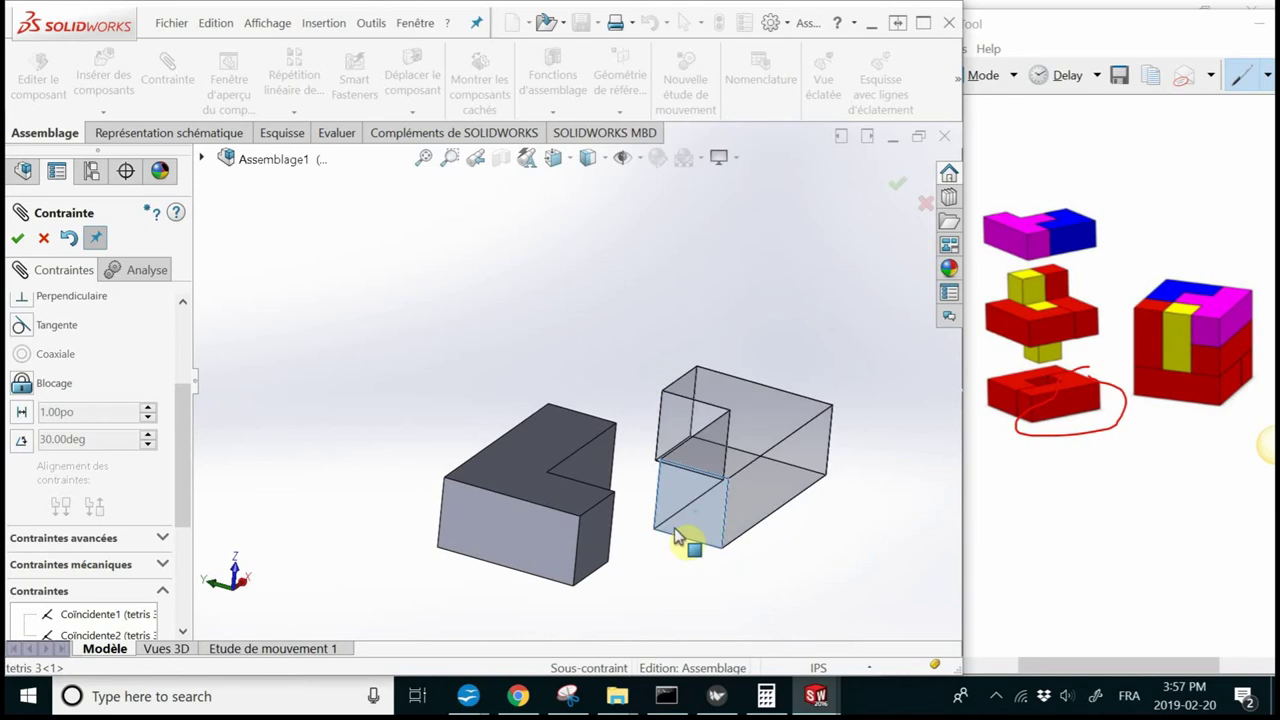
{"action": "left_click", "coordinate": [492, 518]}
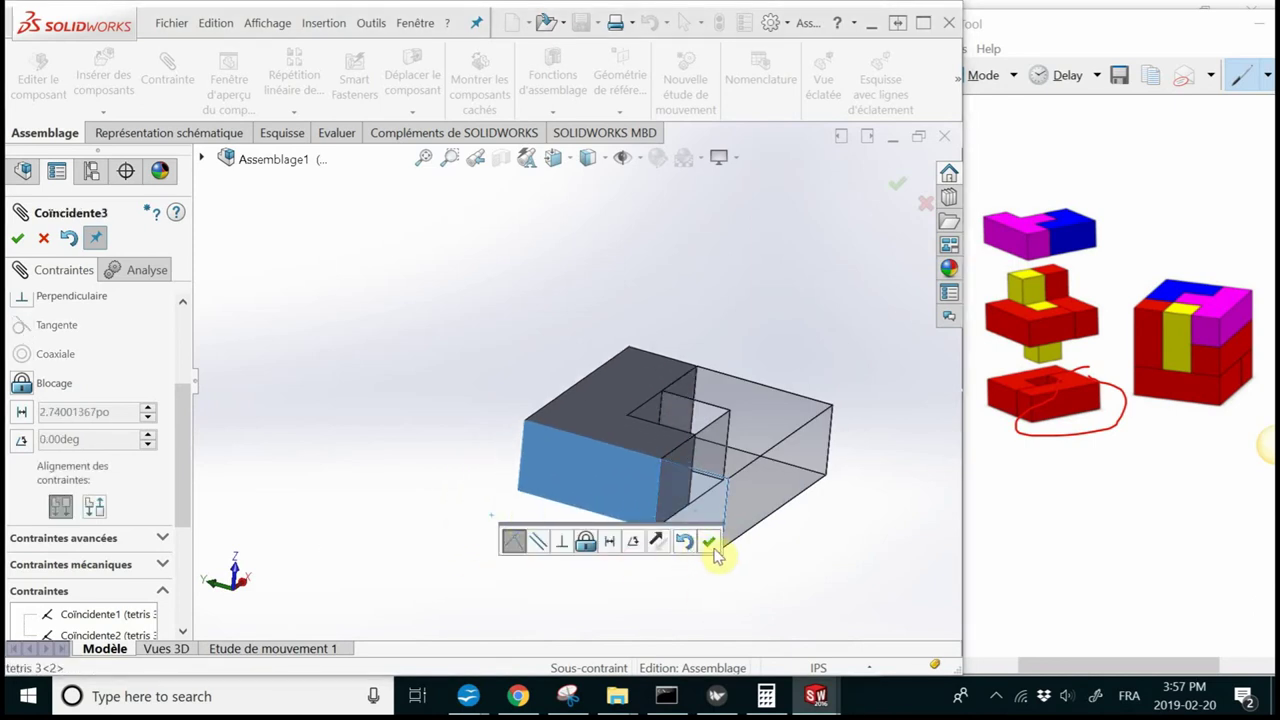
{"action": "left_click", "coordinate": [709, 542]}
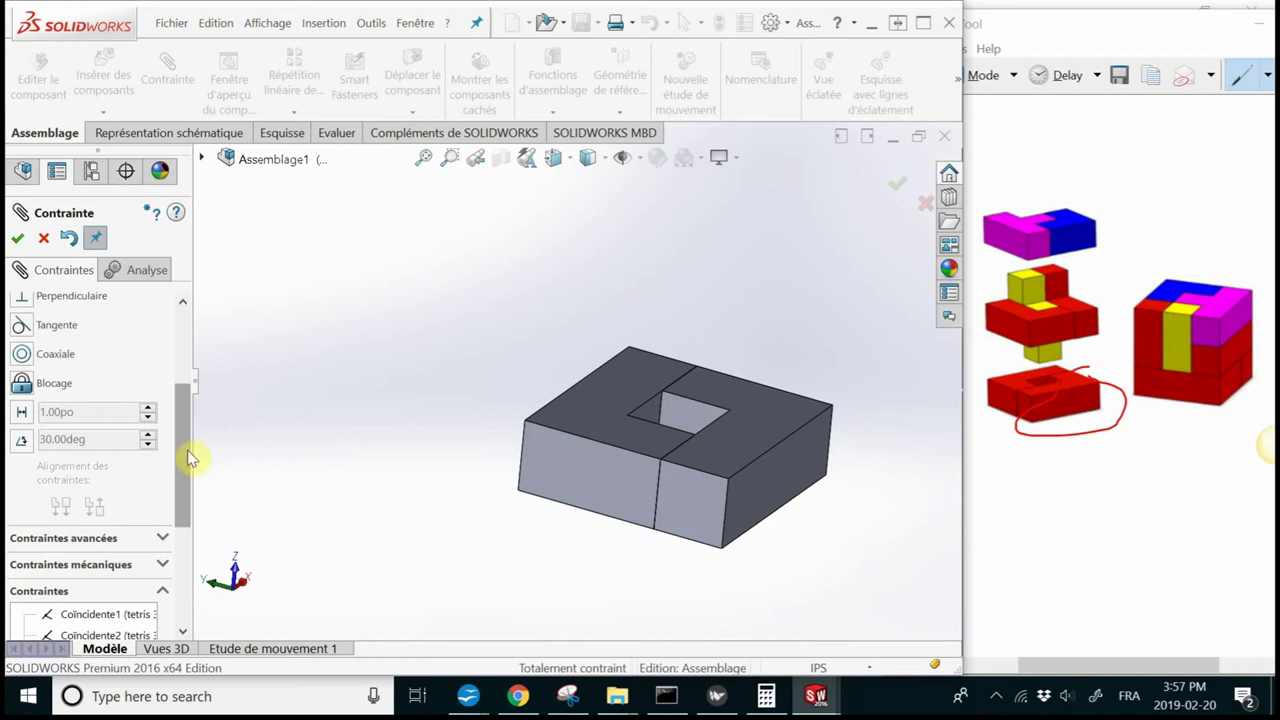
{"action": "left_click_drag", "start_coordinate": [184, 457], "coordinate": [181, 357]}
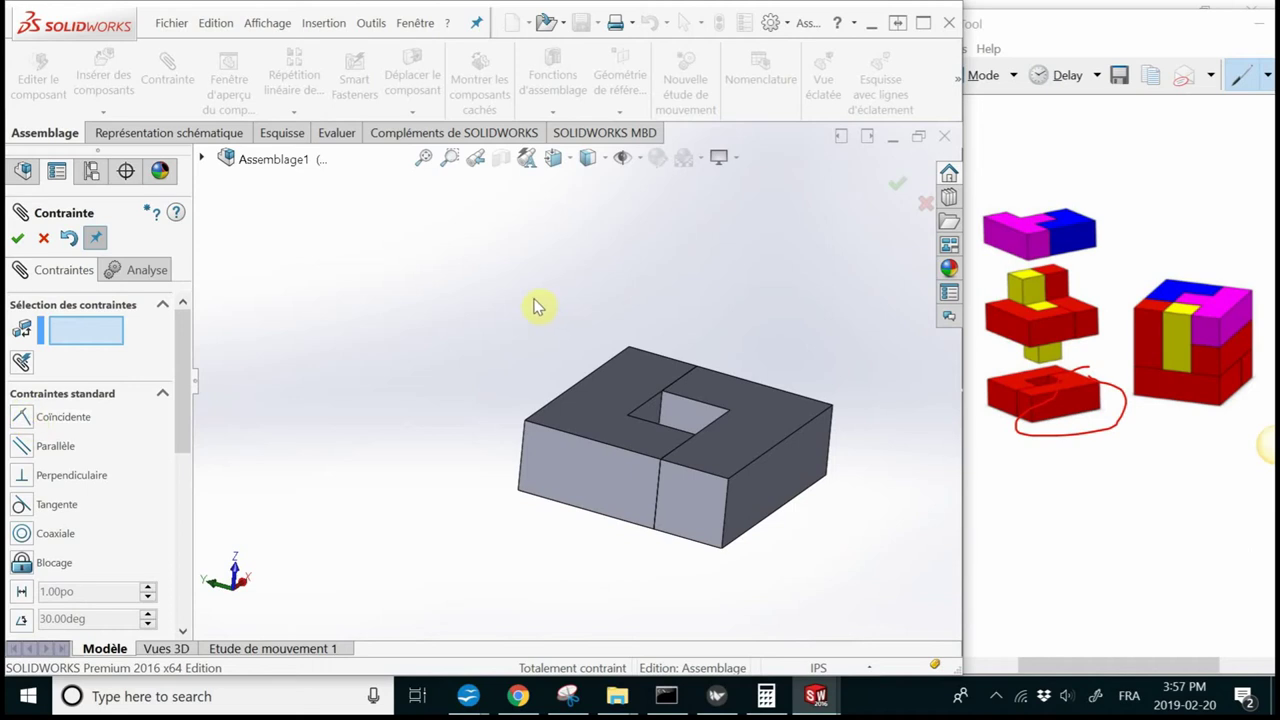
Close the mate tool and copy the L block as tetris 3<3> left of the base
{"action": "mouse_move", "coordinate": [538, 343]}
{"action": "middle_mouse_down"}
{"action": "mouse_move", "coordinate": [500, 337]}
{"action": "mouse_move", "coordinate": [528, 346]}
{"action": "mouse_move", "coordinate": [516, 343]}
{"action": "middle_mouse_up"}
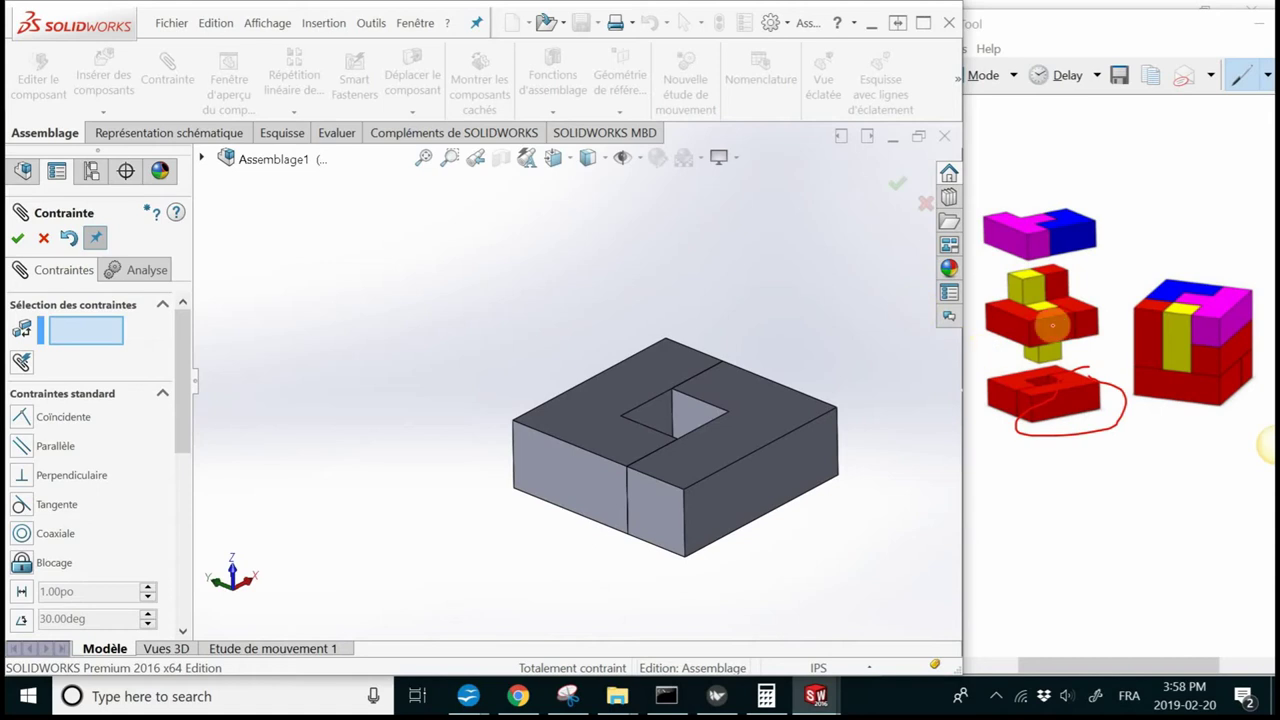
{"action": "left_click", "coordinate": [17, 240]}
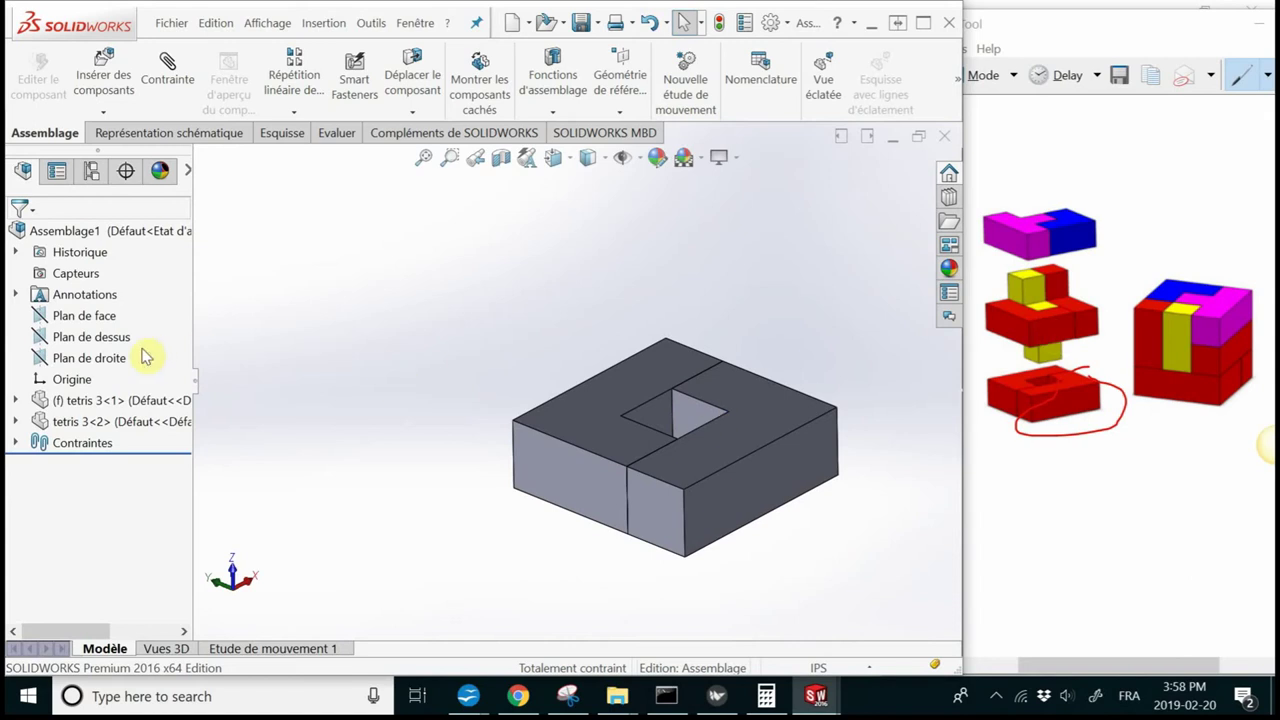
{"action": "left_click", "coordinate": [565, 480]}
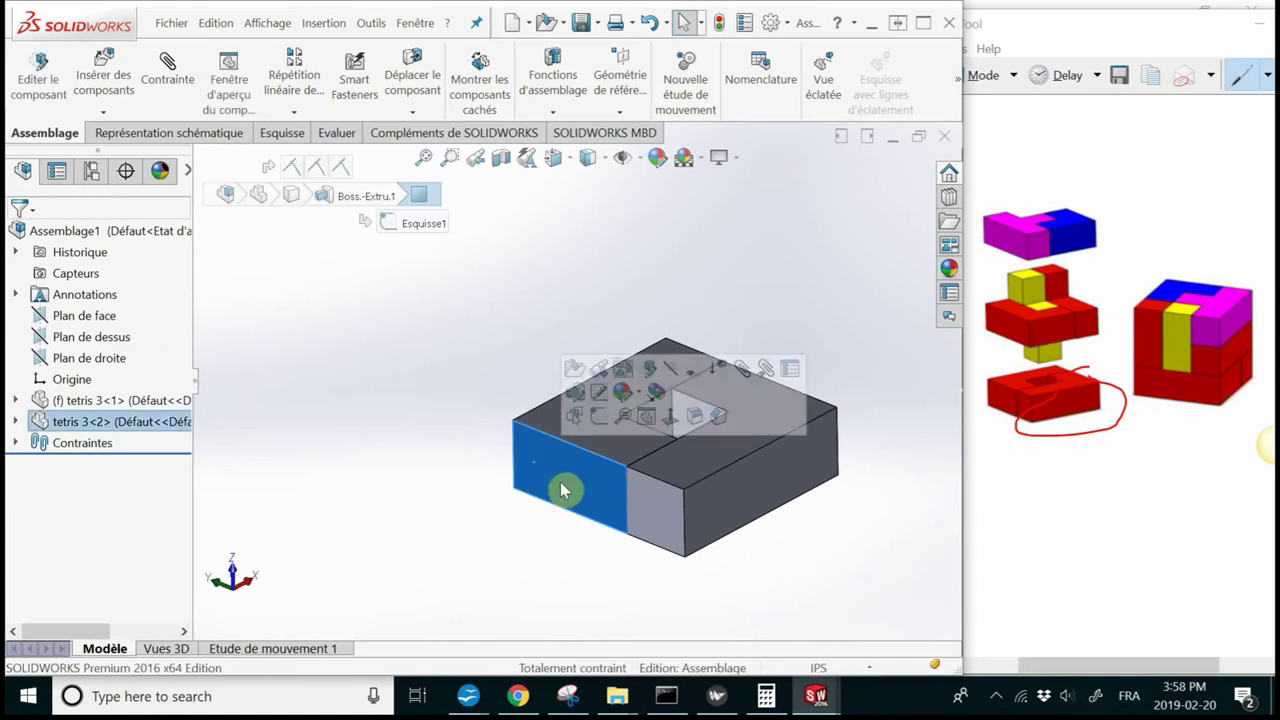
{"action": "left_click", "coordinate": [343, 408]}
{"action": "left_click_drag", "start_coordinate": [528, 471], "coordinate": [558, 485]}
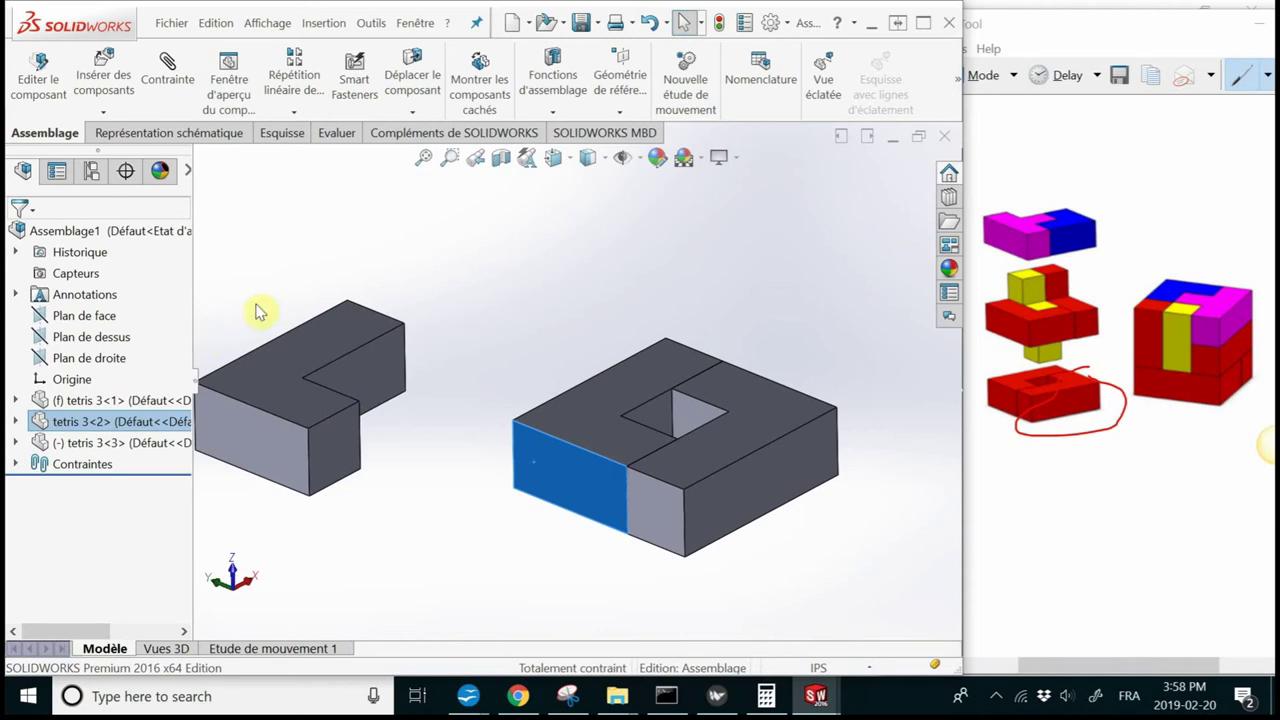
{"action": "middle_click", "coordinate": [418, 323]}
{"action": "left_click", "coordinate": [531, 308]}
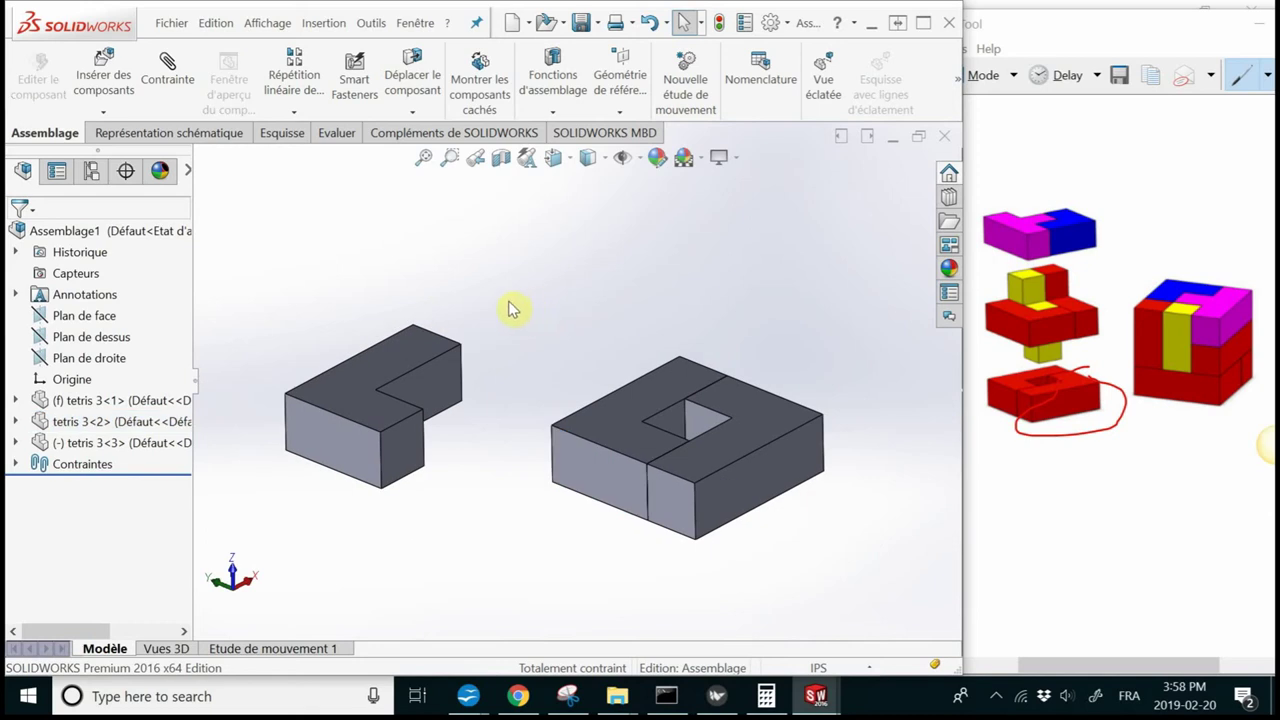
Make a face of the new L block coincident with the base's top face
{"action": "left_click", "coordinate": [167, 68]}
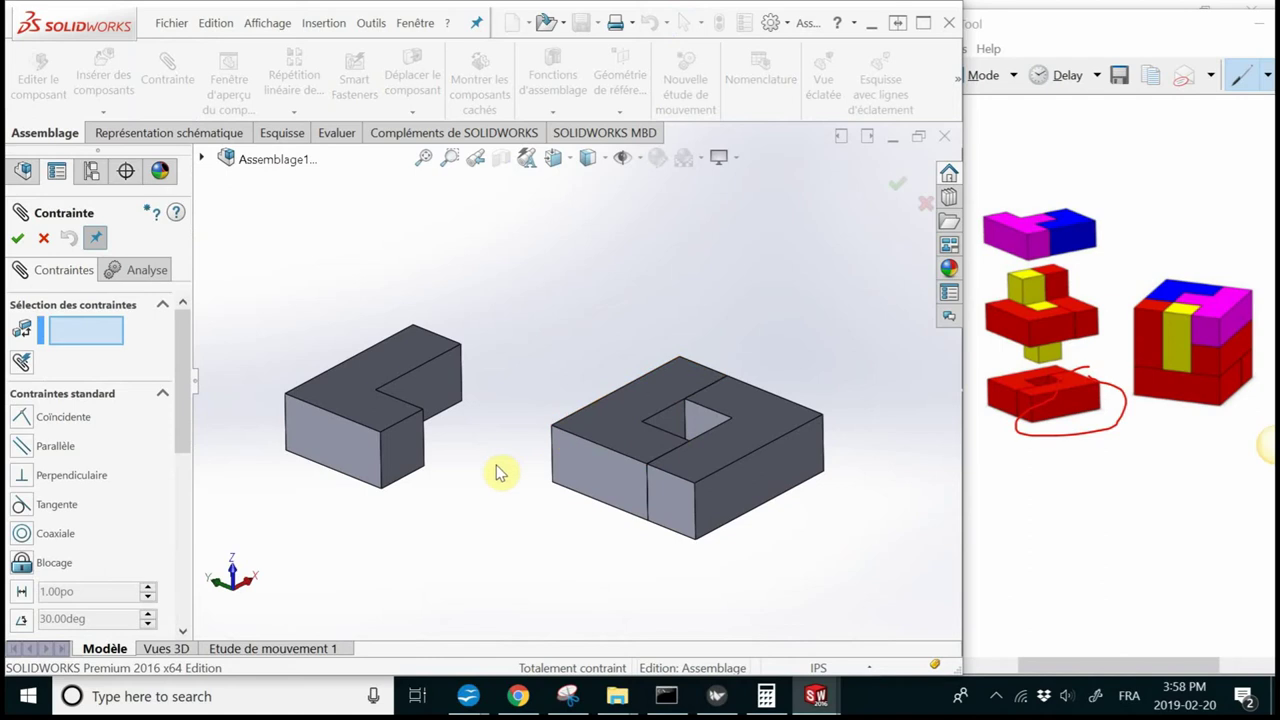
{"action": "mouse_move", "coordinate": [500, 473]}
{"action": "middle_mouse_down"}
{"action": "mouse_move", "coordinate": [457, 409]}
{"action": "mouse_move", "coordinate": [454, 323]}
{"action": "mouse_move", "coordinate": [509, 346]}
{"action": "mouse_move", "coordinate": [543, 466]}
{"action": "mouse_move", "coordinate": [572, 443]}
{"action": "middle_mouse_up"}
{"action": "left_click", "coordinate": [355, 475]}
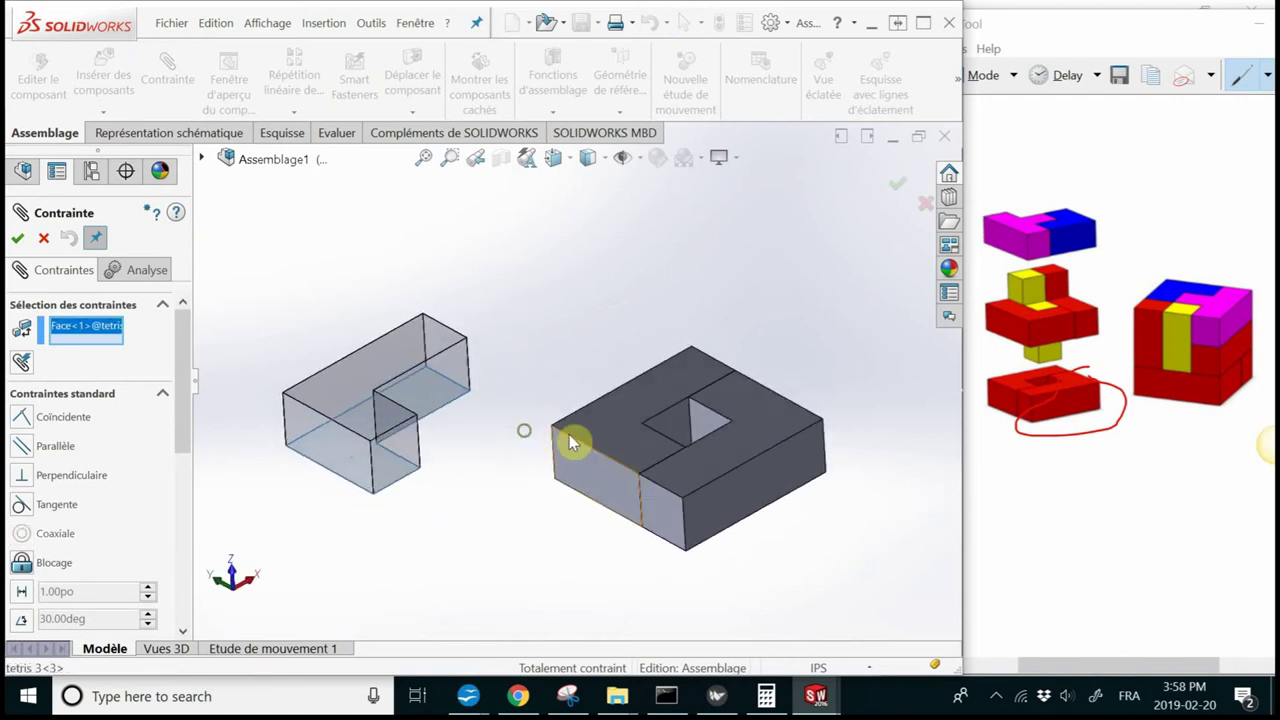
{"action": "left_click", "coordinate": [695, 475]}
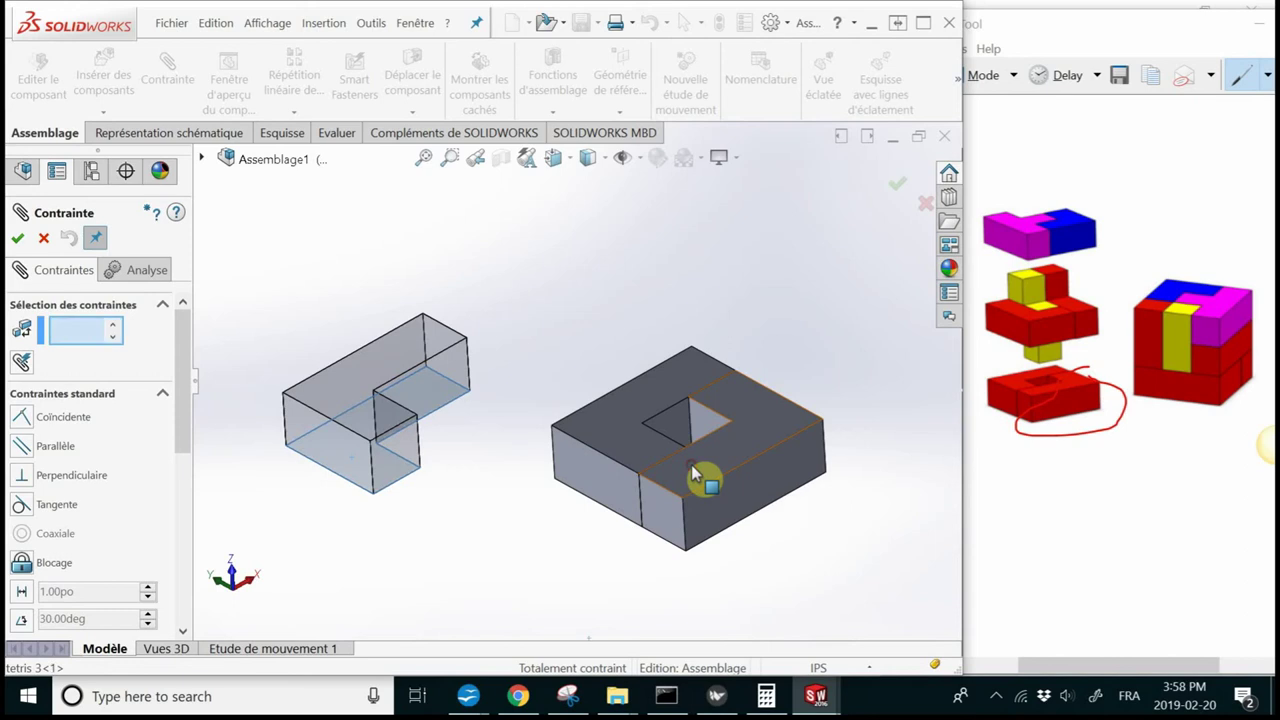
{"action": "left_click", "coordinate": [695, 475]}
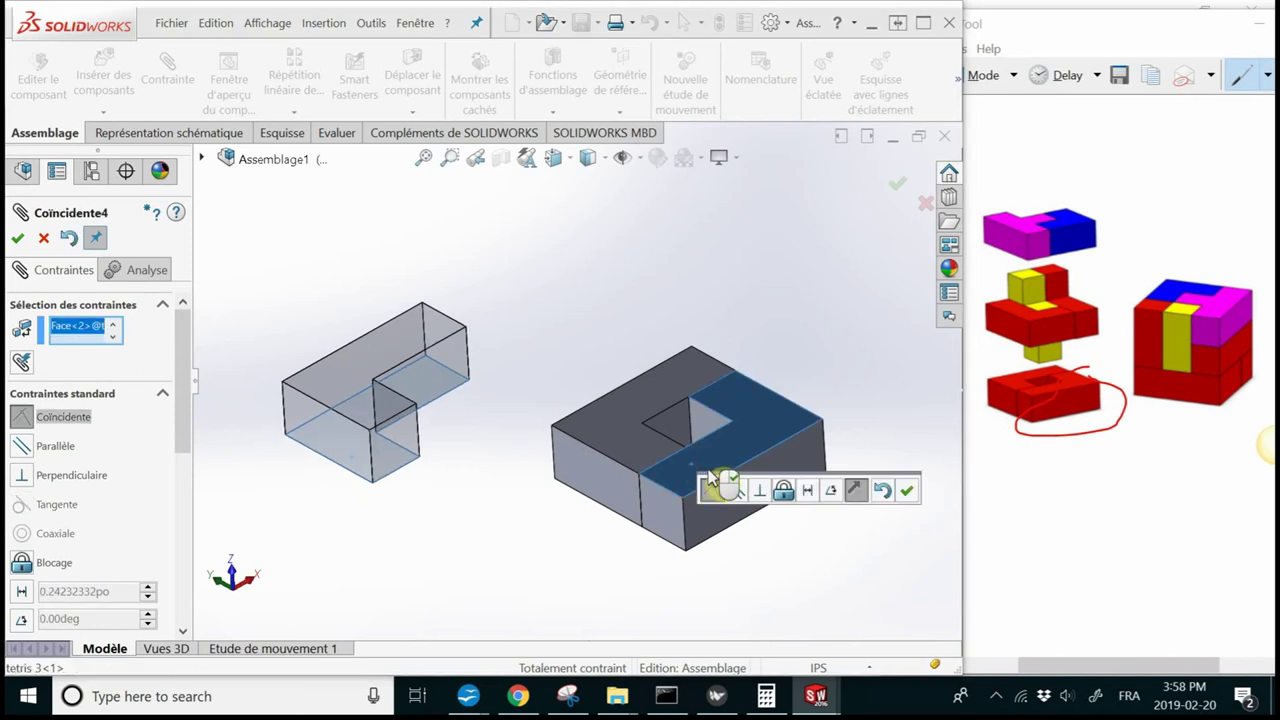
{"action": "left_click", "coordinate": [908, 490]}
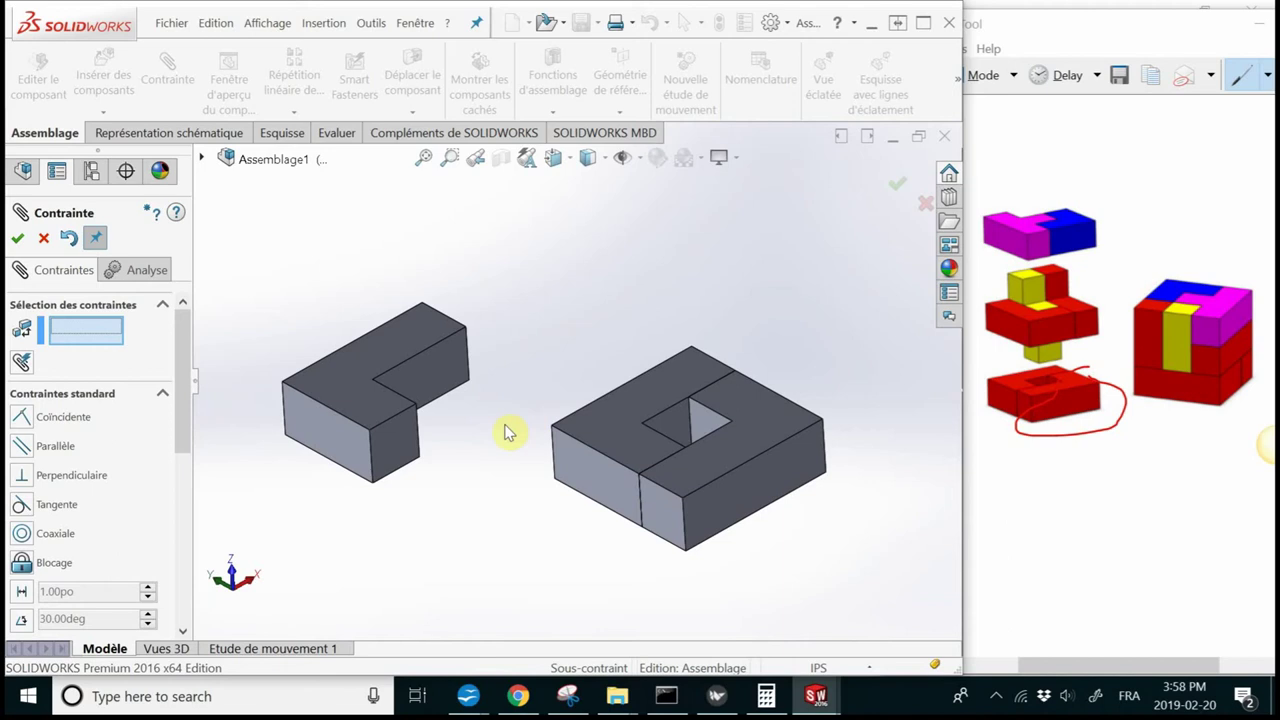
Mate the base's front face to the L block, reversing alignment so it sits on top
{"action": "middle_click_drag", "start_coordinate": [508, 431], "coordinate": [498, 426]}
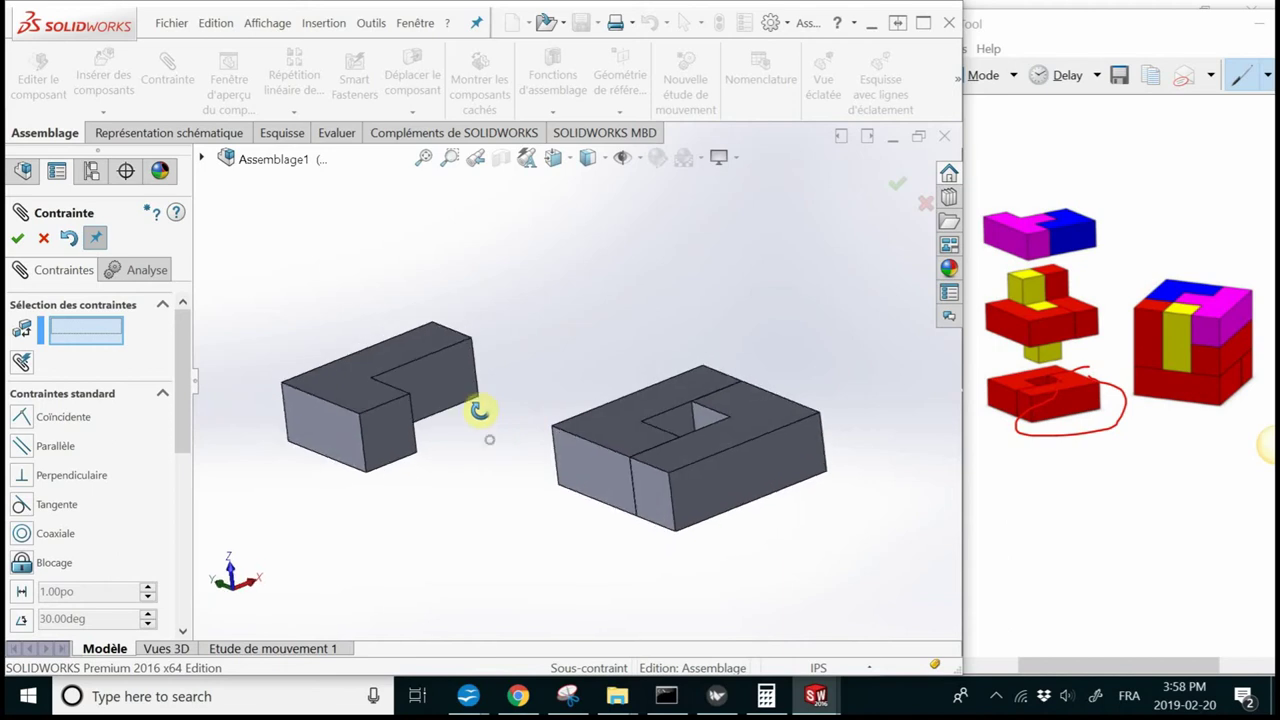
{"action": "left_click", "coordinate": [629, 500]}
{"action": "left_click", "coordinate": [376, 403]}
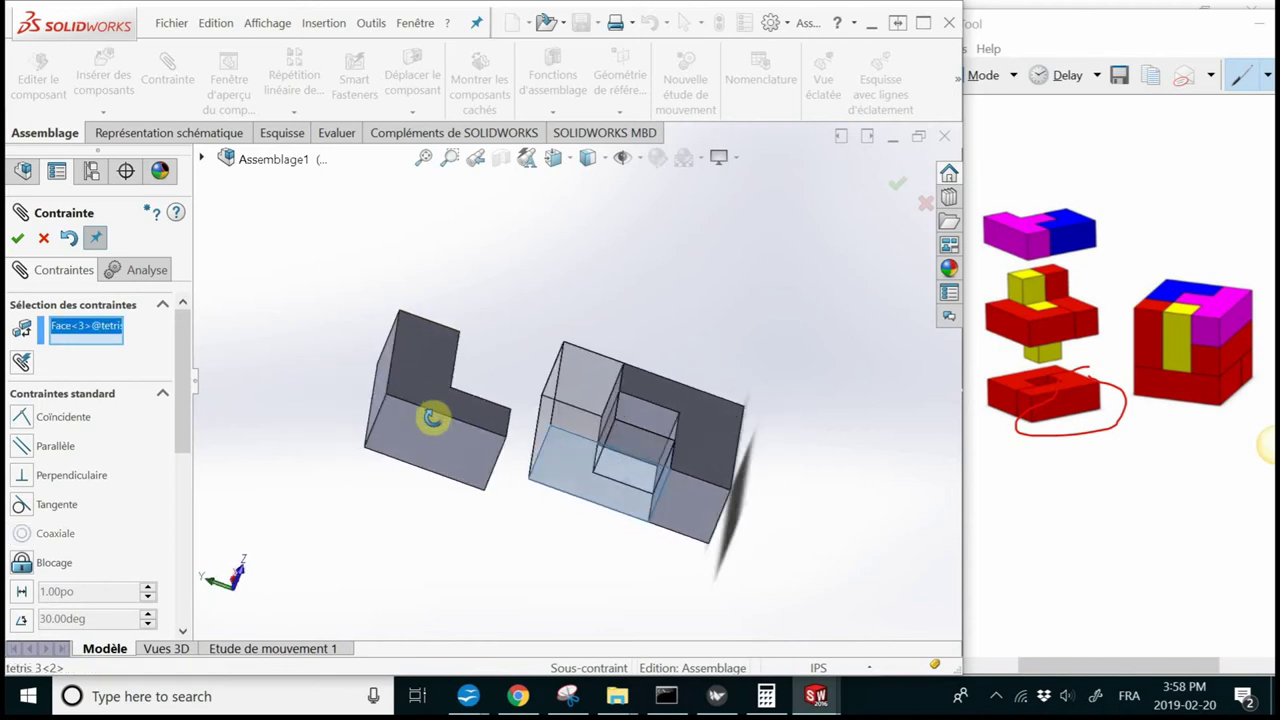
{"action": "left_click", "coordinate": [442, 394]}
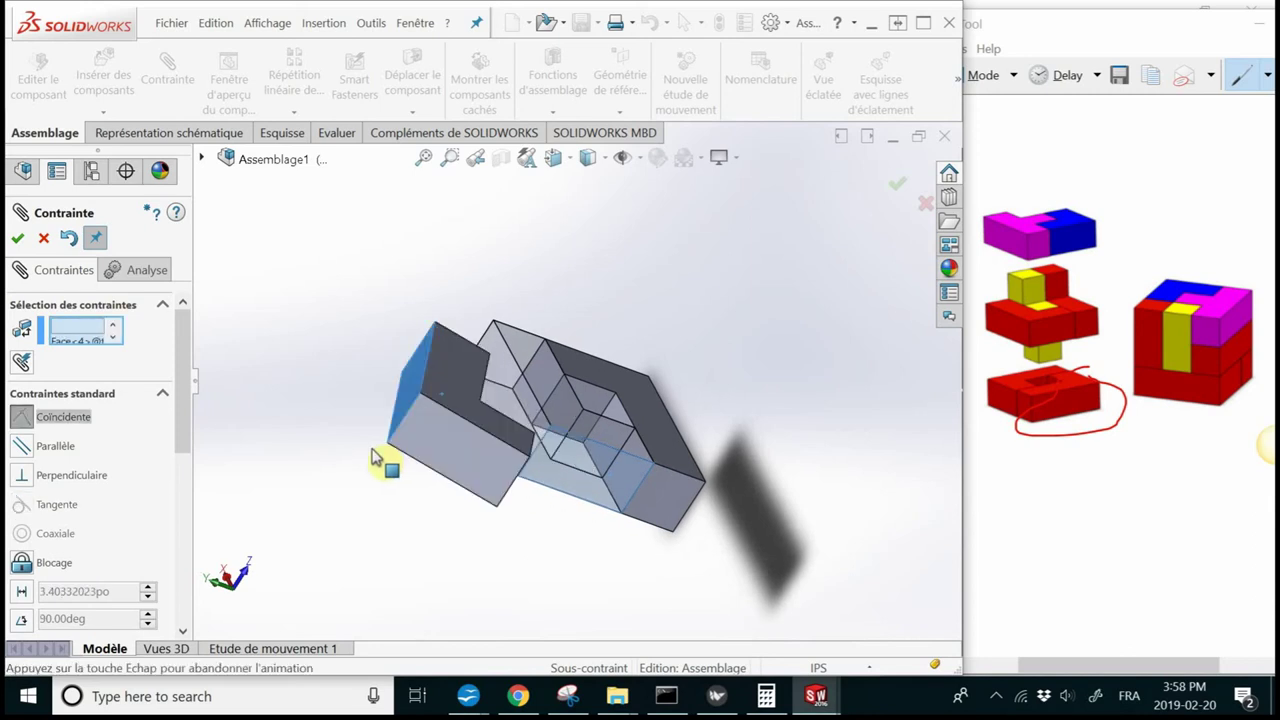
{"action": "left_click", "coordinate": [399, 491]}
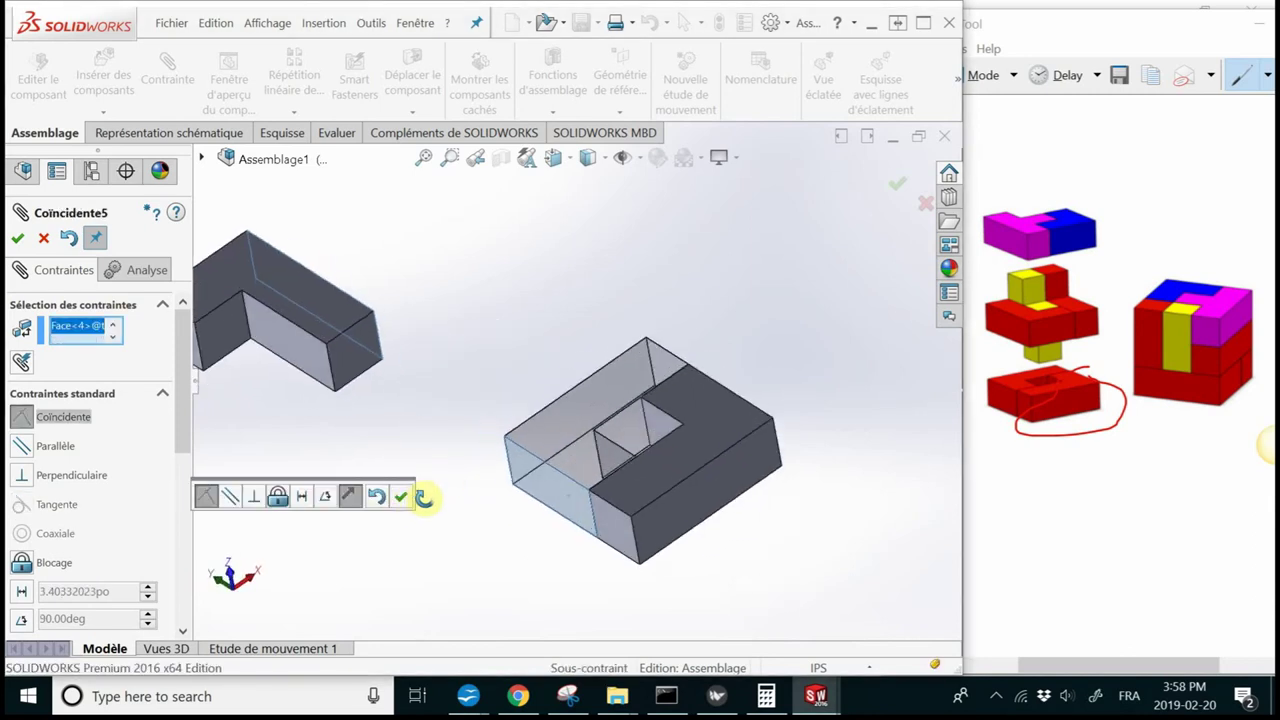
{"action": "left_click_drag", "start_coordinate": [183, 354], "coordinate": [180, 445]}
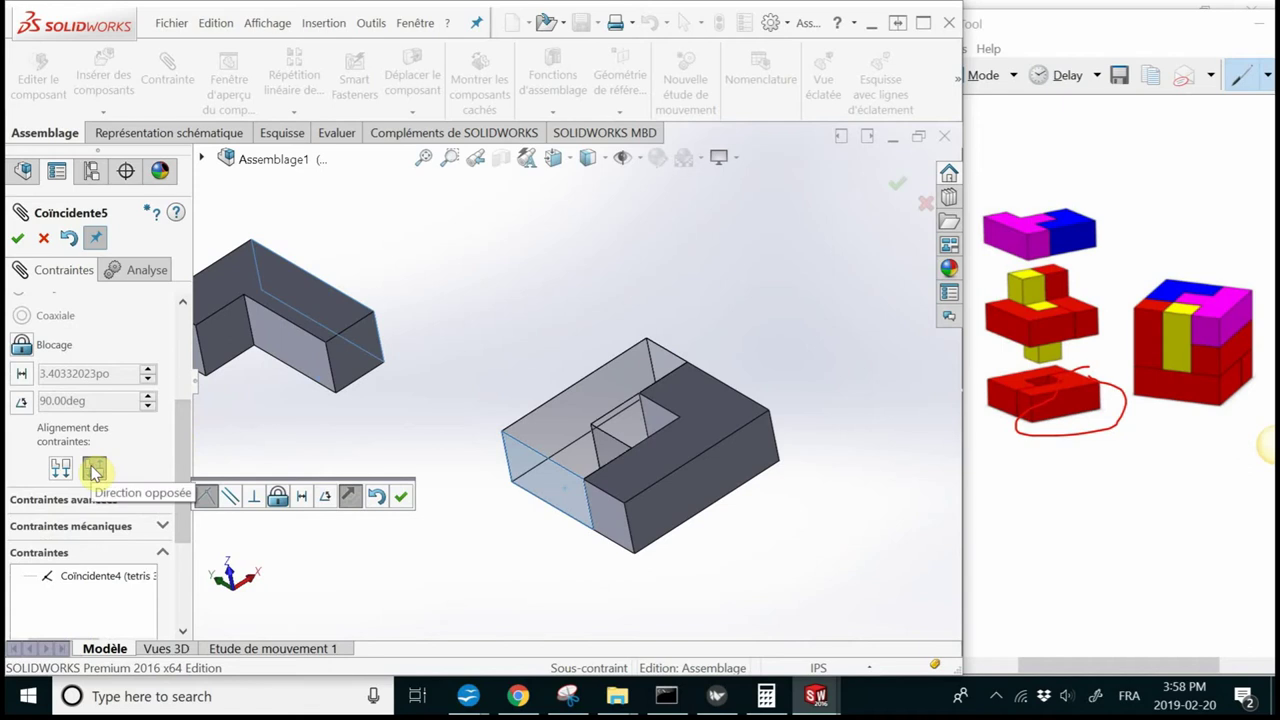
{"action": "left_click", "coordinate": [58, 470]}
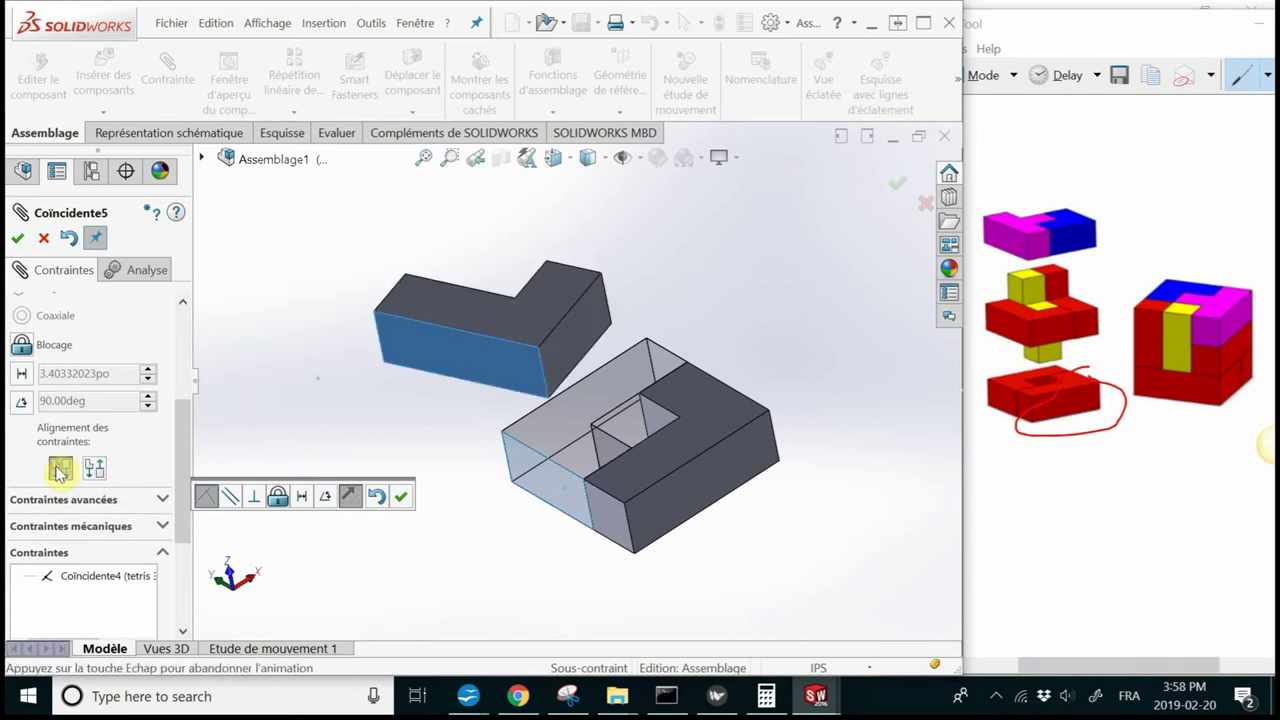
{"action": "left_click", "coordinate": [16, 237]}
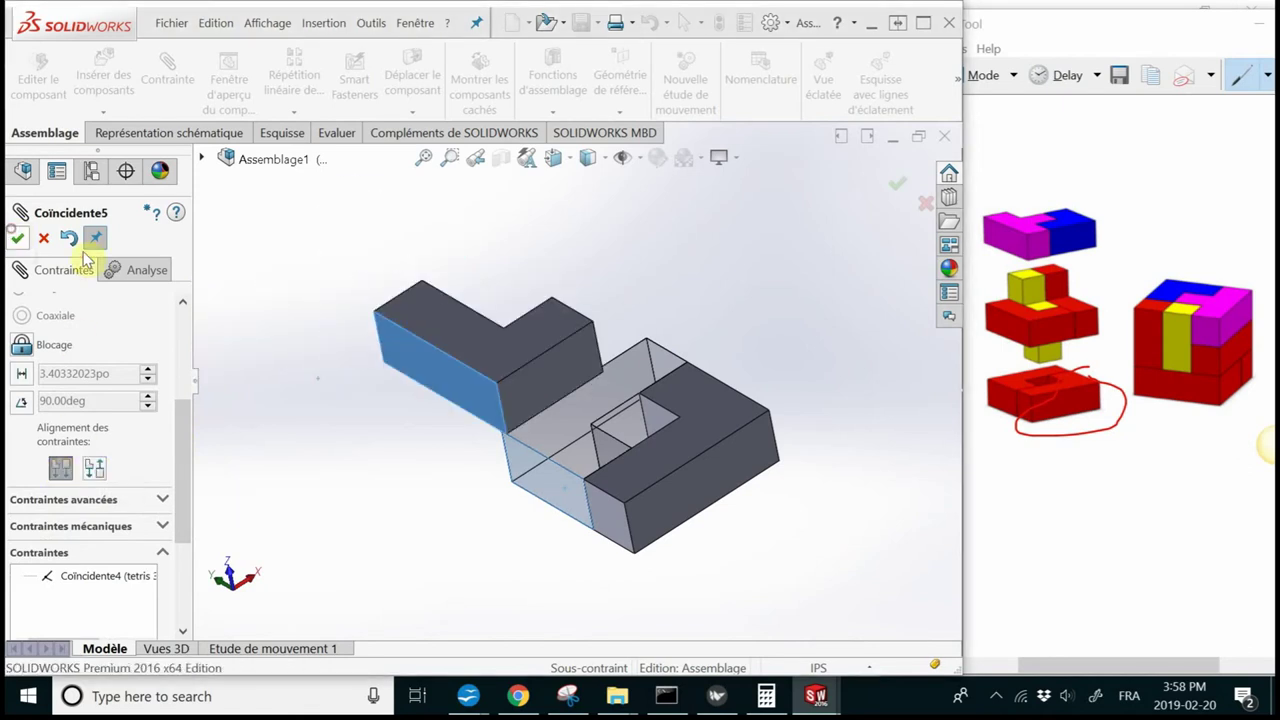
Align the L block's side face with the base's side face, creating Coïncidente6
{"action": "scroll", "coordinate": [600, 460], "scroll_direction": "down", "scroll_amount": 2}
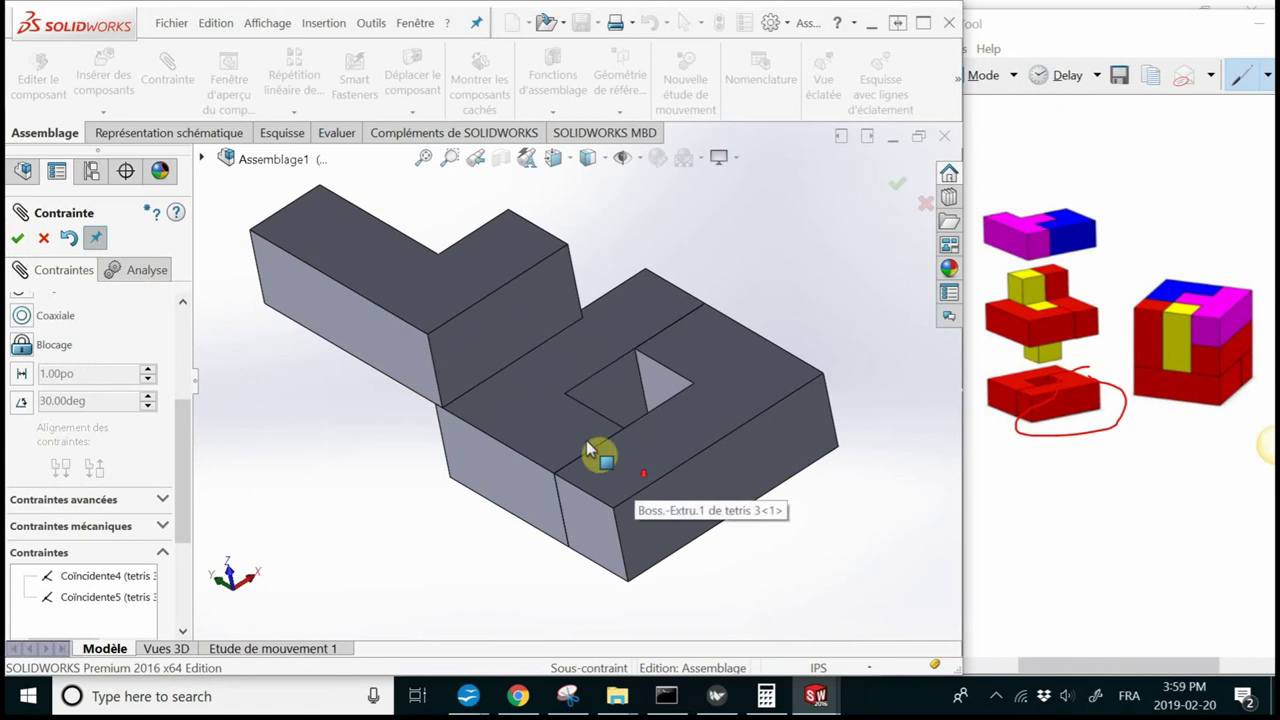
{"action": "left_click", "coordinate": [507, 318]}
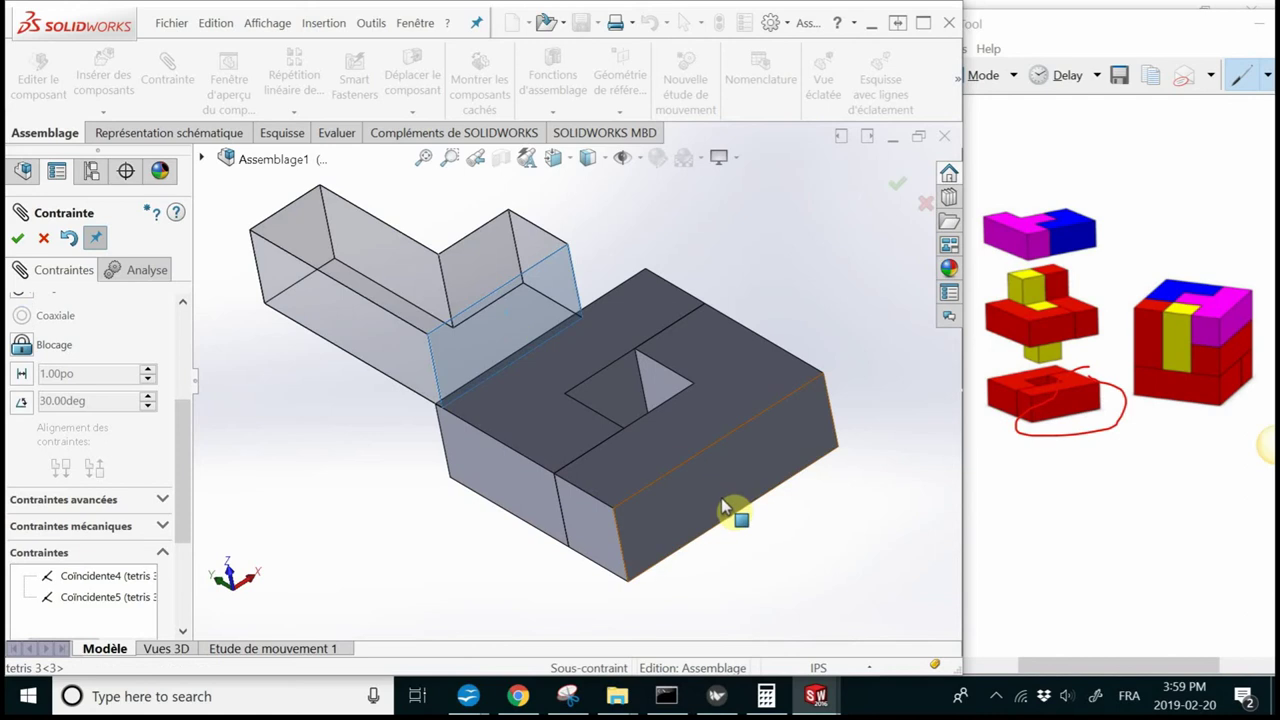
{"action": "left_click", "coordinate": [797, 443]}
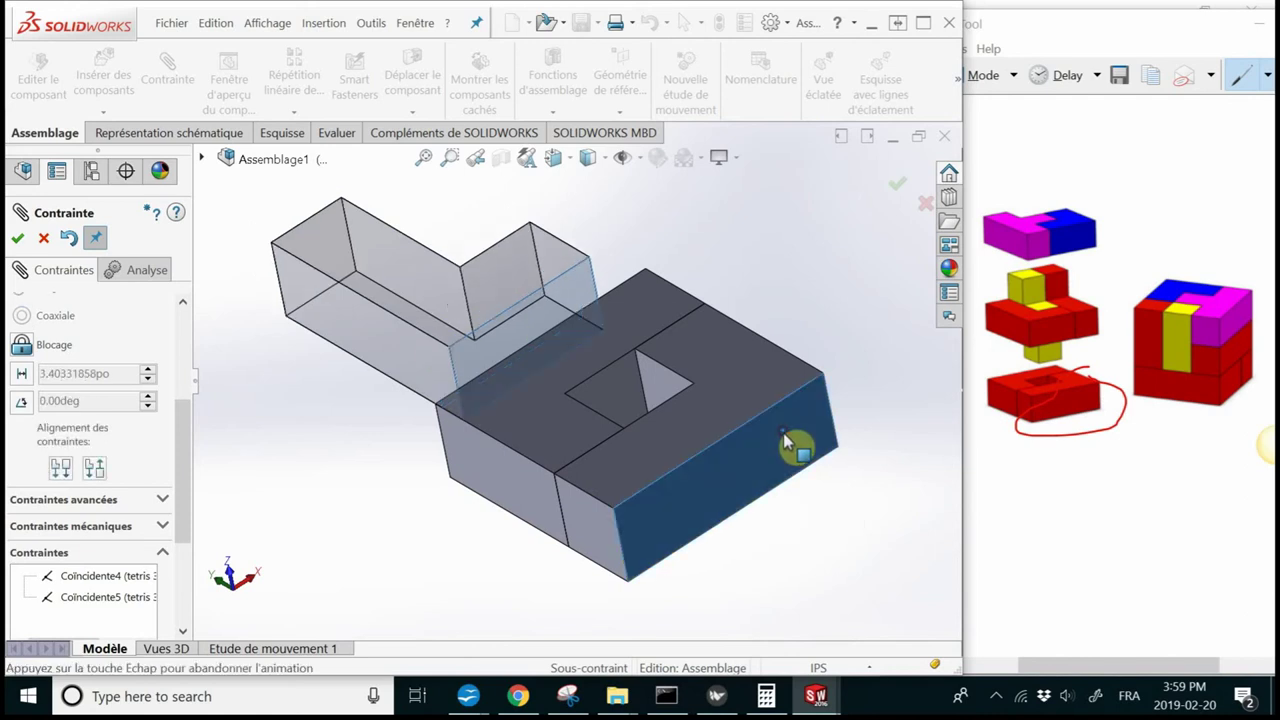
{"action": "left_click", "coordinate": [941, 458]}
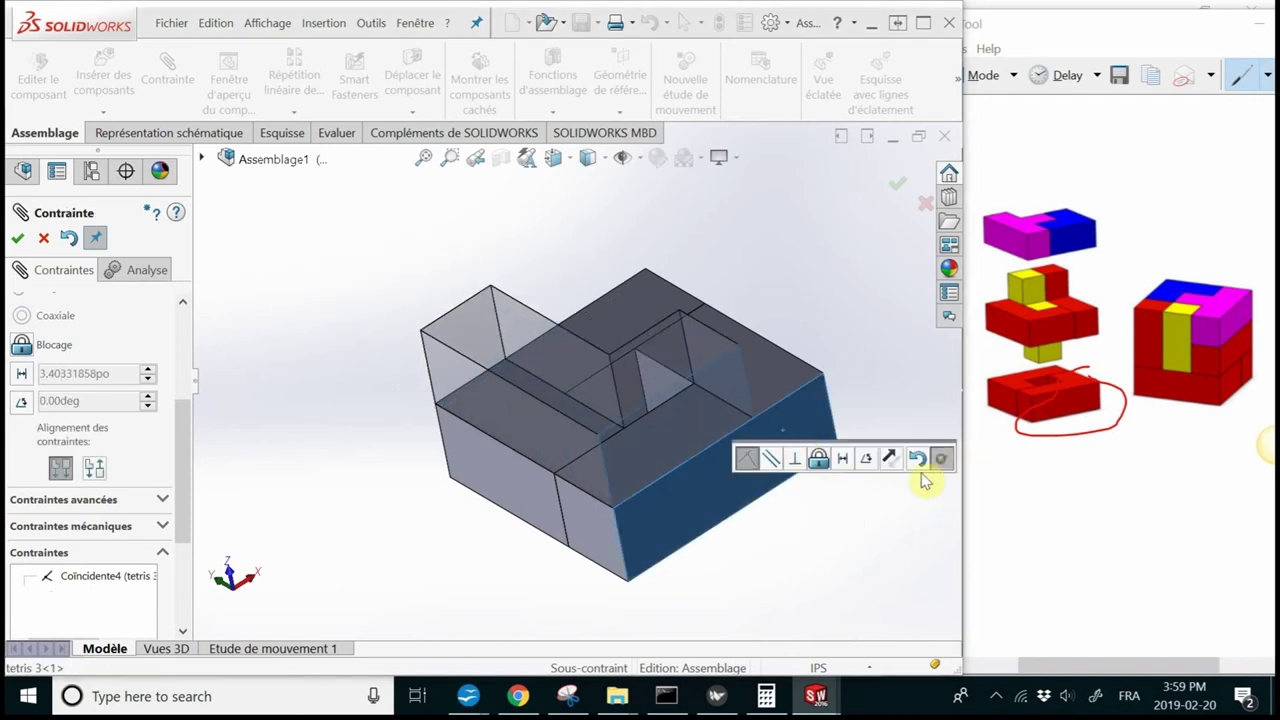
{"action": "mouse_move", "coordinate": [929, 477]}
{"action": "middle_mouse_down"}
{"action": "mouse_move", "coordinate": [774, 574]}
{"action": "mouse_move", "coordinate": [740, 474]}
{"action": "mouse_move", "coordinate": [760, 509]}
{"action": "mouse_move", "coordinate": [757, 457]}
{"action": "mouse_move", "coordinate": [766, 509]}
{"action": "mouse_move", "coordinate": [751, 494]}
{"action": "mouse_move", "coordinate": [773, 486]}
{"action": "middle_mouse_up"}
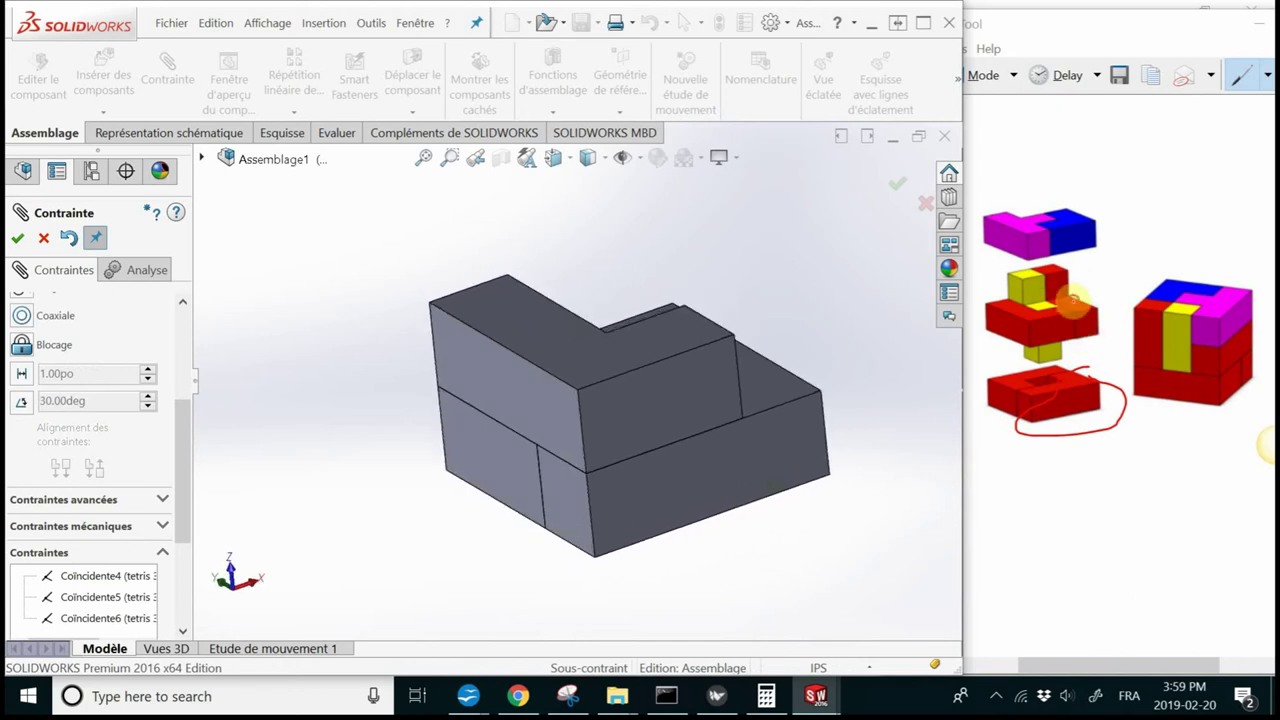
{"action": "left_click", "coordinate": [1072, 300]}
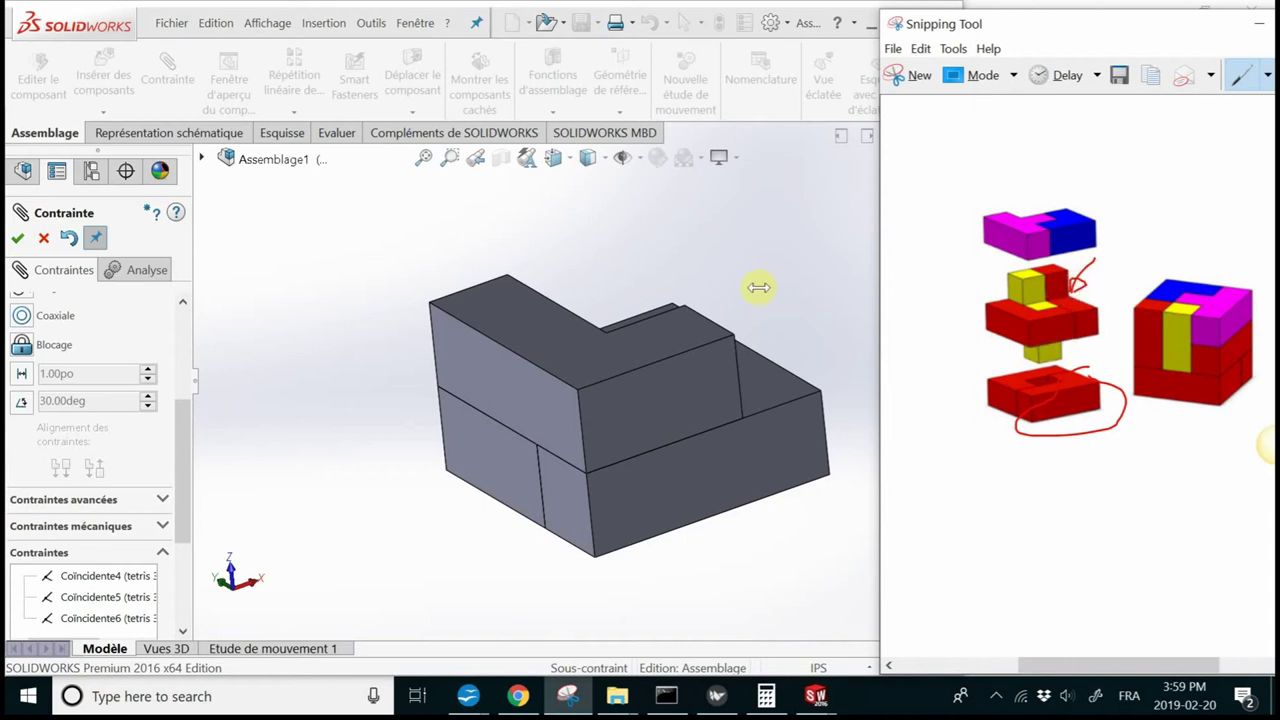
Insert a fourth tetris 3 copy at the upper right of the stacked blocks
{"action": "left_click", "coordinate": [18, 237]}
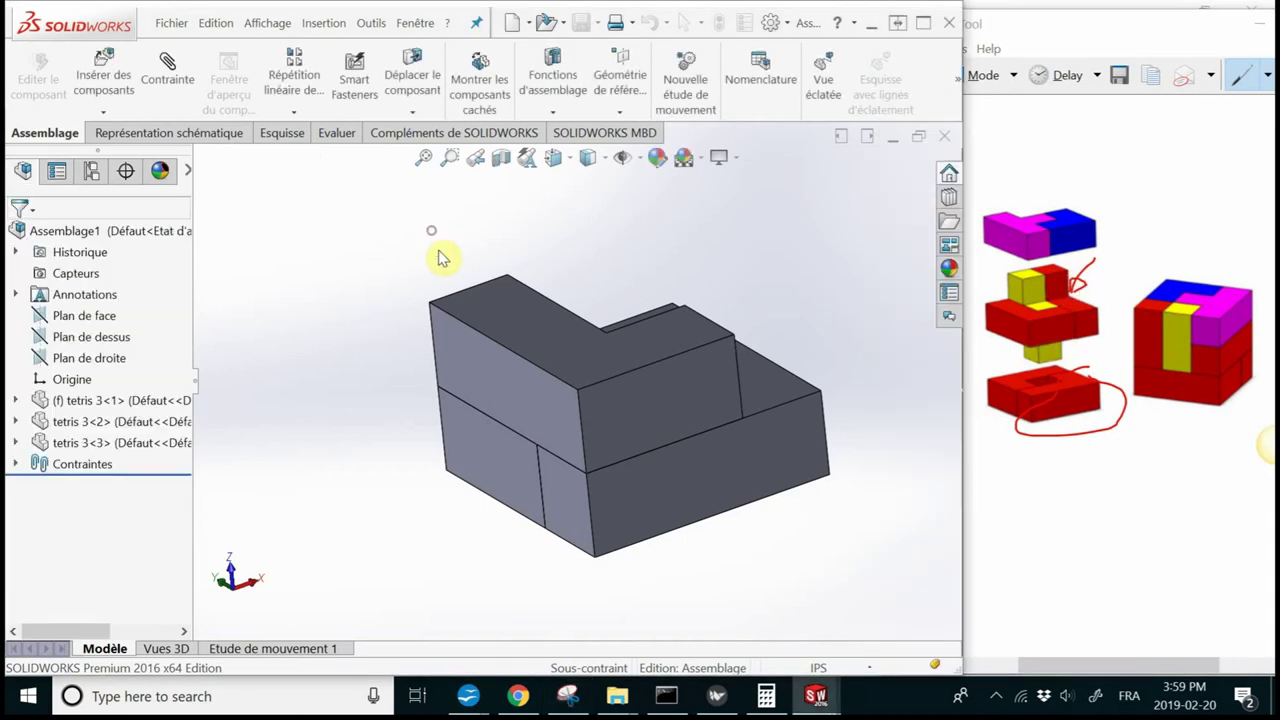
{"action": "scroll", "coordinate": [737, 428], "scroll_direction": "up", "scroll_amount": 2}
{"action": "middle_click_drag", "start_coordinate": [737, 423], "coordinate": [680, 408], "text": "ctrl"}
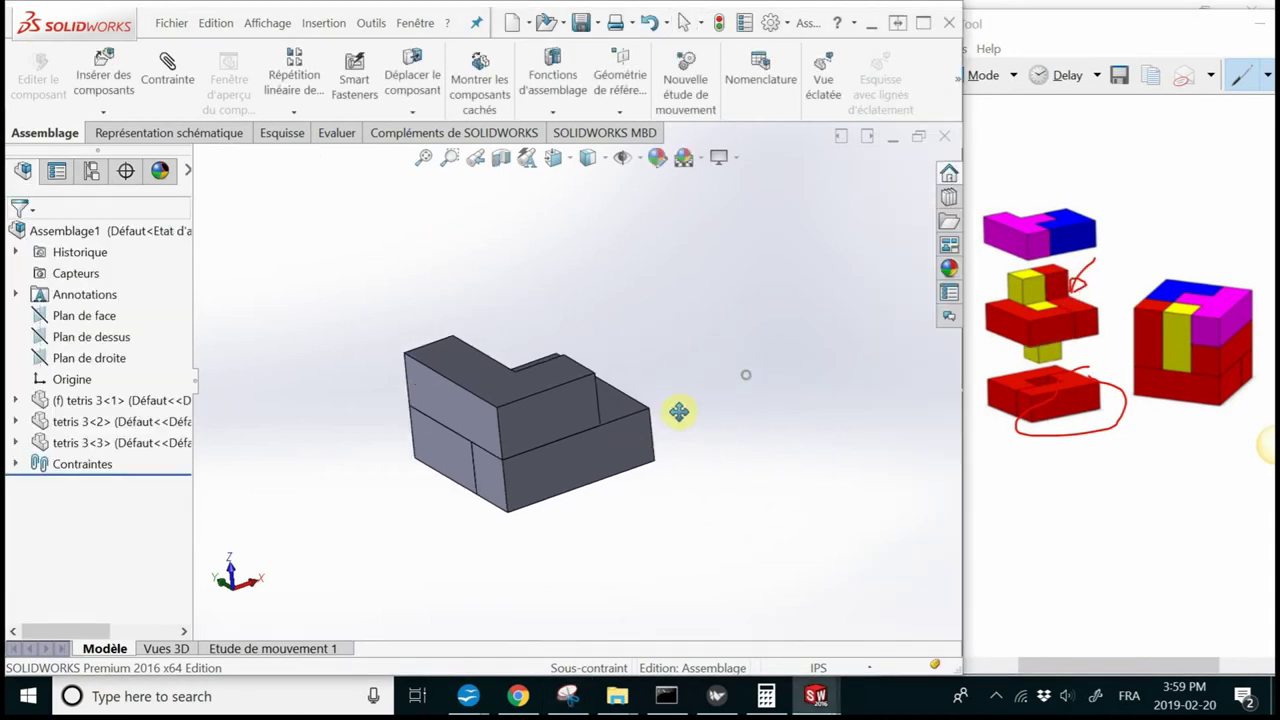
{"action": "left_click", "coordinate": [447, 369]}
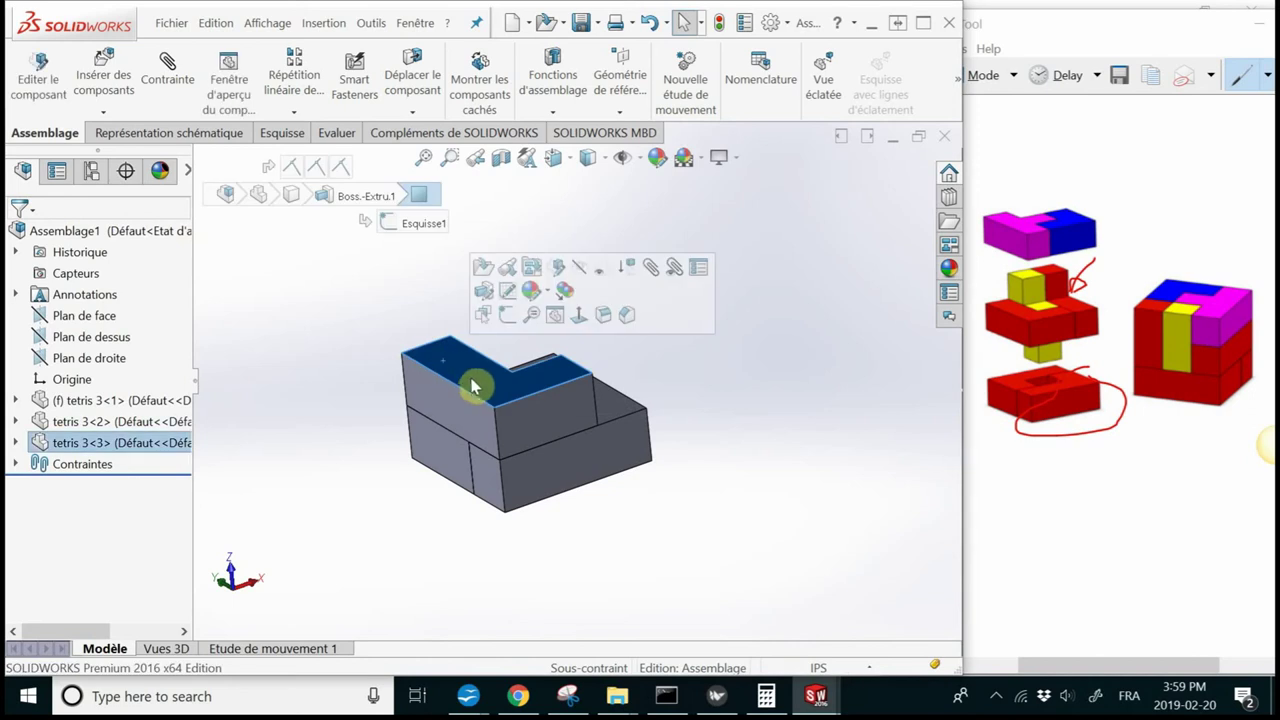
{"action": "left_click_drag", "start_coordinate": [465, 375], "coordinate": [694, 306]}
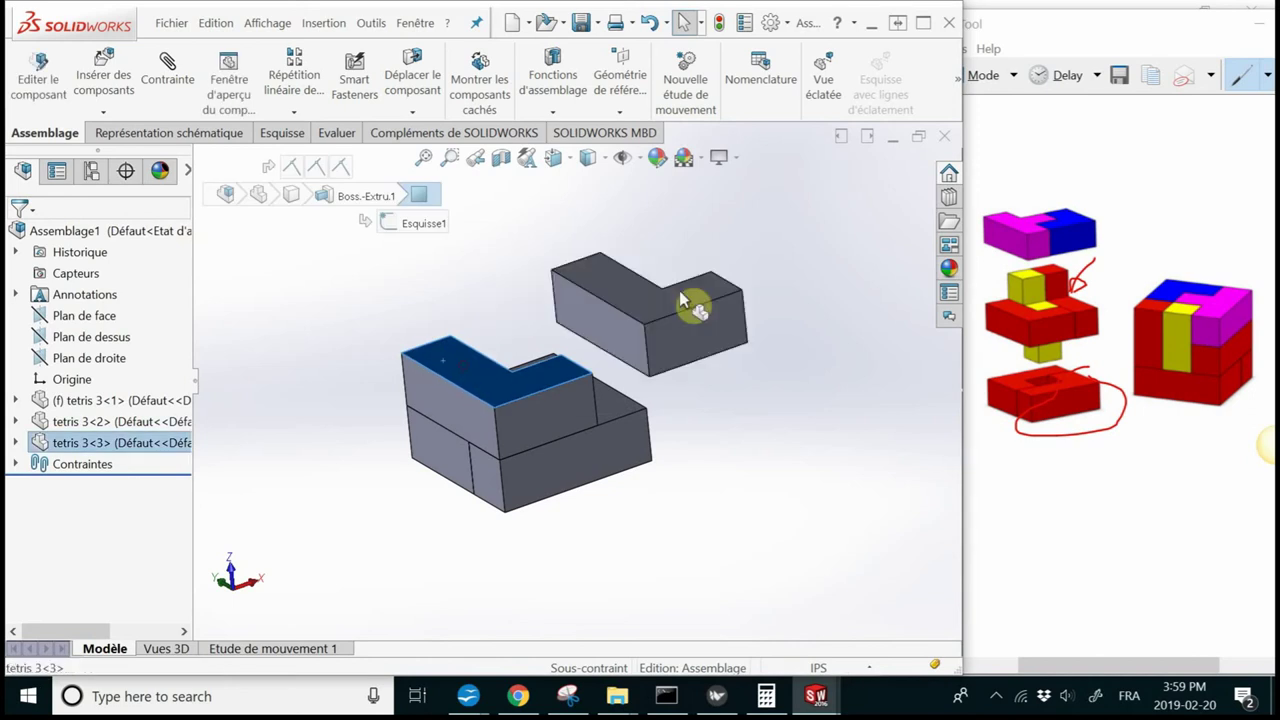
{"action": "left_click", "coordinate": [731, 425]}
Make a face of the fourth block coincident with a face of the other block, creating Coïncidente7
{"action": "left_click", "coordinate": [155, 76]}
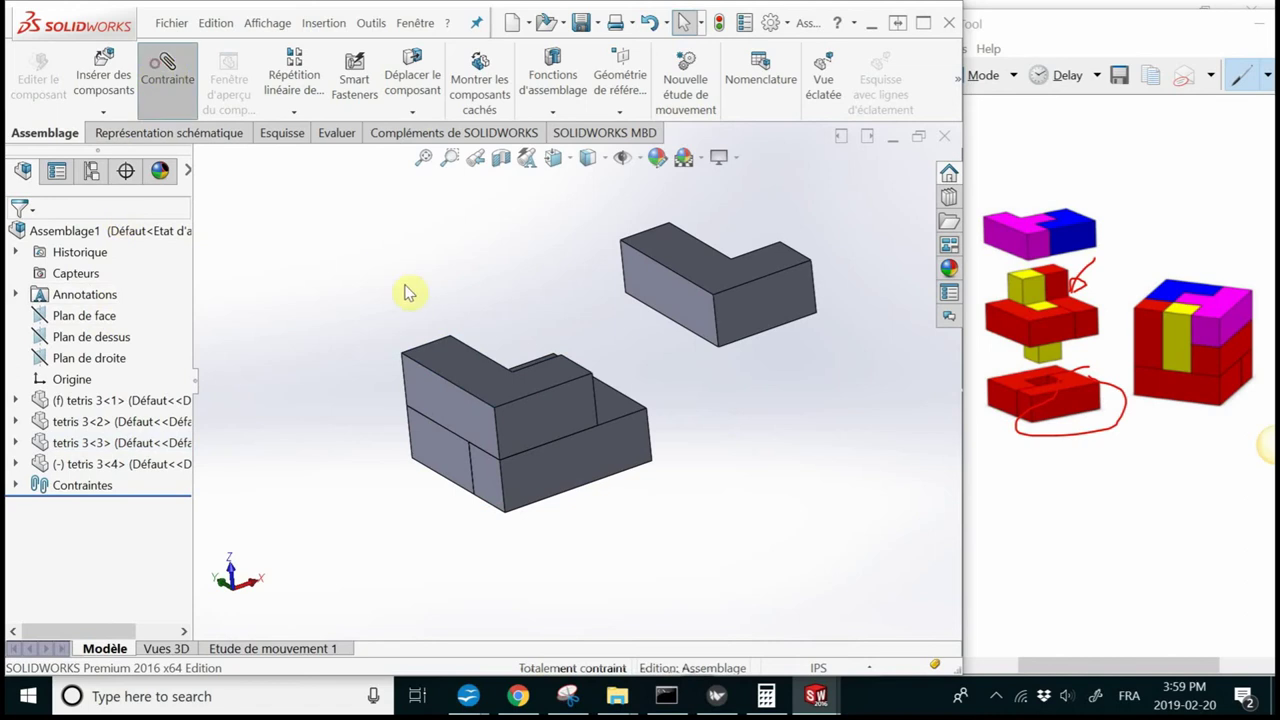
{"action": "left_click", "coordinate": [168, 77]}
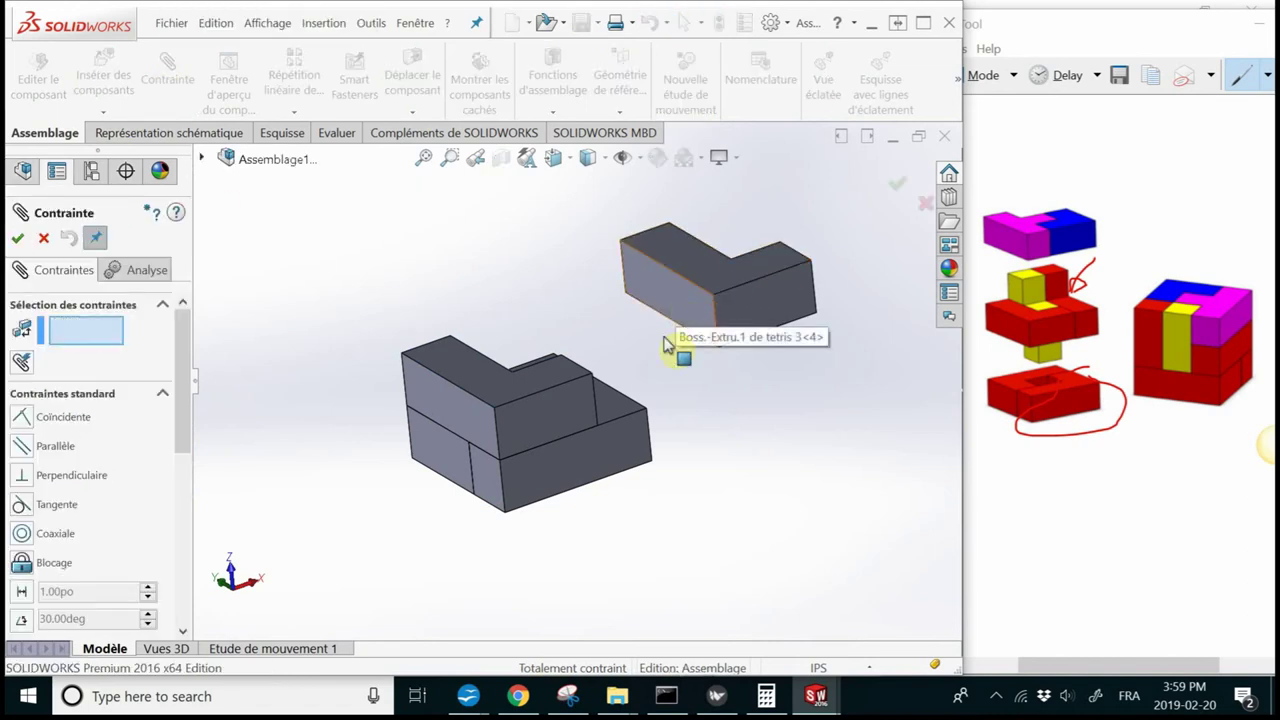
{"action": "scroll", "coordinate": [672, 338], "scroll_direction": "down", "scroll_amount": 3}
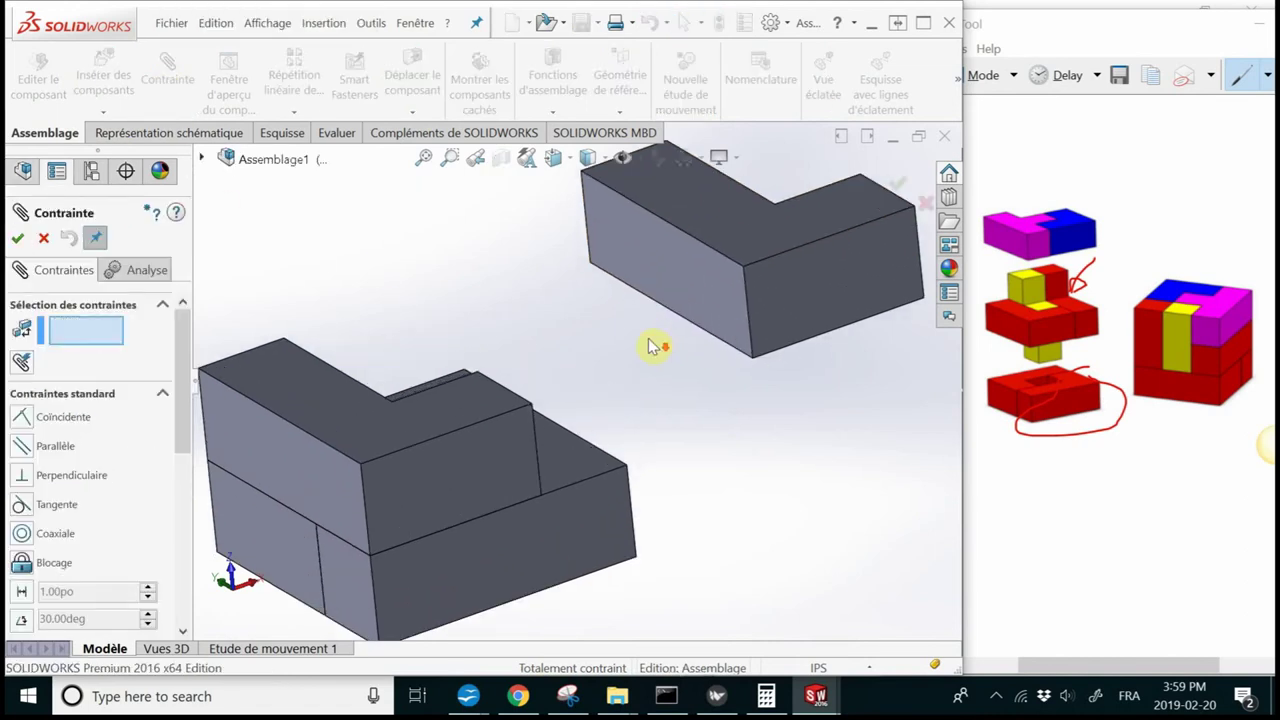
{"action": "left_click", "coordinate": [686, 268]}
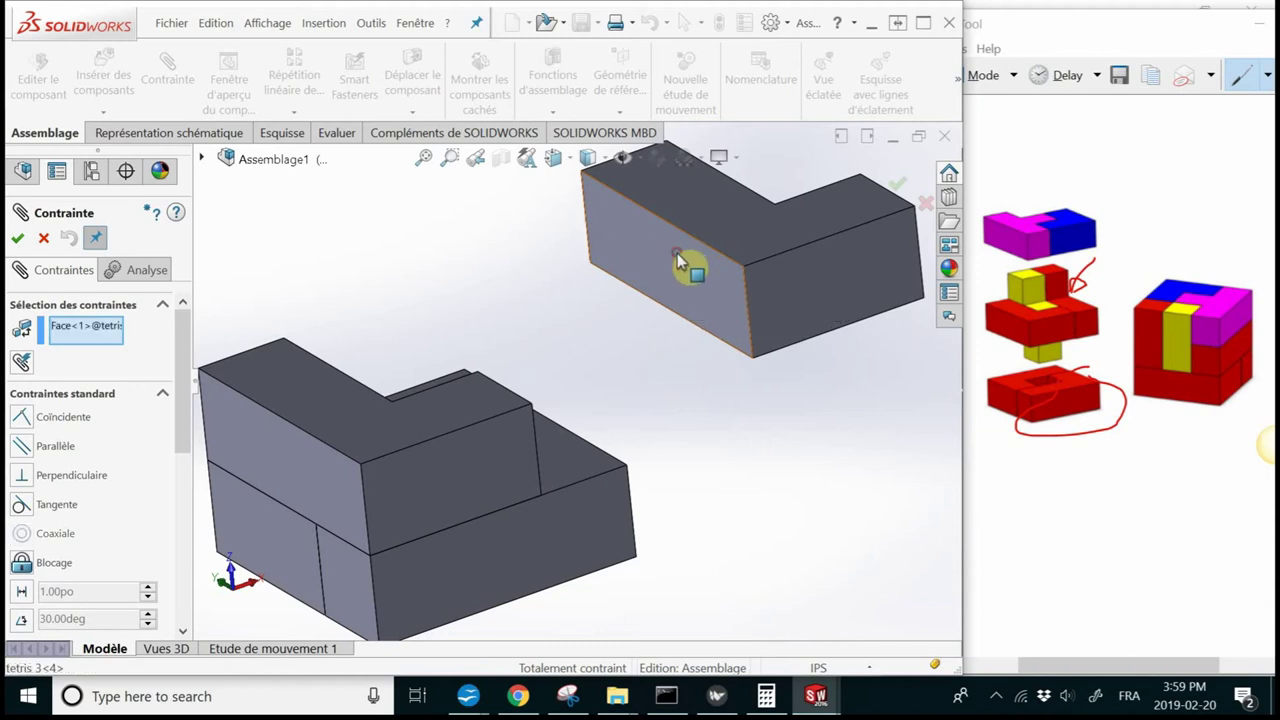
{"action": "scroll", "coordinate": [652, 405], "scroll_direction": "up", "scroll_amount": 2}
{"action": "middle_click_drag", "start_coordinate": [652, 405], "coordinate": [594, 445]}
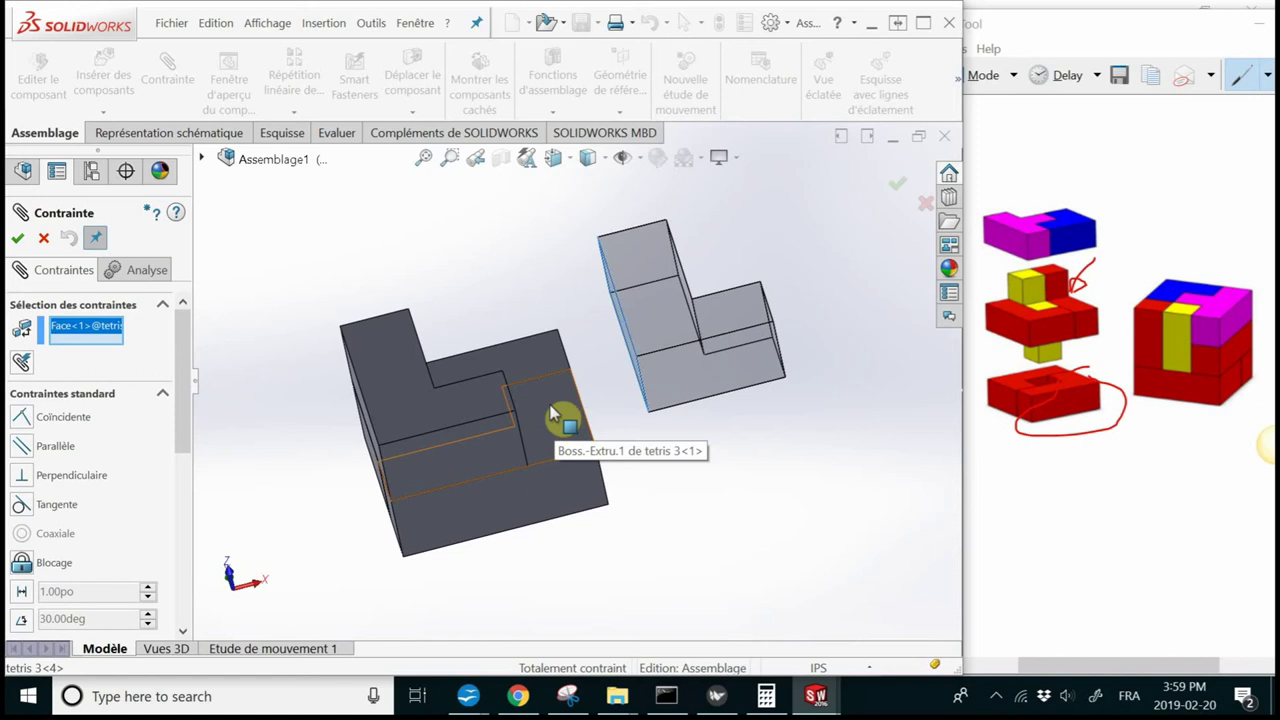
{"action": "left_click", "coordinate": [556, 426]}
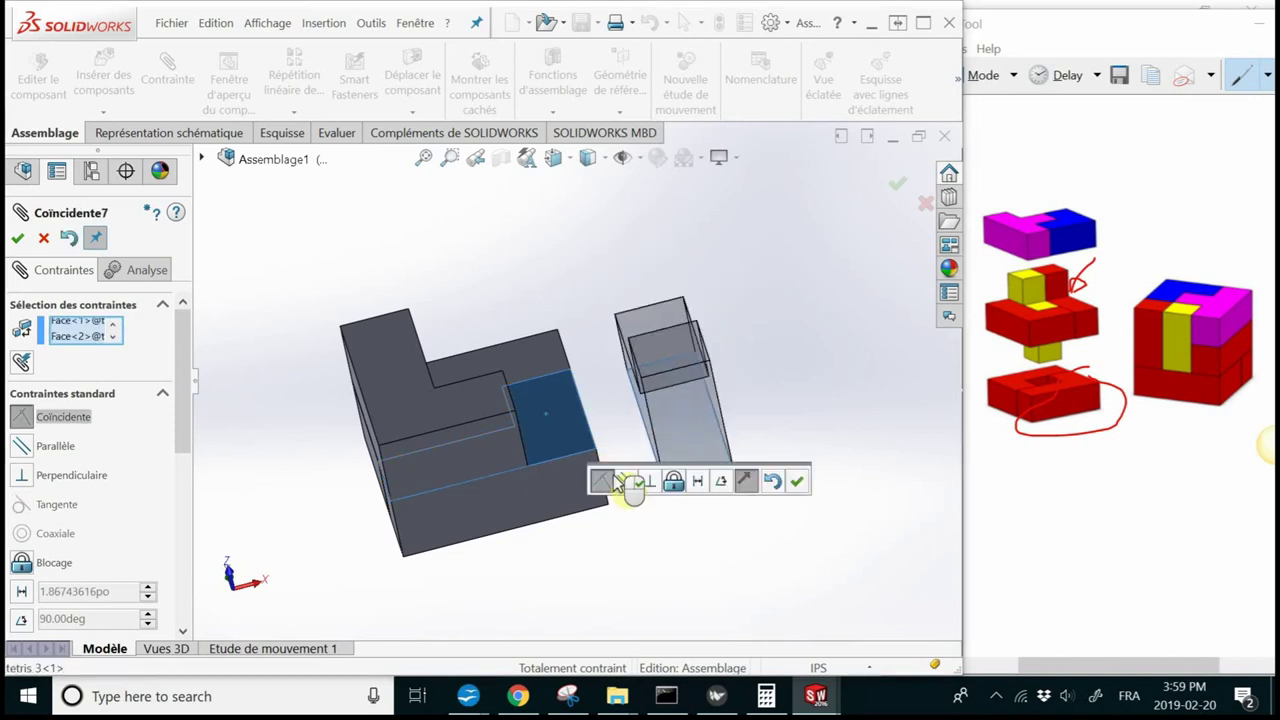
{"action": "mouse_move", "coordinate": [600, 371]}
{"action": "middle_mouse_down"}
{"action": "mouse_move", "coordinate": [609, 257]}
{"action": "mouse_move", "coordinate": [576, 330]}
{"action": "mouse_move", "coordinate": [646, 309]}
{"action": "mouse_move", "coordinate": [611, 314]}
{"action": "mouse_move", "coordinate": [618, 330]}
{"action": "middle_mouse_up"}
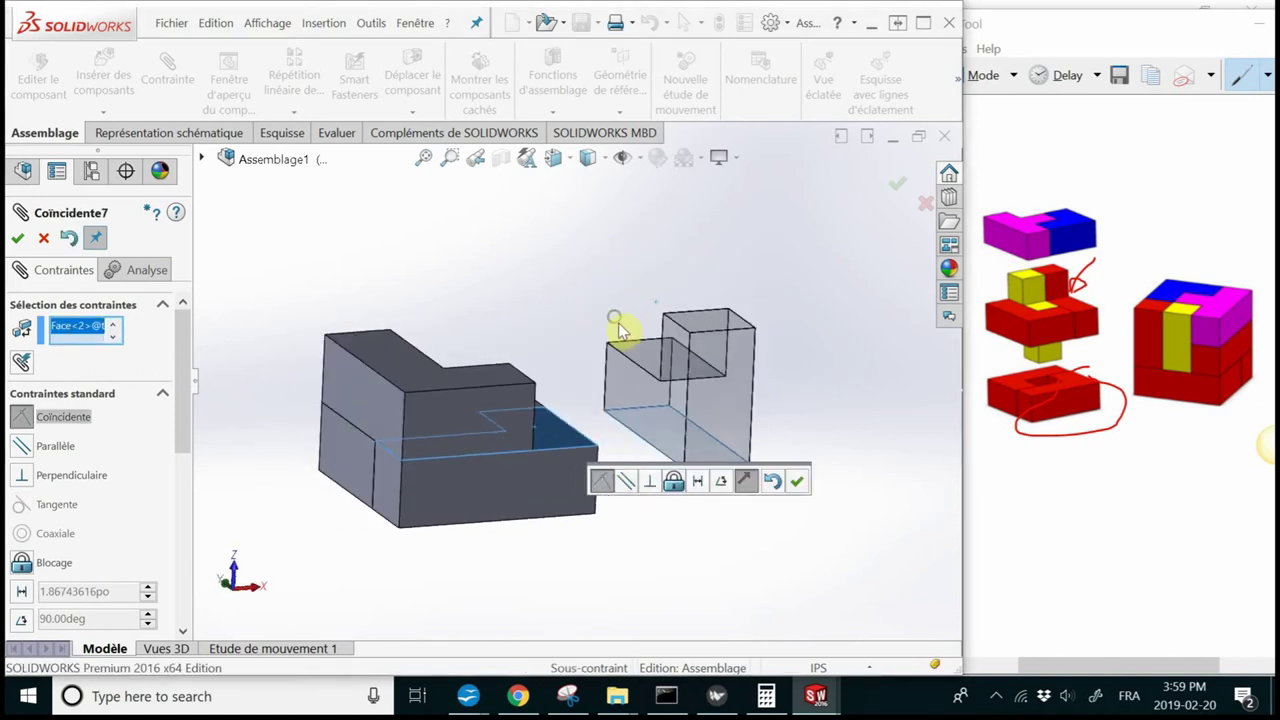
{"action": "left_click", "coordinate": [800, 485]}
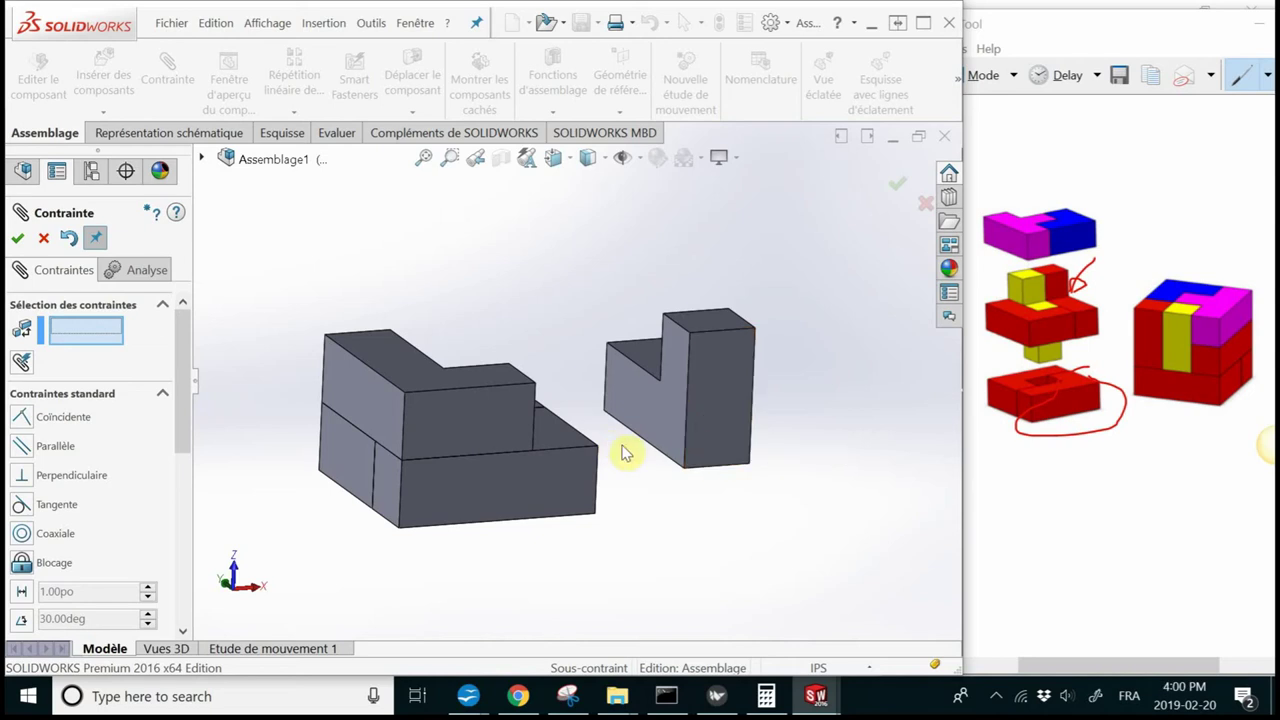
Mate the lower block's front face to the upper block's side, flipped so it stands upright
{"action": "left_click", "coordinate": [537, 489]}
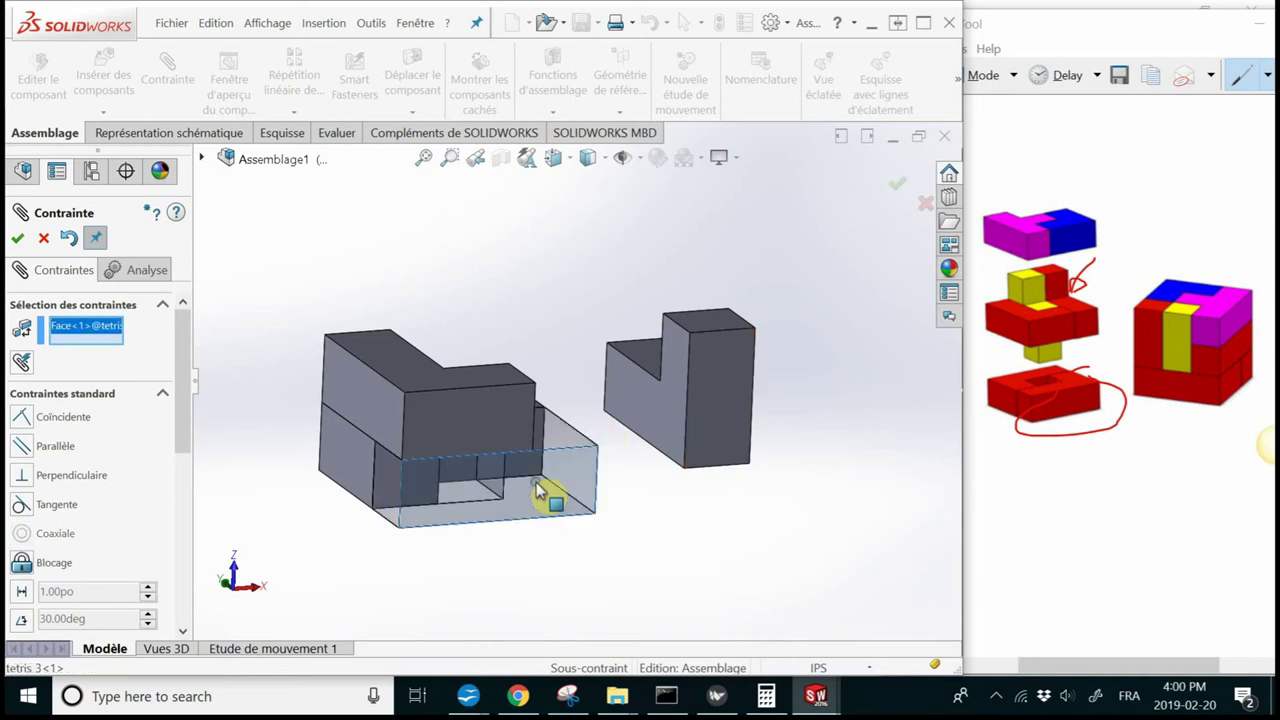
{"action": "mouse_move", "coordinate": [575, 363]}
{"action": "middle_mouse_down"}
{"action": "mouse_move", "coordinate": [654, 380]}
{"action": "mouse_move", "coordinate": [707, 417]}
{"action": "middle_mouse_up"}
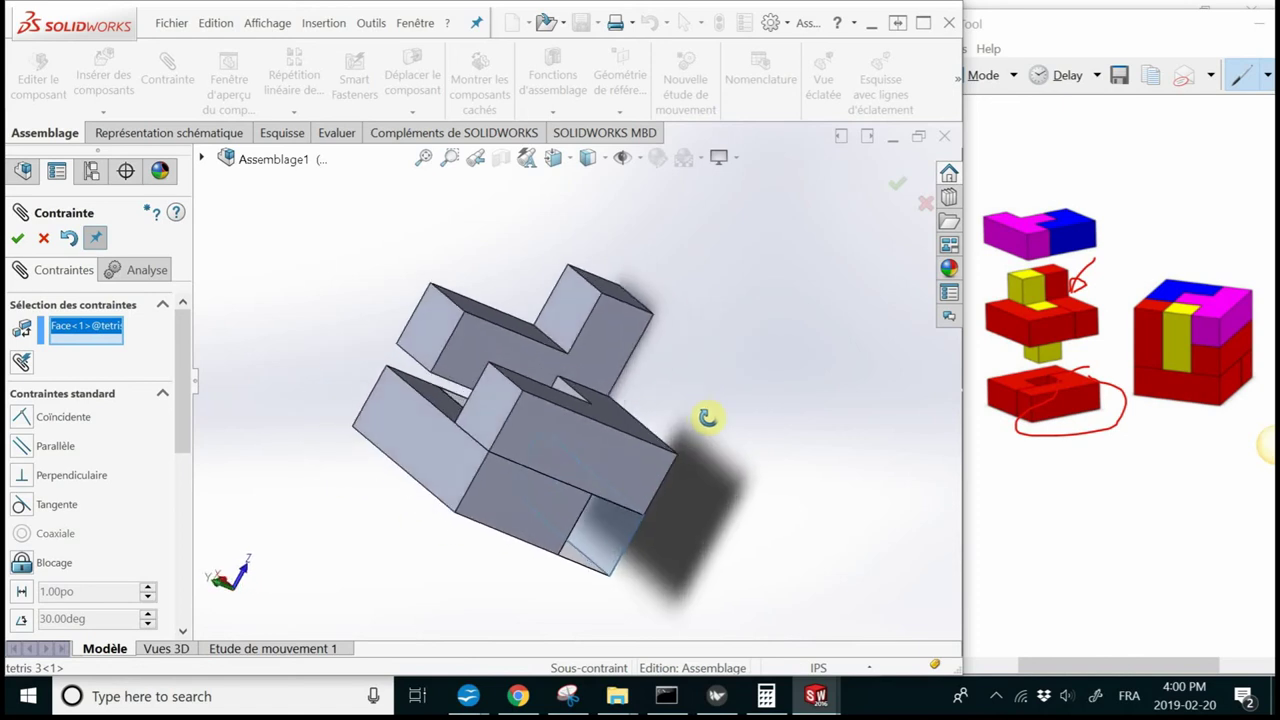
{"action": "left_click", "coordinate": [430, 330]}
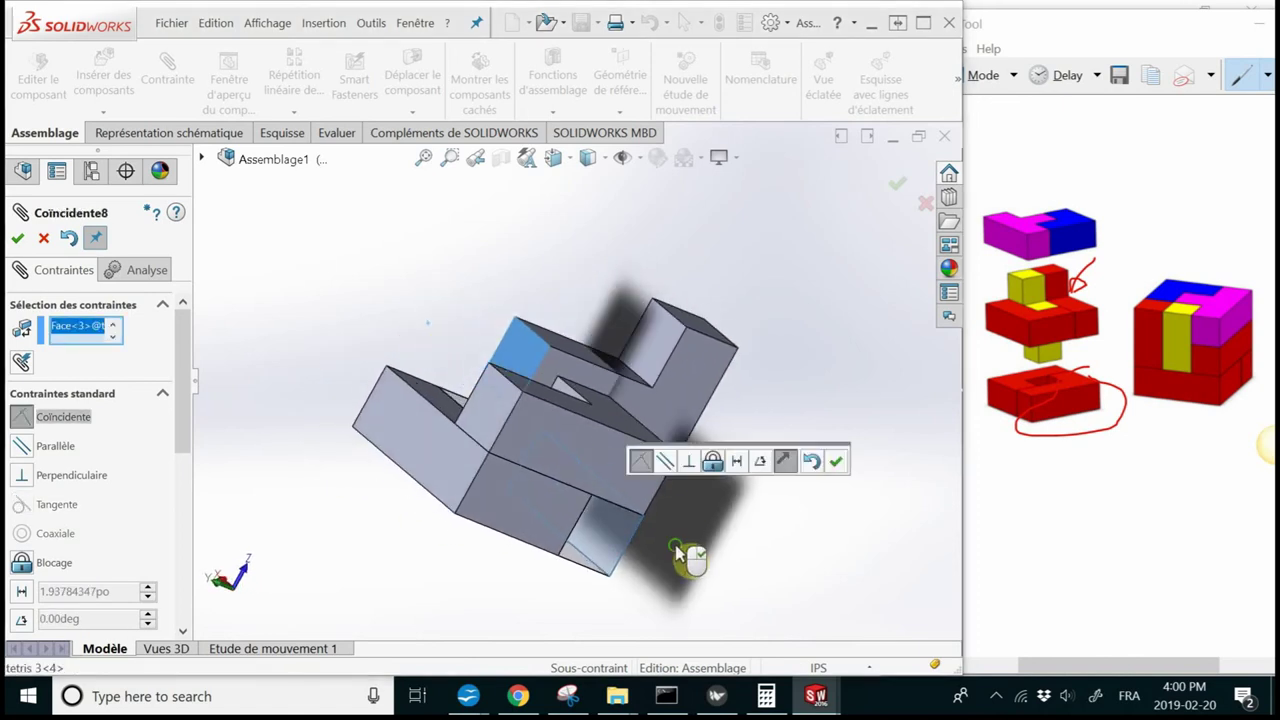
{"action": "mouse_move", "coordinate": [686, 557]}
{"action": "middle_mouse_down"}
{"action": "mouse_move", "coordinate": [563, 494]}
{"action": "mouse_move", "coordinate": [551, 512]}
{"action": "middle_mouse_up"}
{"action": "scroll", "coordinate": [180, 380], "scroll_direction": "down", "scroll_amount": 2}
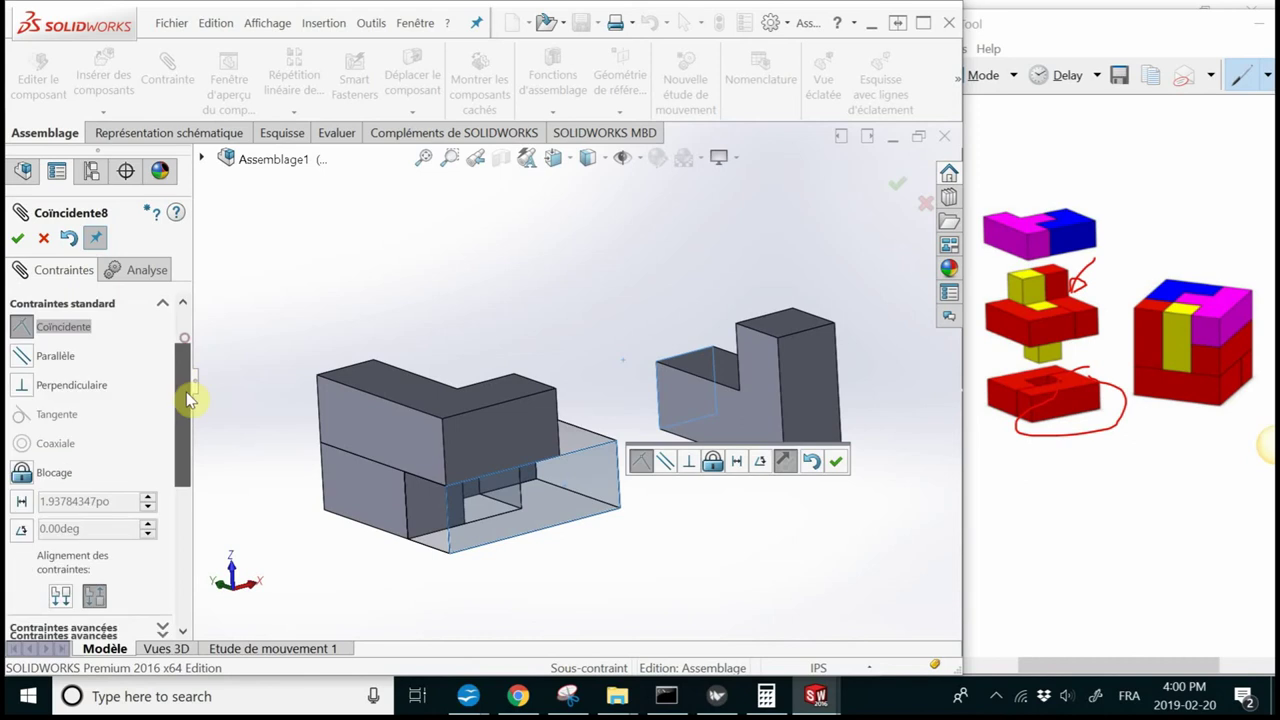
{"action": "scroll", "coordinate": [97, 420], "scroll_direction": "down", "scroll_amount": 2}
{"action": "scroll", "coordinate": [97, 424], "scroll_direction": "down", "scroll_amount": 1}
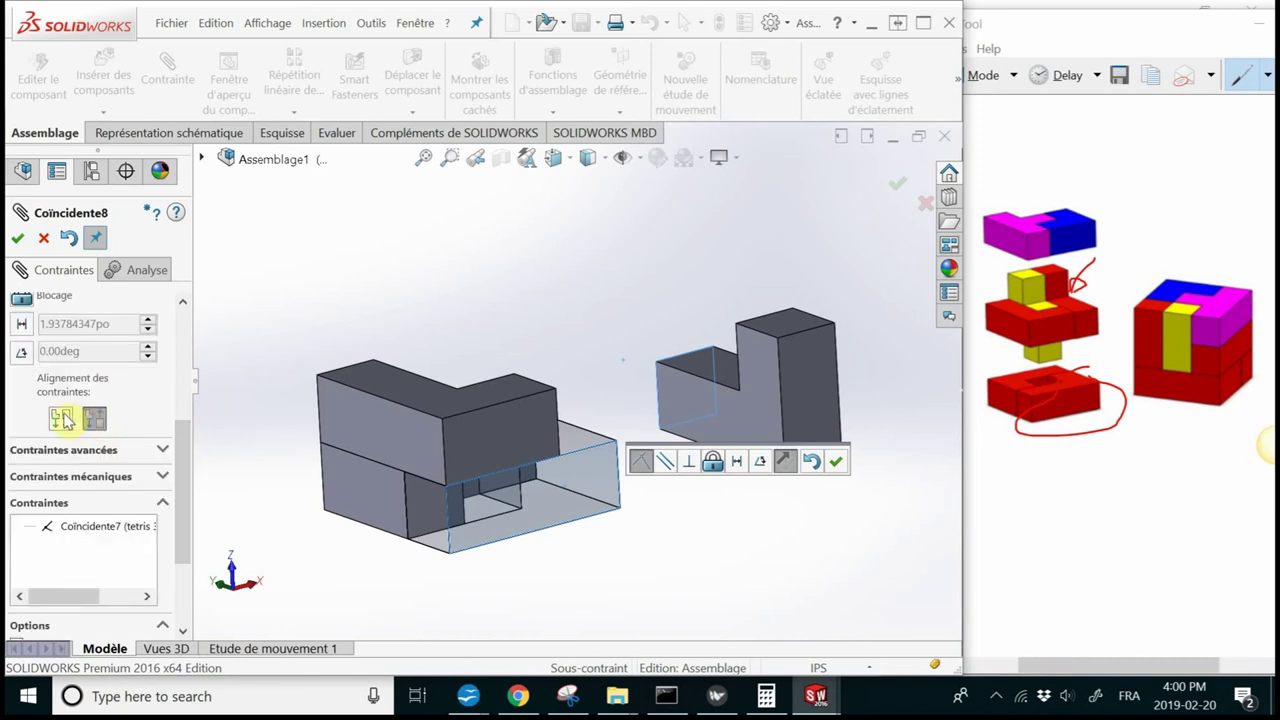
{"action": "left_click", "coordinate": [63, 419]}
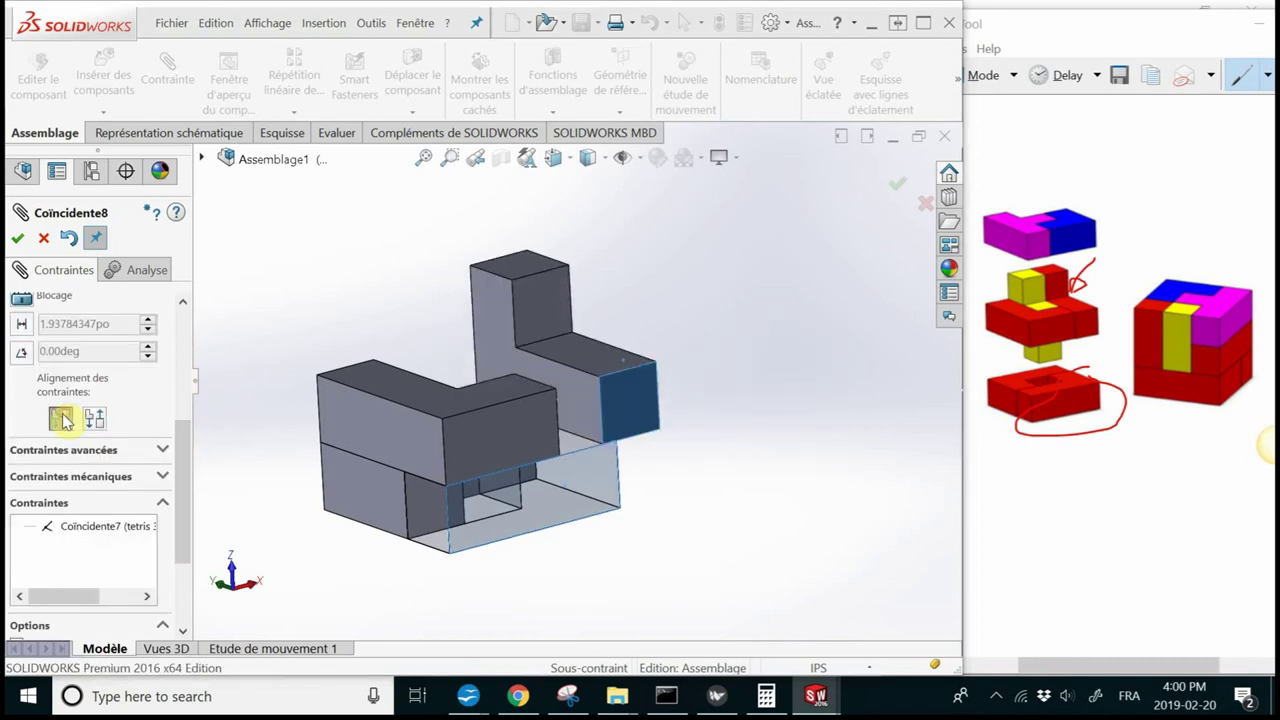
{"action": "middle_click_drag", "start_coordinate": [543, 374], "coordinate": [500, 377]}
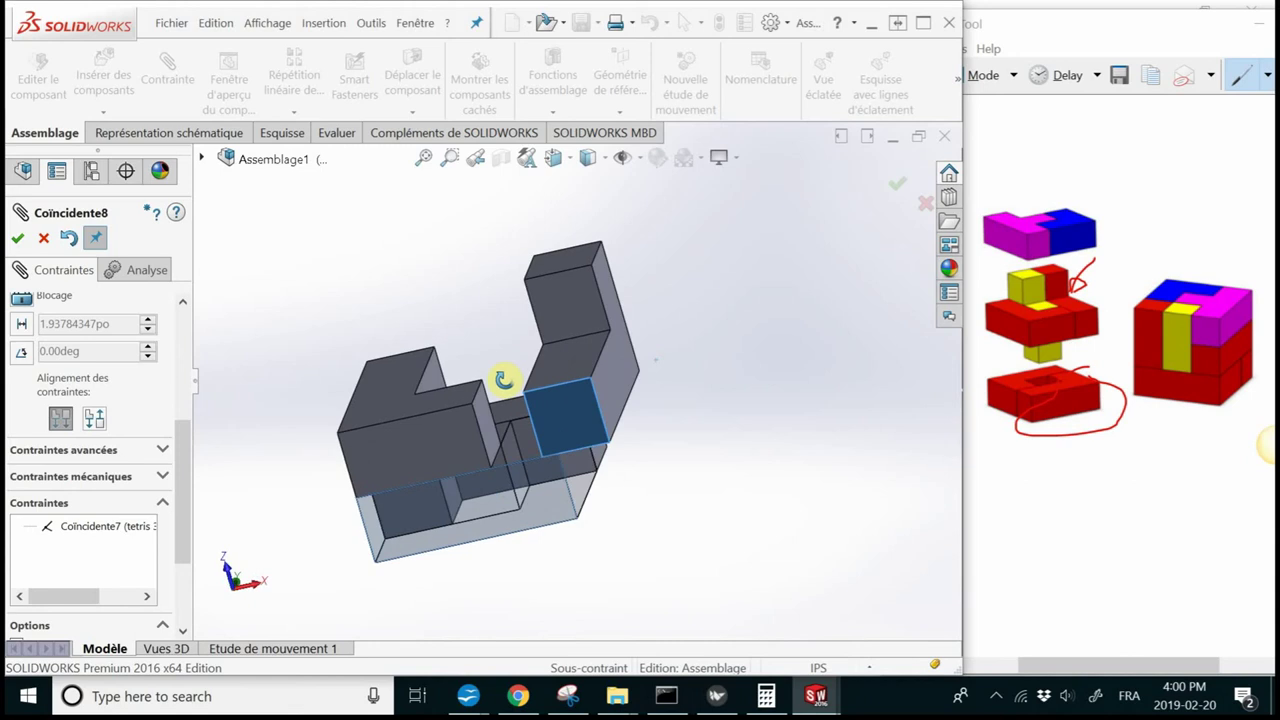
{"action": "left_click", "coordinate": [17, 238]}
Add the third coincident mate, Coïncidente9, seating the fourth block on the upper layer
{"action": "mouse_move", "coordinate": [583, 380]}
{"action": "middle_mouse_down"}
{"action": "mouse_move", "coordinate": [534, 394]}
{"action": "mouse_move", "coordinate": [550, 407]}
{"action": "mouse_move", "coordinate": [480, 440]}
{"action": "middle_mouse_up"}
{"action": "left_click", "coordinate": [550, 407]}
{"action": "scroll", "coordinate": [468, 442], "scroll_direction": "down", "scroll_amount": 2}
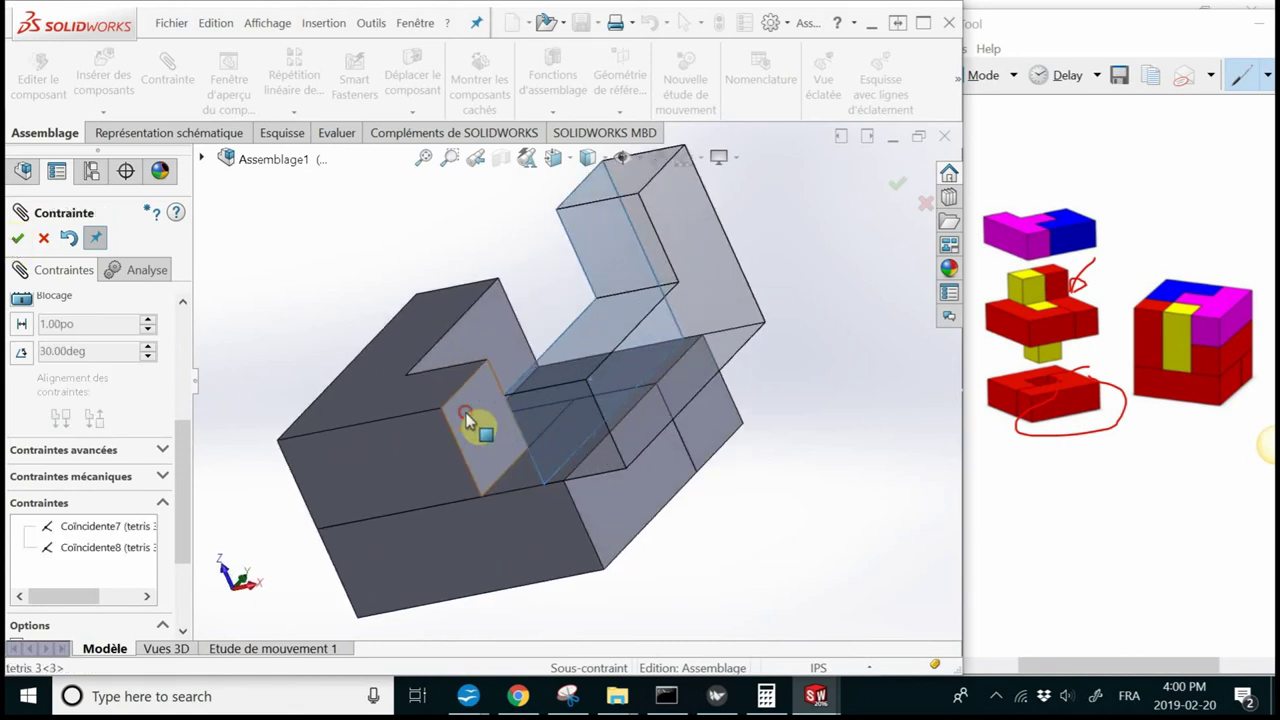
{"action": "left_click", "coordinate": [470, 423]}
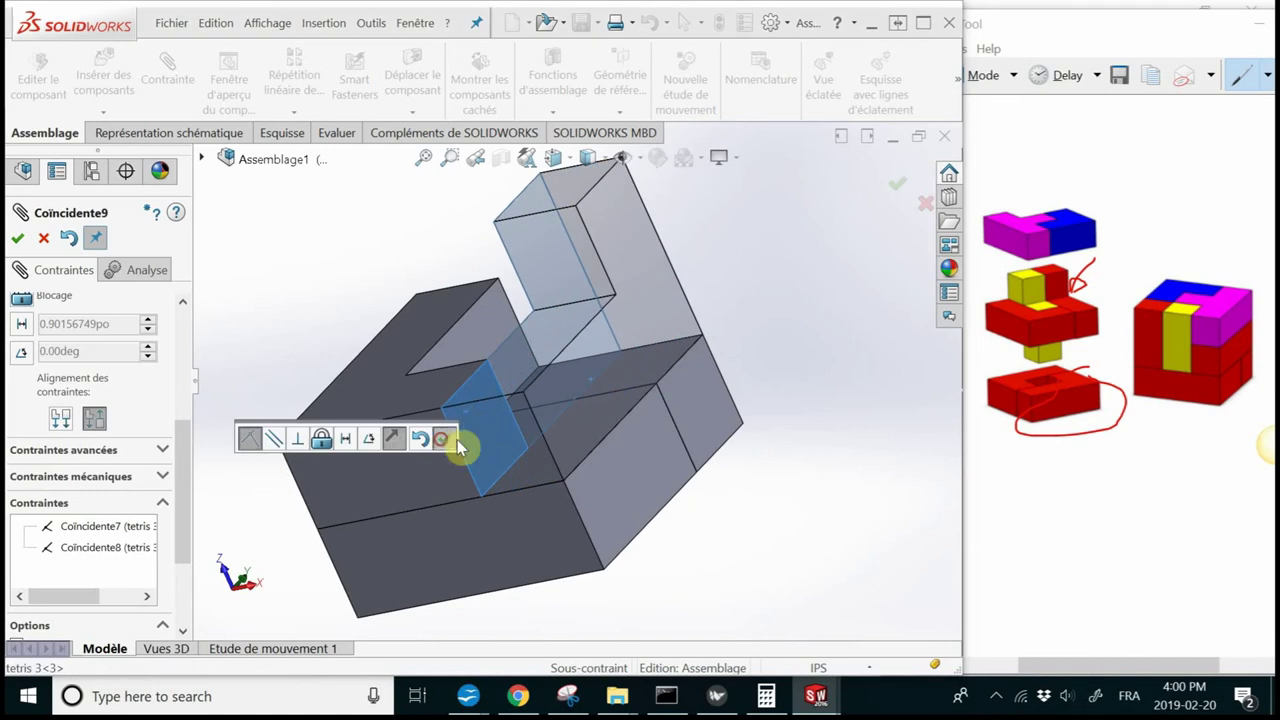
{"action": "left_click", "coordinate": [452, 439]}
{"action": "mouse_move", "coordinate": [780, 480]}
{"action": "middle_mouse_down"}
{"action": "mouse_move", "coordinate": [594, 494]}
{"action": "mouse_move", "coordinate": [663, 490]}
{"action": "mouse_move", "coordinate": [643, 460]}
{"action": "middle_mouse_up"}
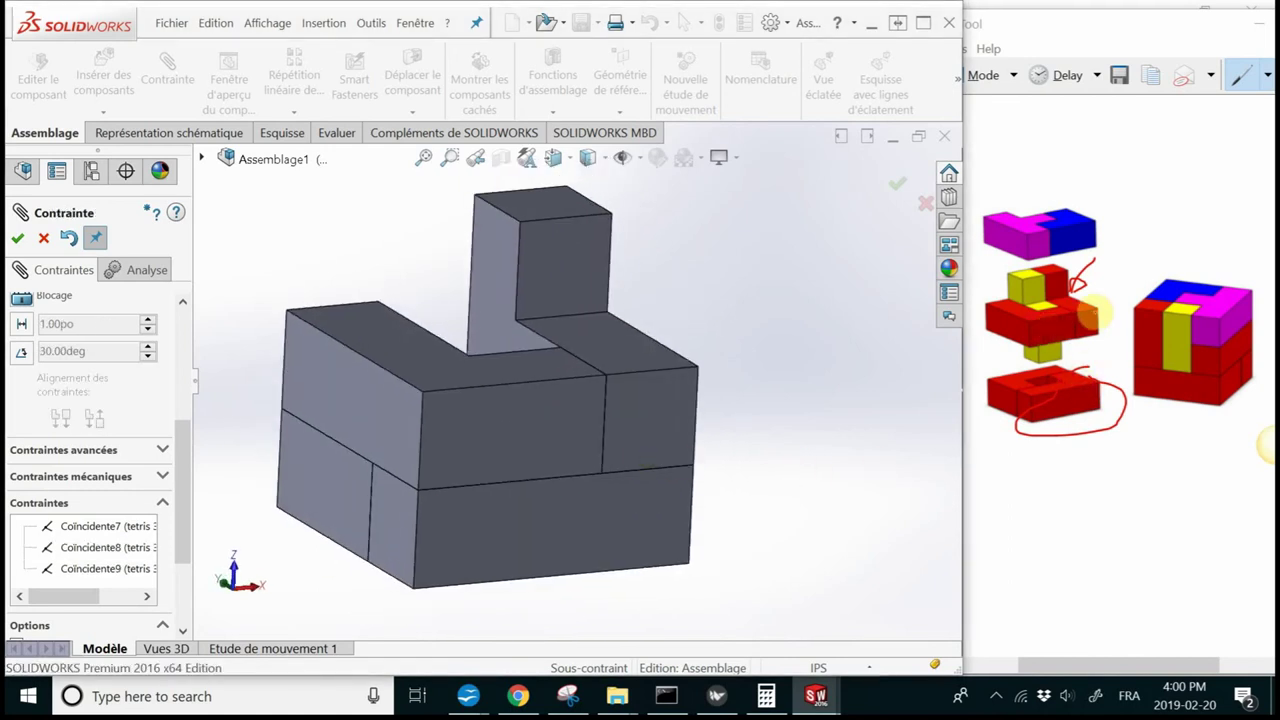
Close the Mate panel and tile the open windows with Fenêtre > Mosaïque horizontale
{"action": "left_click", "coordinate": [17, 241]}
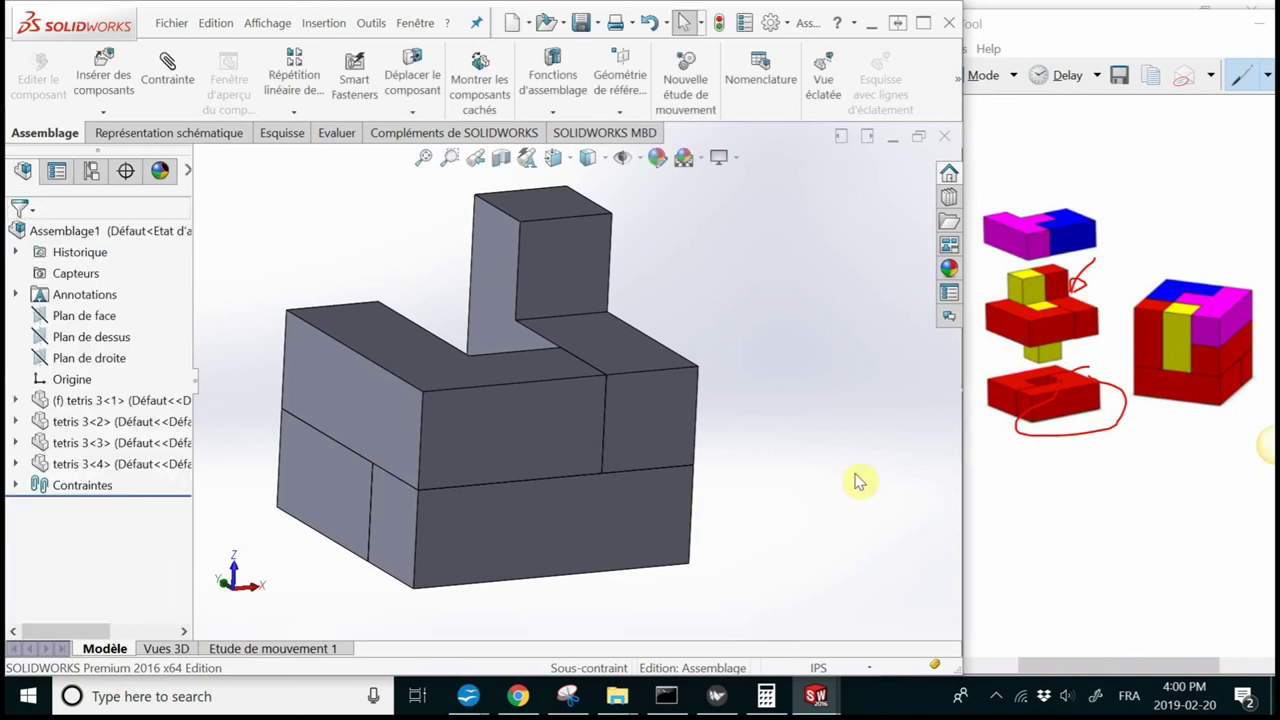
{"action": "left_click", "coordinate": [417, 24]}
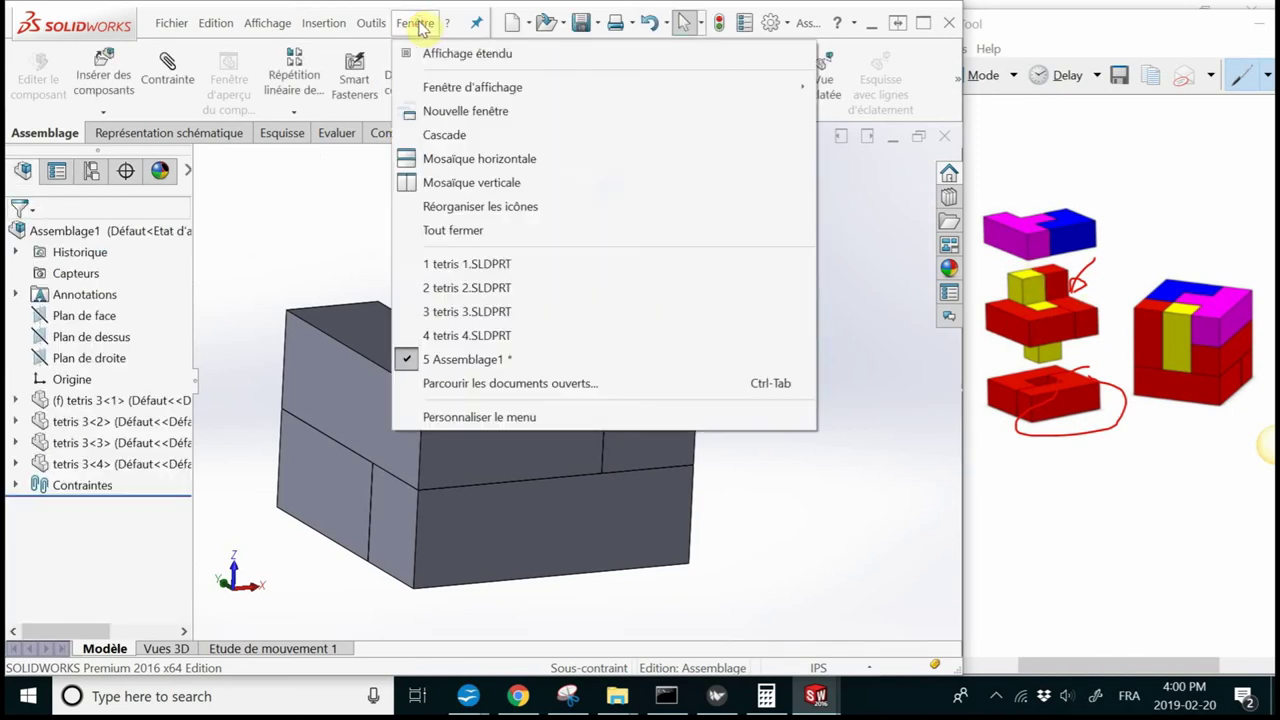
{"action": "left_click", "coordinate": [452, 167]}
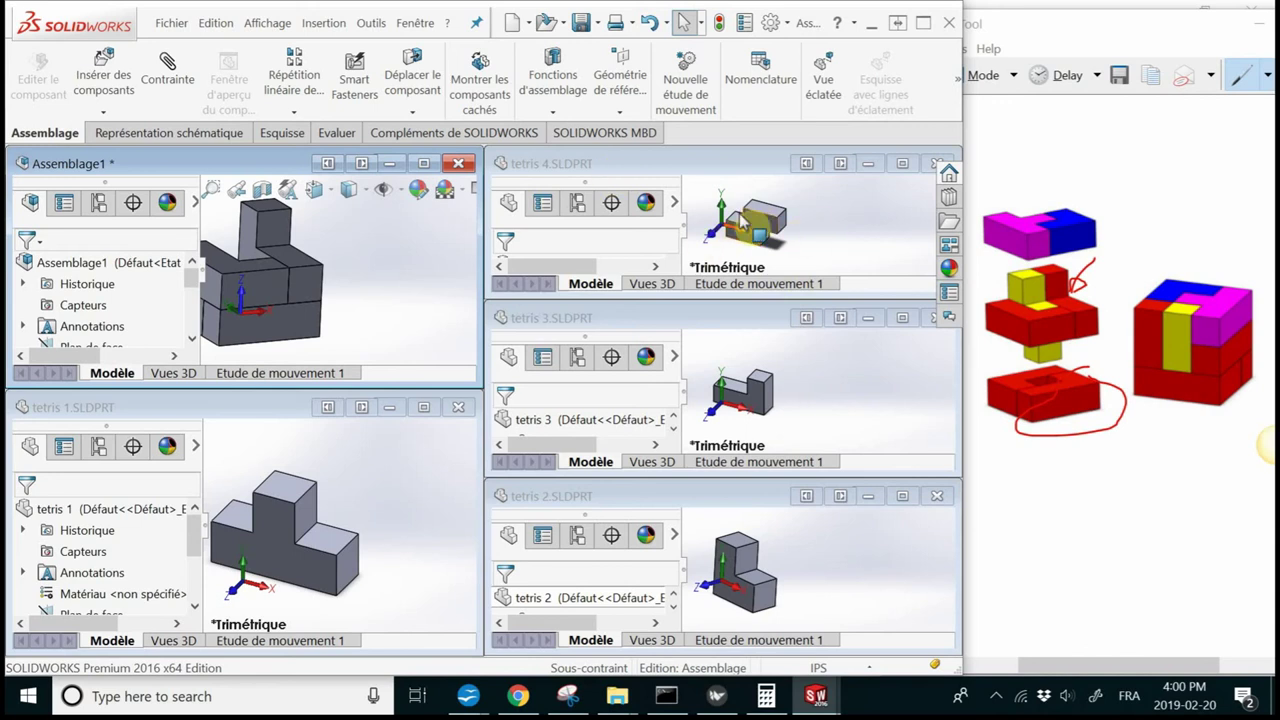
Drag tetris 4 from its window into Assemblage1, then maximize the assembly window
{"action": "left_click_drag", "start_coordinate": [778, 222], "coordinate": [787, 228]}
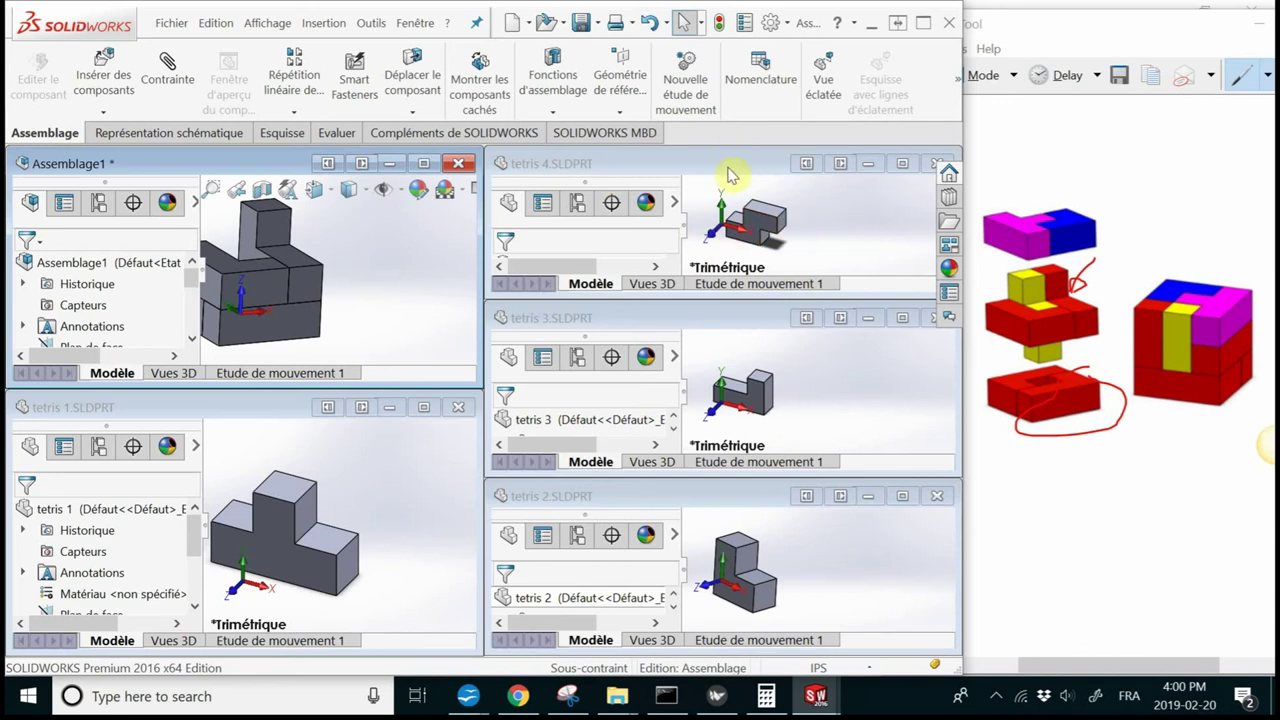
{"action": "left_click", "coordinate": [758, 246]}
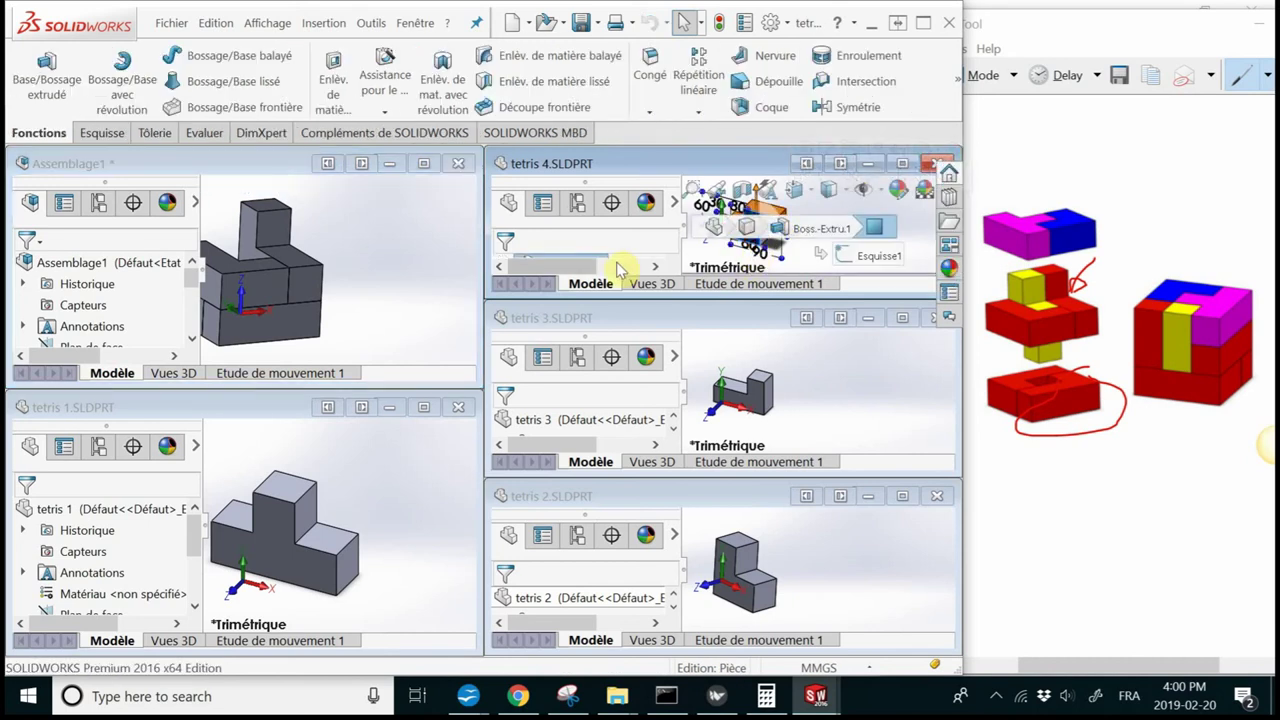
{"action": "mouse_move", "coordinate": [758, 250]}
{"action": "middle_mouse_down"}
{"action": "mouse_move", "coordinate": [785, 257]}
{"action": "mouse_move", "coordinate": [793, 229]}
{"action": "middle_mouse_up"}
{"action": "left_click_drag", "start_coordinate": [793, 229], "coordinate": [390, 280]}
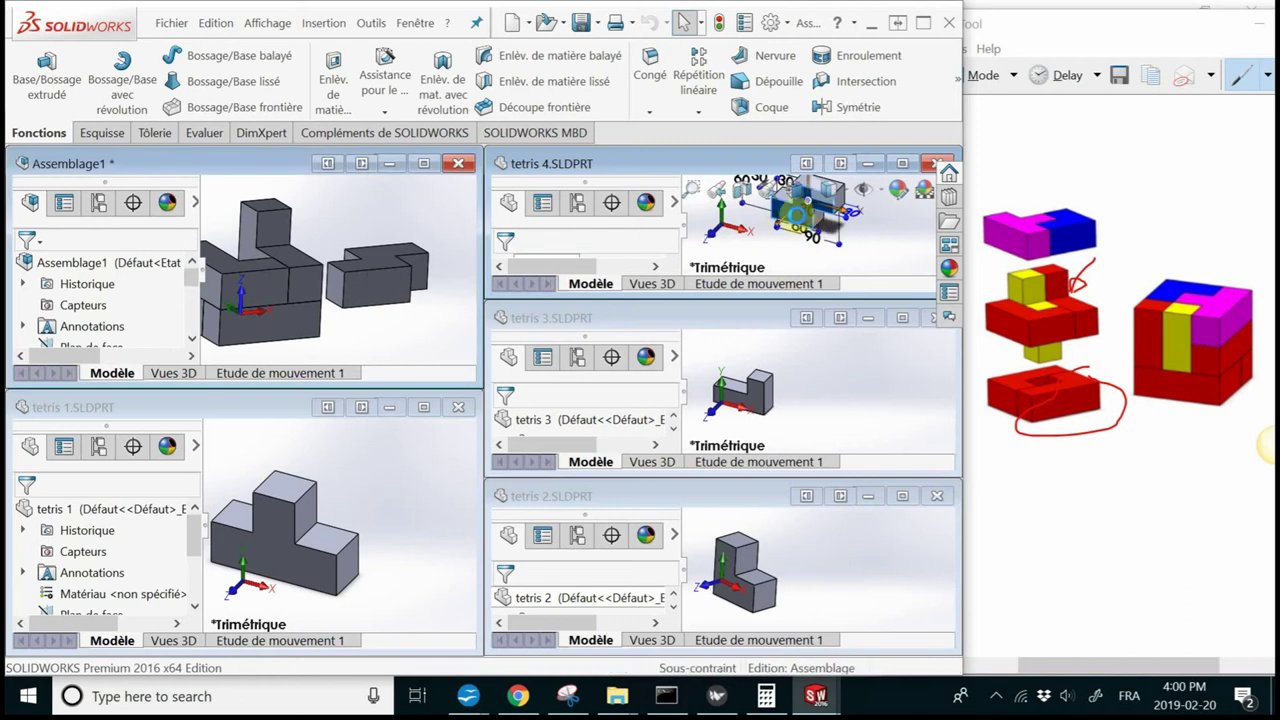
{"action": "left_click", "coordinate": [275, 270]}
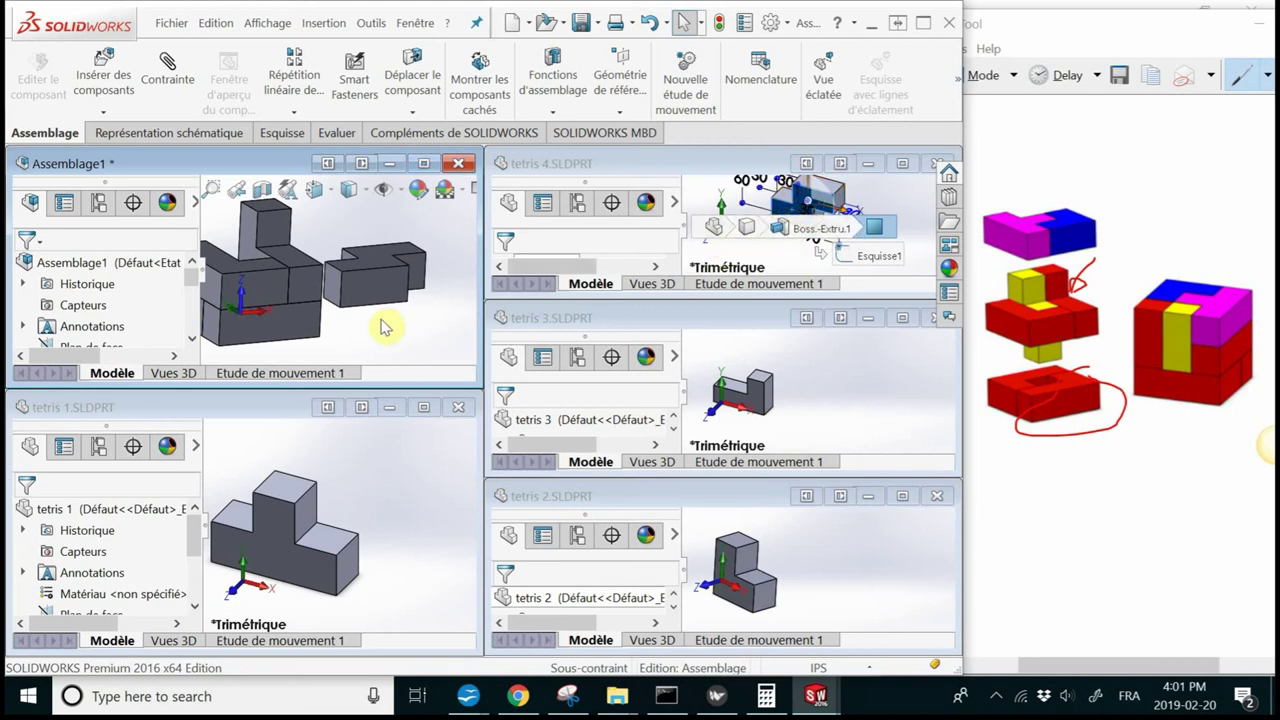
{"action": "left_click", "coordinate": [425, 164]}
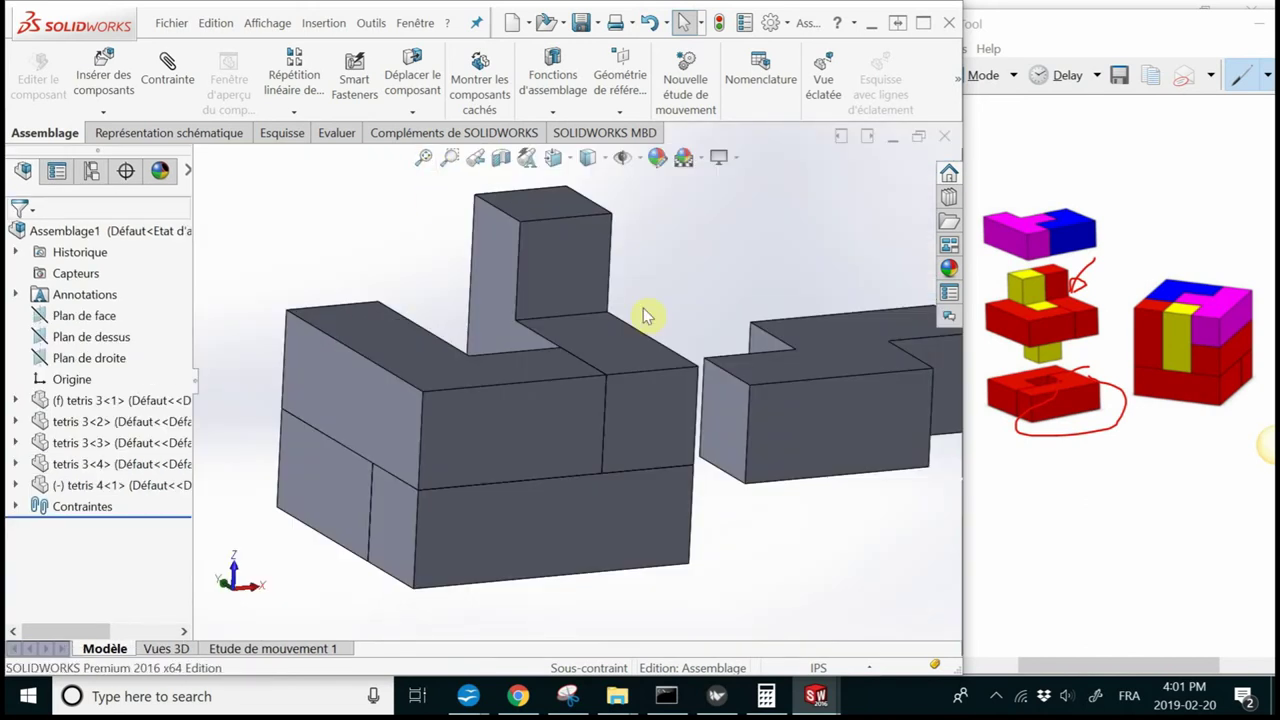
Add a coincident mate between a tetris 4 face and the stacked block, flipping alignment
{"action": "mouse_move", "coordinate": [657, 288]}
{"action": "middle_mouse_down"}
{"action": "mouse_move", "coordinate": [654, 320]}
{"action": "mouse_move", "coordinate": [646, 274]}
{"action": "mouse_move", "coordinate": [677, 257]}
{"action": "mouse_move", "coordinate": [652, 313]}
{"action": "mouse_move", "coordinate": [652, 286]}
{"action": "middle_mouse_up"}
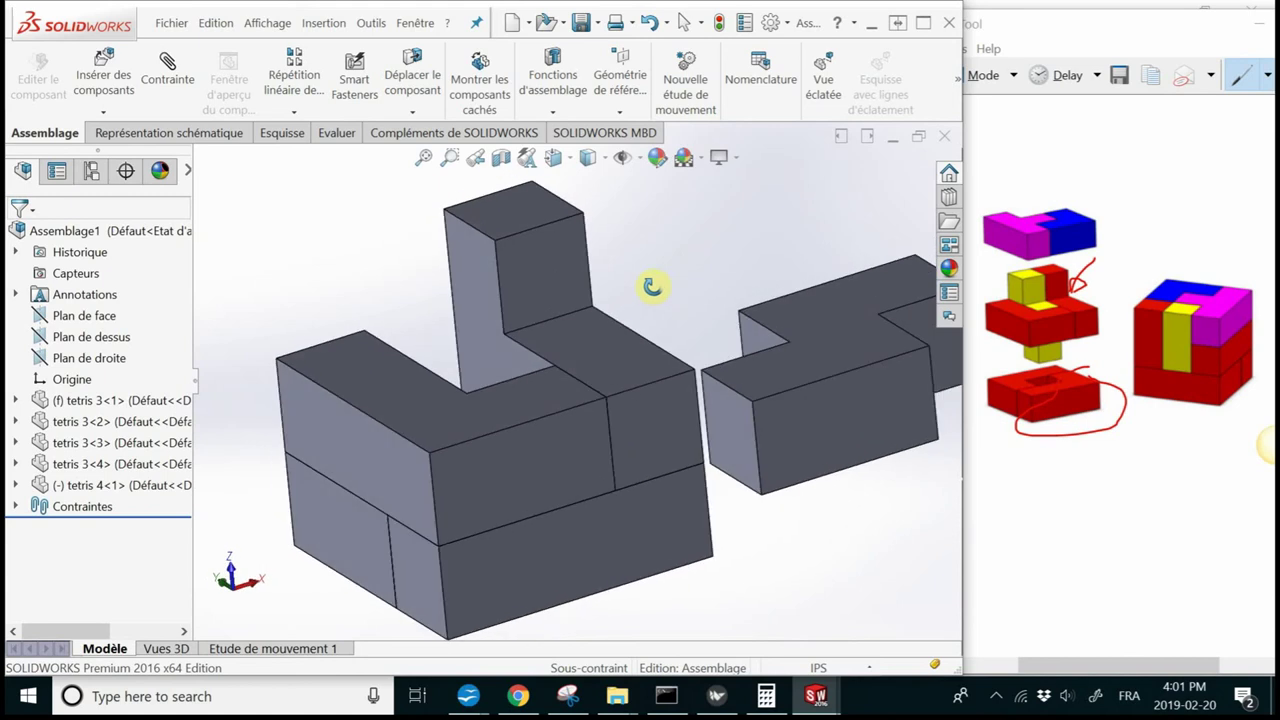
{"action": "scroll", "coordinate": [660, 314], "scroll_direction": "up", "scroll_amount": 1}
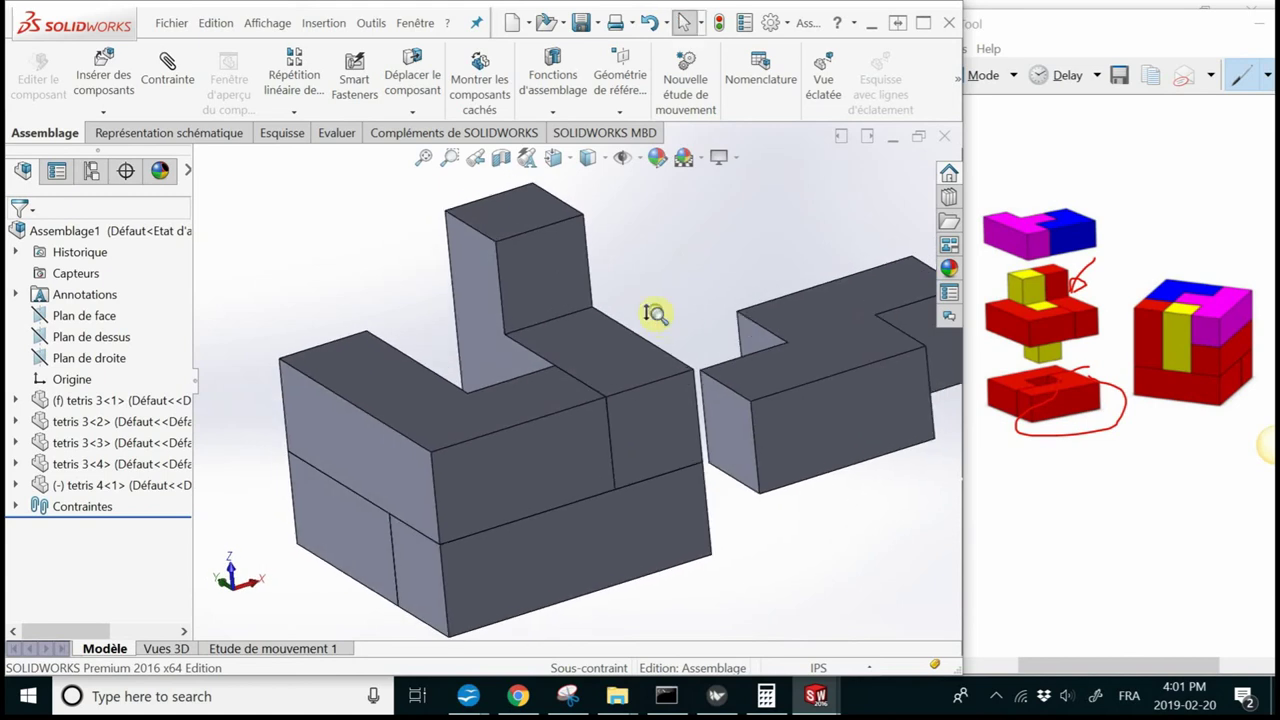
{"action": "scroll", "coordinate": [655, 313], "scroll_direction": "up", "scroll_amount": 1}
{"action": "scroll", "coordinate": [686, 334], "scroll_direction": "up", "scroll_amount": 1}
{"action": "scroll", "coordinate": [663, 349], "scroll_direction": "up", "scroll_amount": 1}
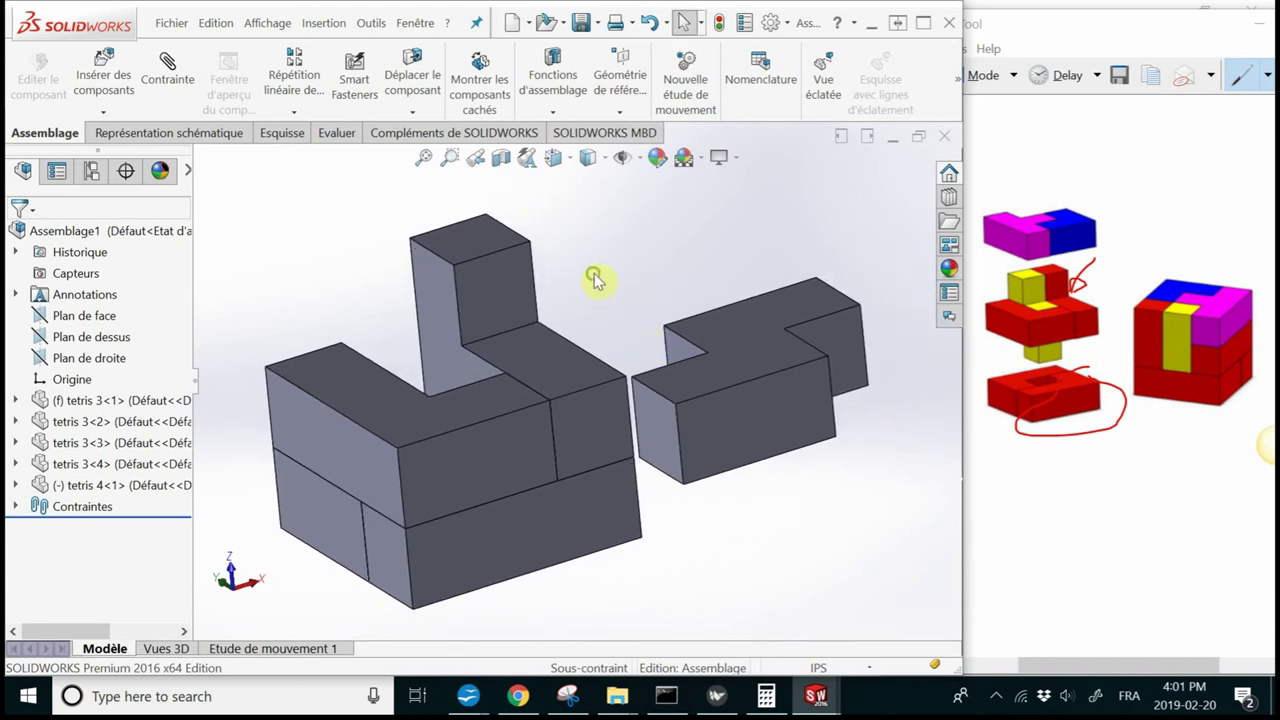
{"action": "mouse_move", "coordinate": [594, 280]}
{"action": "middle_mouse_down"}
{"action": "mouse_move", "coordinate": [617, 263]}
{"action": "mouse_move", "coordinate": [607, 269]}
{"action": "middle_mouse_up"}
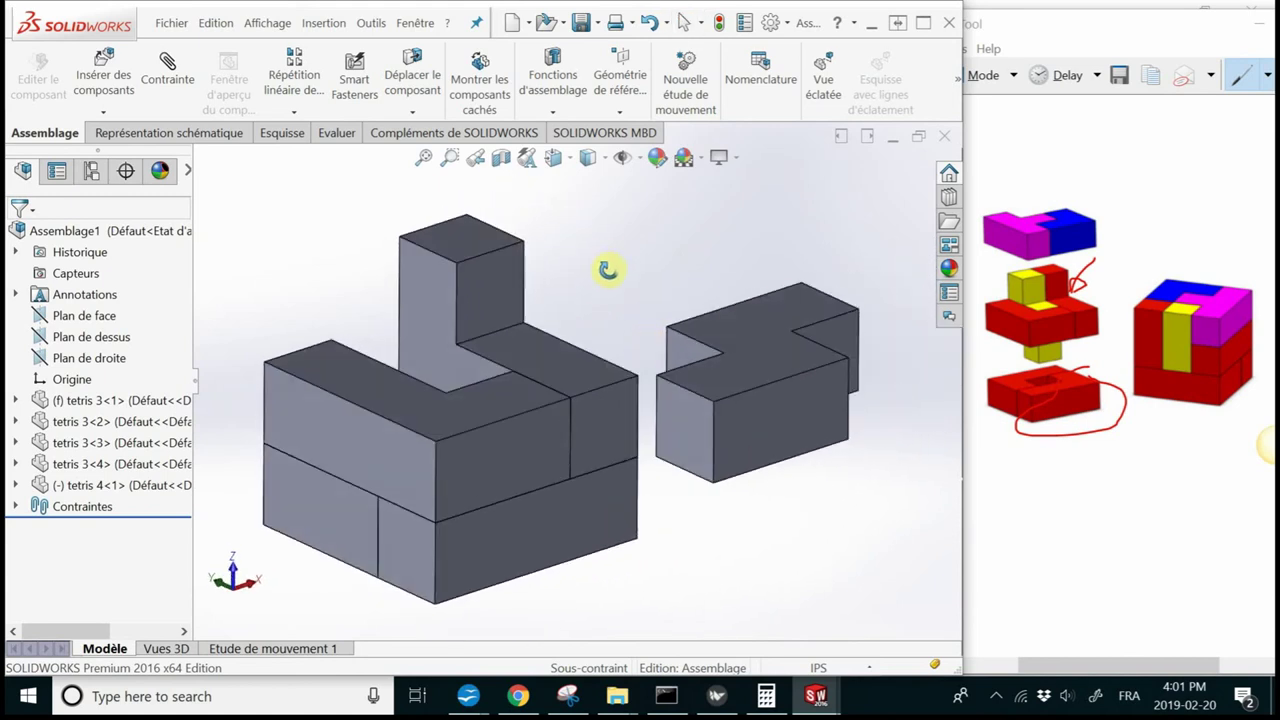
{"action": "left_click", "coordinate": [175, 82]}
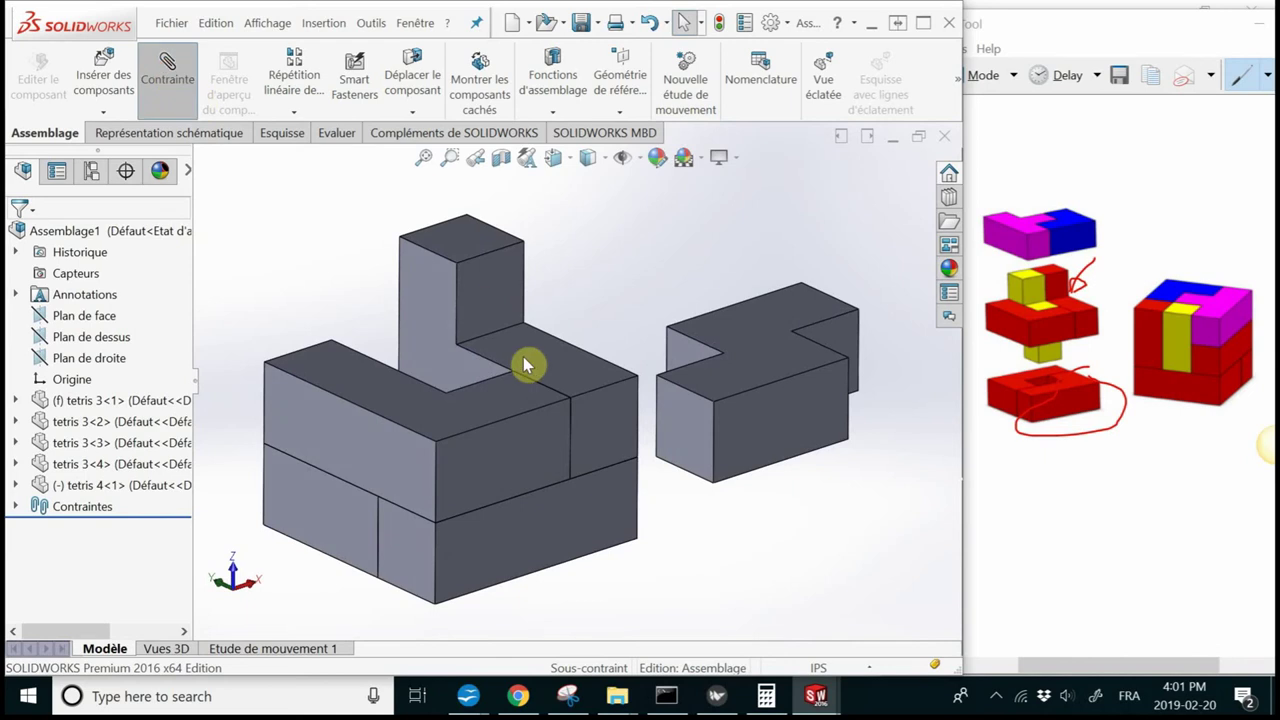
{"action": "left_click", "coordinate": [684, 350]}
{"action": "mouse_move", "coordinate": [614, 329]}
{"action": "middle_mouse_down"}
{"action": "mouse_move", "coordinate": [594, 320]}
{"action": "mouse_move", "coordinate": [586, 383]}
{"action": "mouse_move", "coordinate": [493, 398]}
{"action": "middle_mouse_up"}
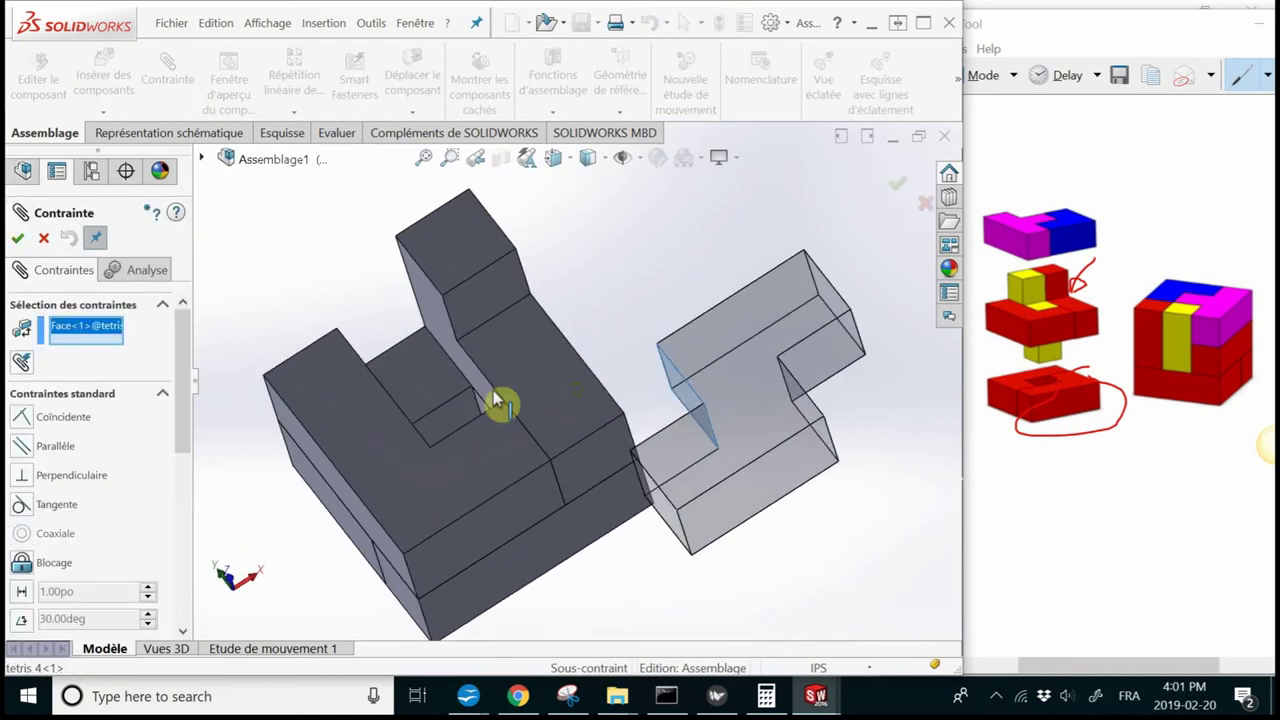
{"action": "scroll", "coordinate": [493, 398], "scroll_direction": "down", "scroll_amount": 5}
{"action": "left_click", "coordinate": [408, 374]}
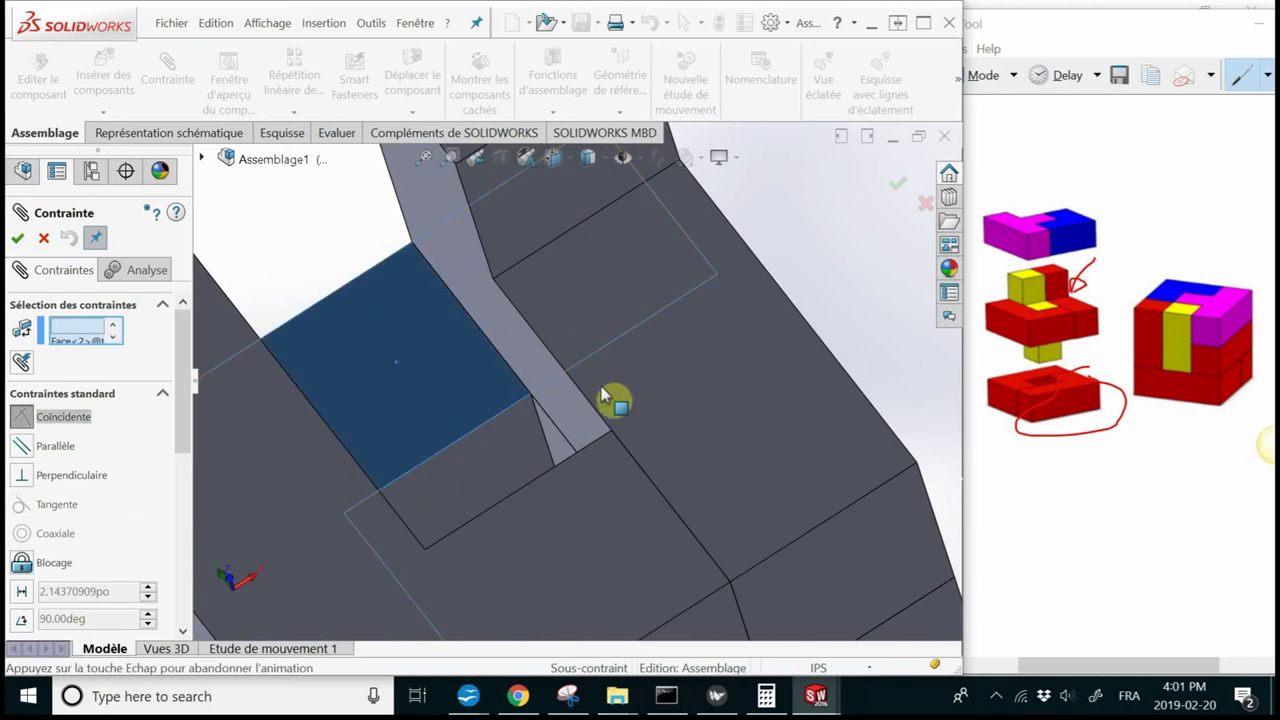
{"action": "scroll", "coordinate": [634, 400], "scroll_direction": "up", "scroll_amount": 3}
{"action": "scroll", "coordinate": [634, 400], "scroll_direction": "up", "scroll_amount": 3}
{"action": "mouse_move", "coordinate": [709, 334]}
{"action": "middle_mouse_down"}
{"action": "mouse_move", "coordinate": [738, 272]}
{"action": "mouse_move", "coordinate": [749, 206]}
{"action": "mouse_move", "coordinate": [737, 209]}
{"action": "middle_mouse_up"}
{"action": "scroll", "coordinate": [868, 458], "scroll_direction": "down", "scroll_amount": 2}
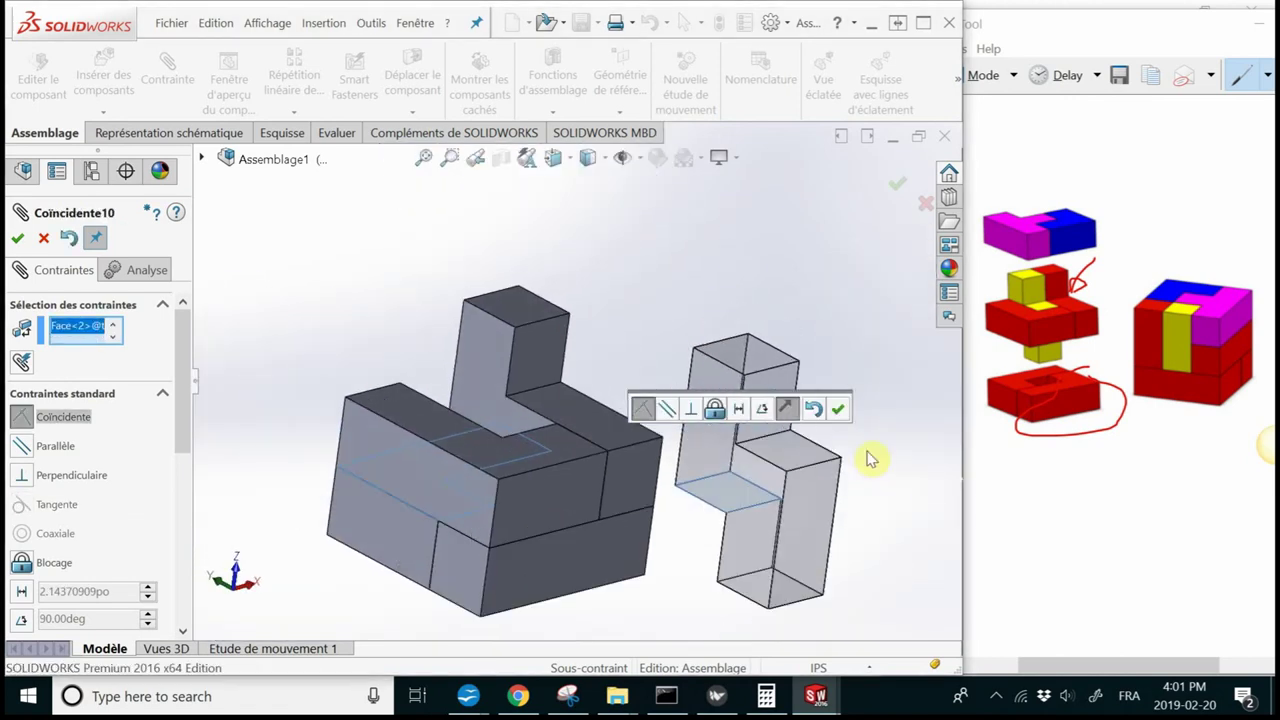
{"action": "left_click_drag", "start_coordinate": [182, 330], "coordinate": [184, 520]}
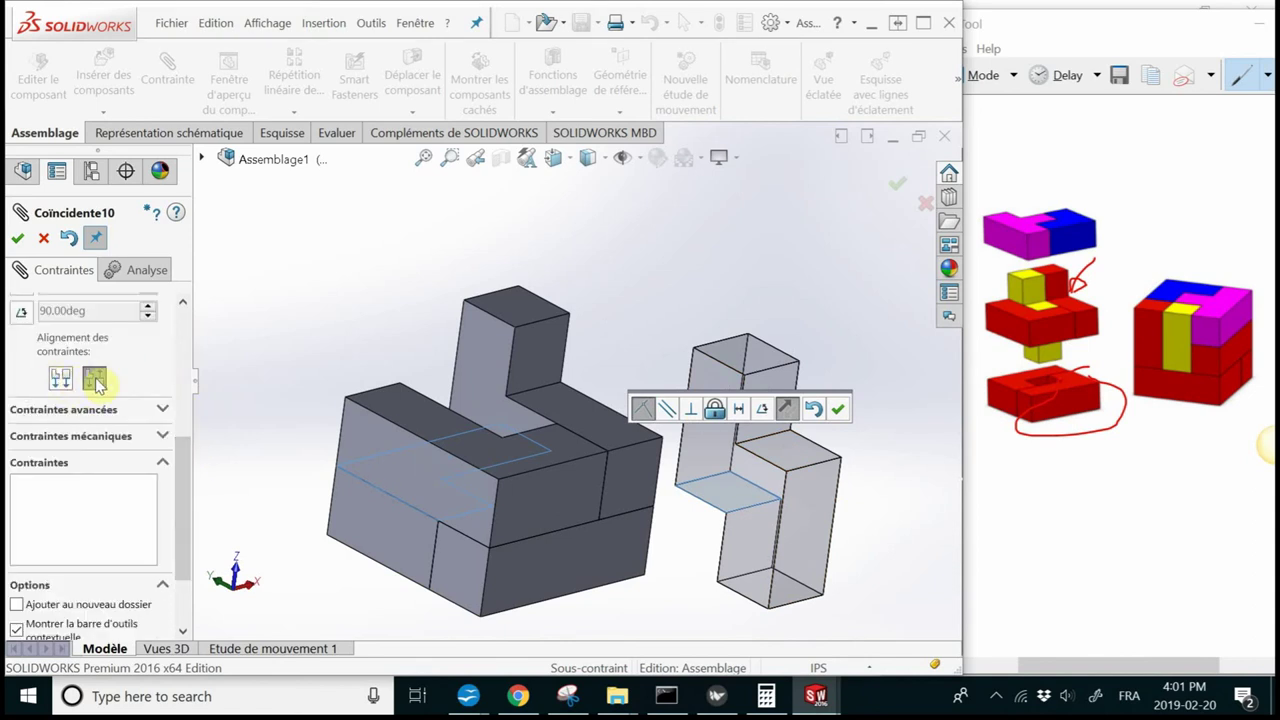
{"action": "left_click", "coordinate": [838, 413]}
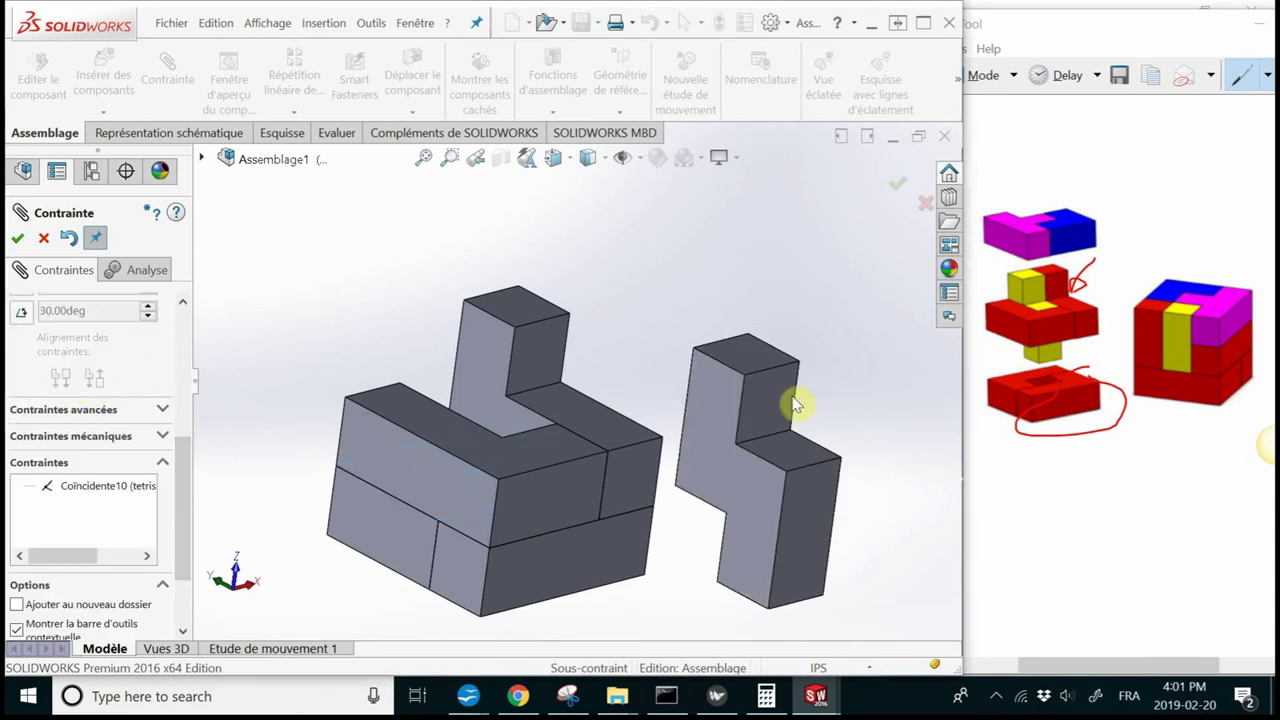
Add a second coincident mate between another pair of faces on the block and tetris 4
{"action": "middle_click_drag", "start_coordinate": [491, 357], "coordinate": [453, 341]}
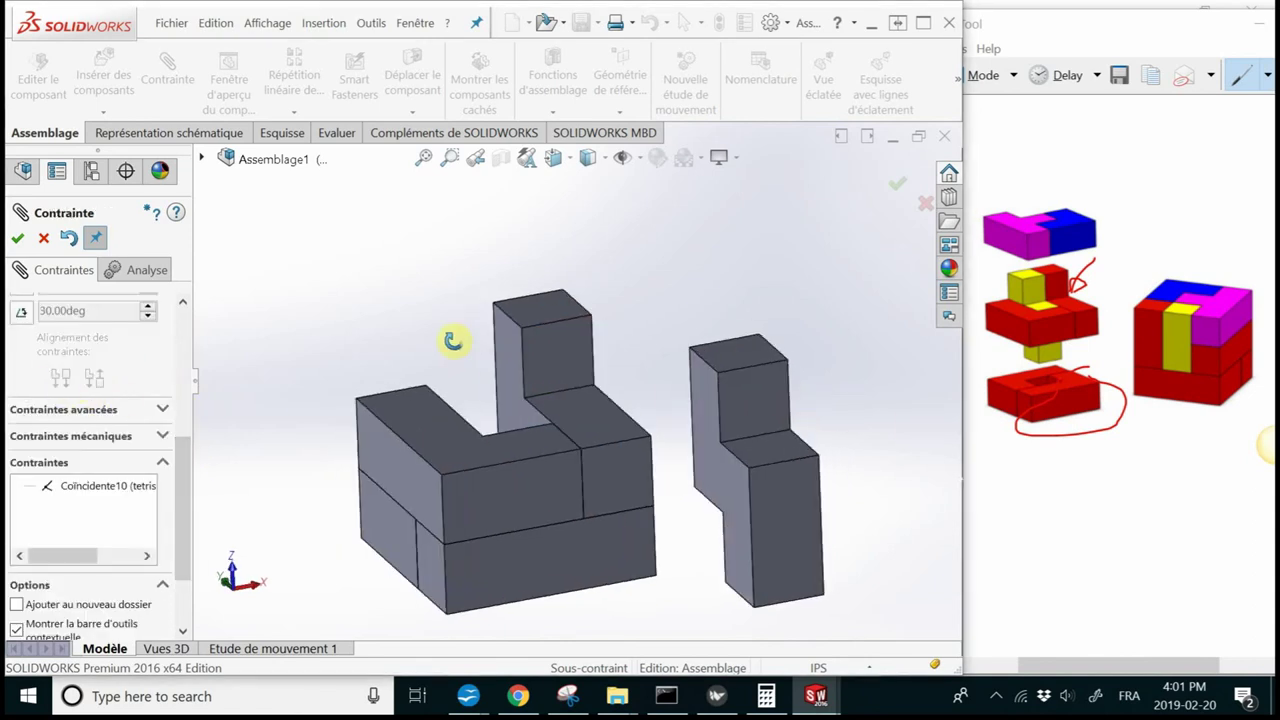
{"action": "left_click", "coordinate": [560, 362]}
{"action": "left_click", "coordinate": [758, 408]}
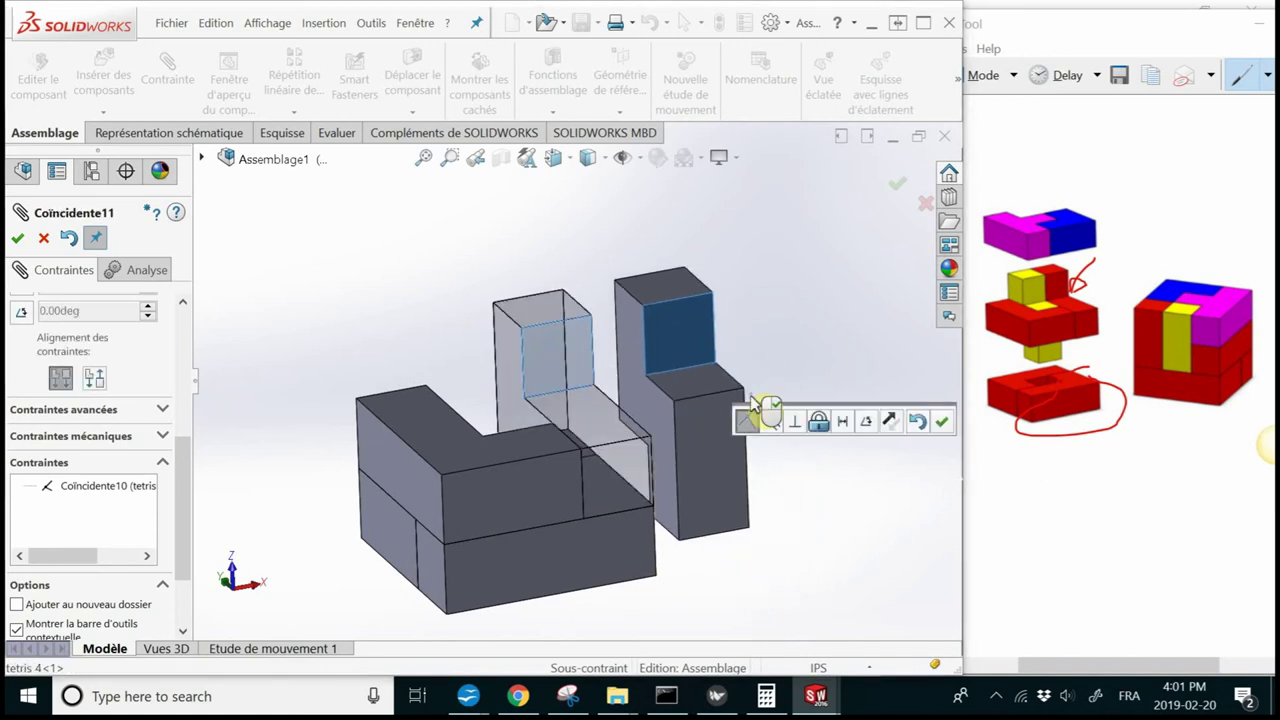
{"action": "left_click", "coordinate": [946, 424]}
Add the third coincident mate to seat tetris 4, then close the Mate panel
{"action": "middle_click_drag", "start_coordinate": [663, 457], "coordinate": [491, 357]}
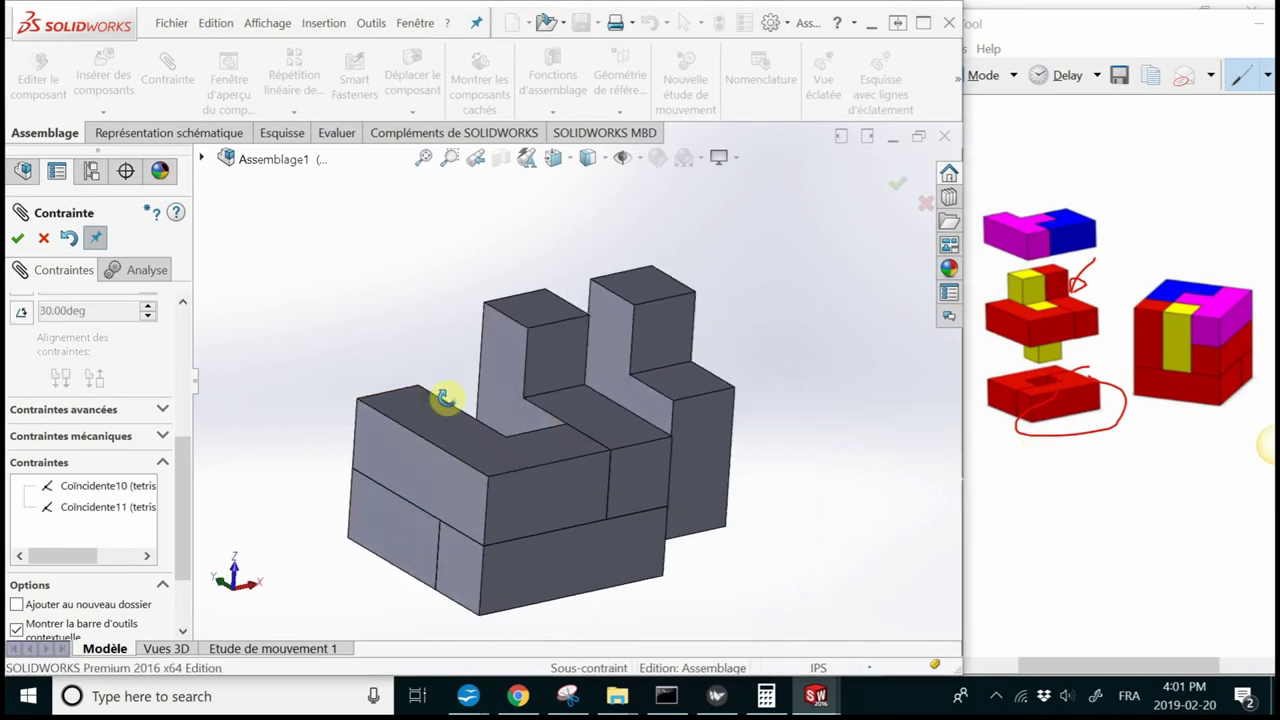
{"action": "left_click", "coordinate": [496, 345]}
{"action": "left_click", "coordinate": [680, 349]}
{"action": "mouse_move", "coordinate": [680, 349]}
{"action": "middle_mouse_down"}
{"action": "mouse_move", "coordinate": [549, 360]}
{"action": "mouse_move", "coordinate": [686, 340]}
{"action": "middle_mouse_up"}
{"action": "left_click", "coordinate": [562, 398]}
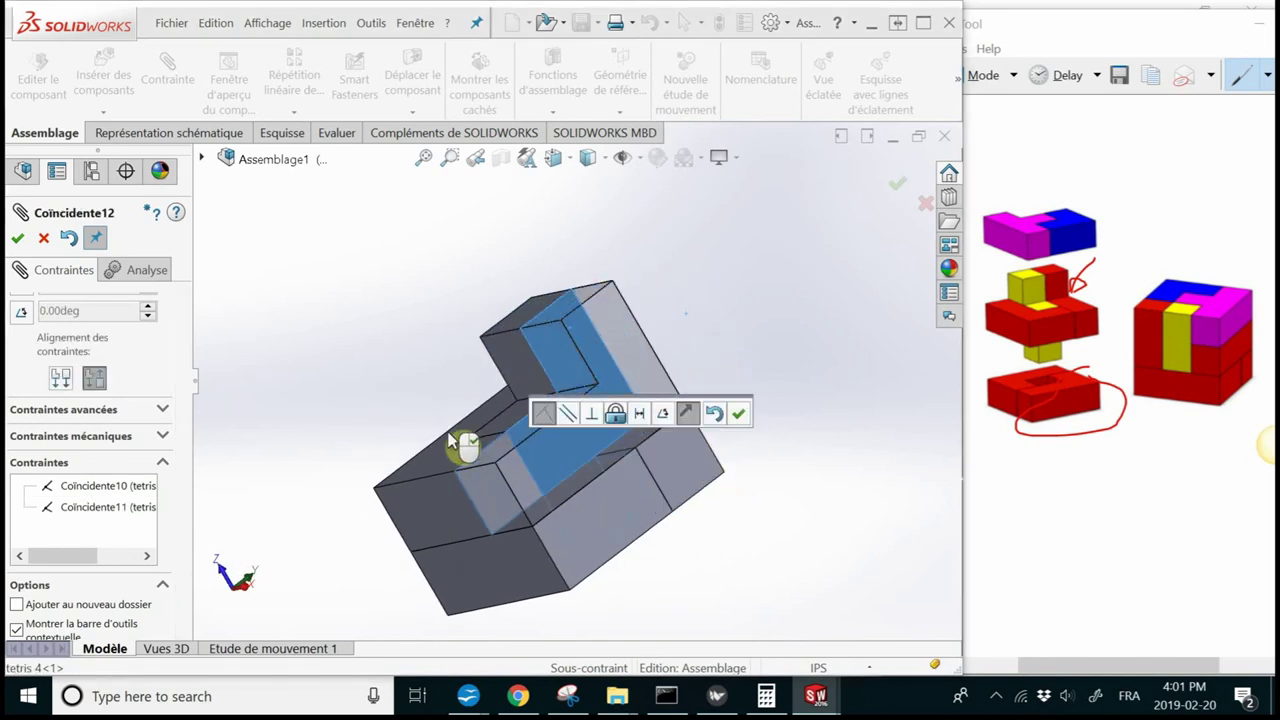
{"action": "left_click", "coordinate": [734, 418]}
{"action": "mouse_move", "coordinate": [749, 543]}
{"action": "middle_mouse_down"}
{"action": "mouse_move", "coordinate": [600, 500]}
{"action": "mouse_move", "coordinate": [696, 446]}
{"action": "middle_mouse_up"}
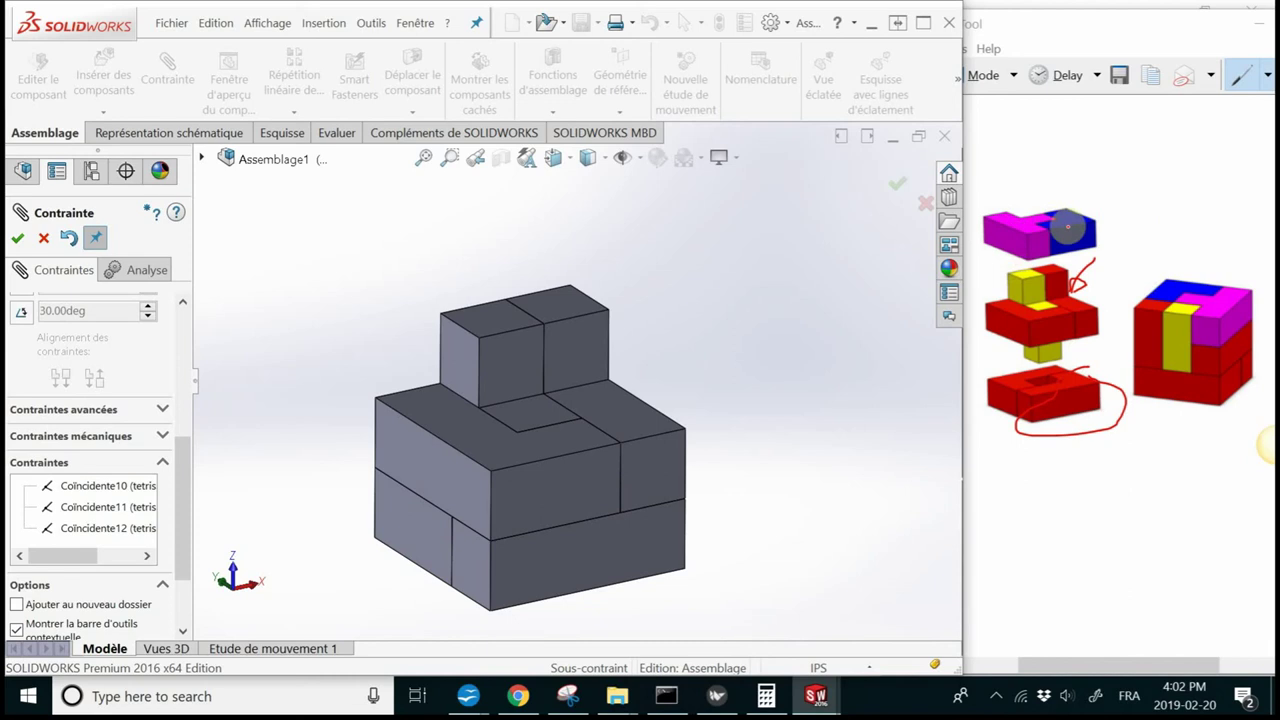
{"action": "left_click", "coordinate": [16, 240]}
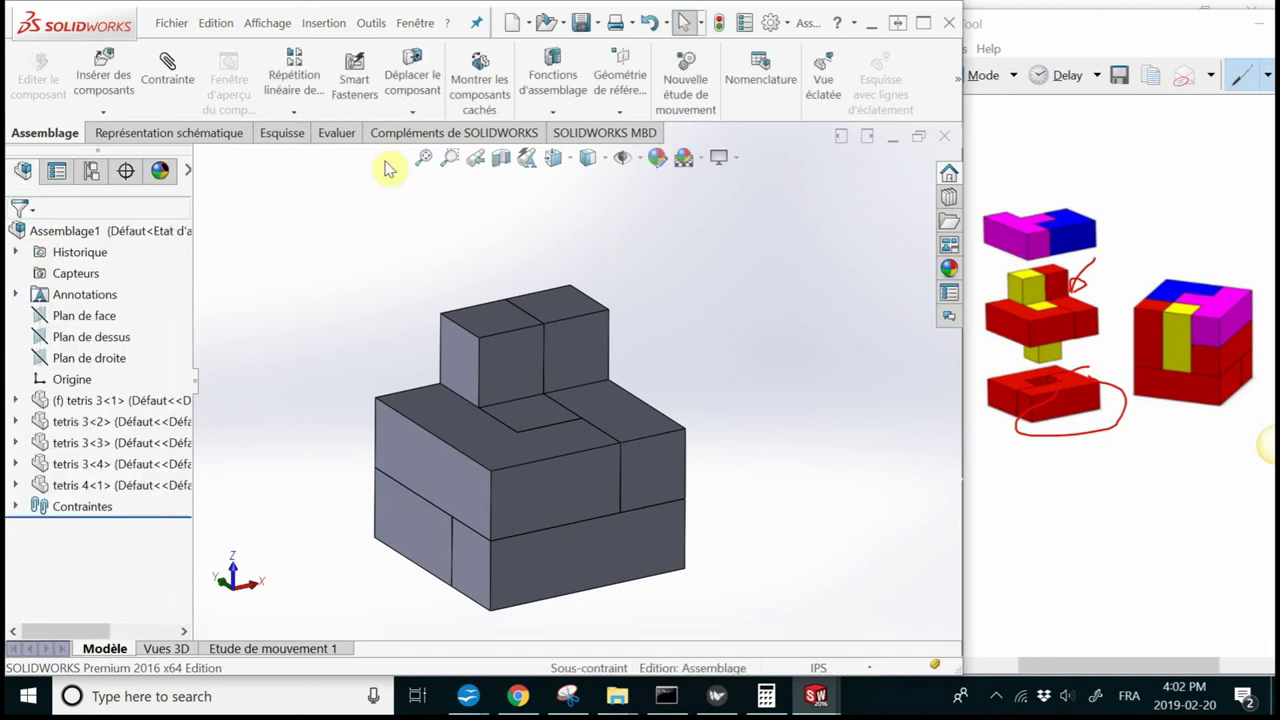
Insert tetris 1 via Insertion > Composant > Pièce/Assemblage existant and place it beside the assembly
{"action": "left_click", "coordinate": [323, 22]}
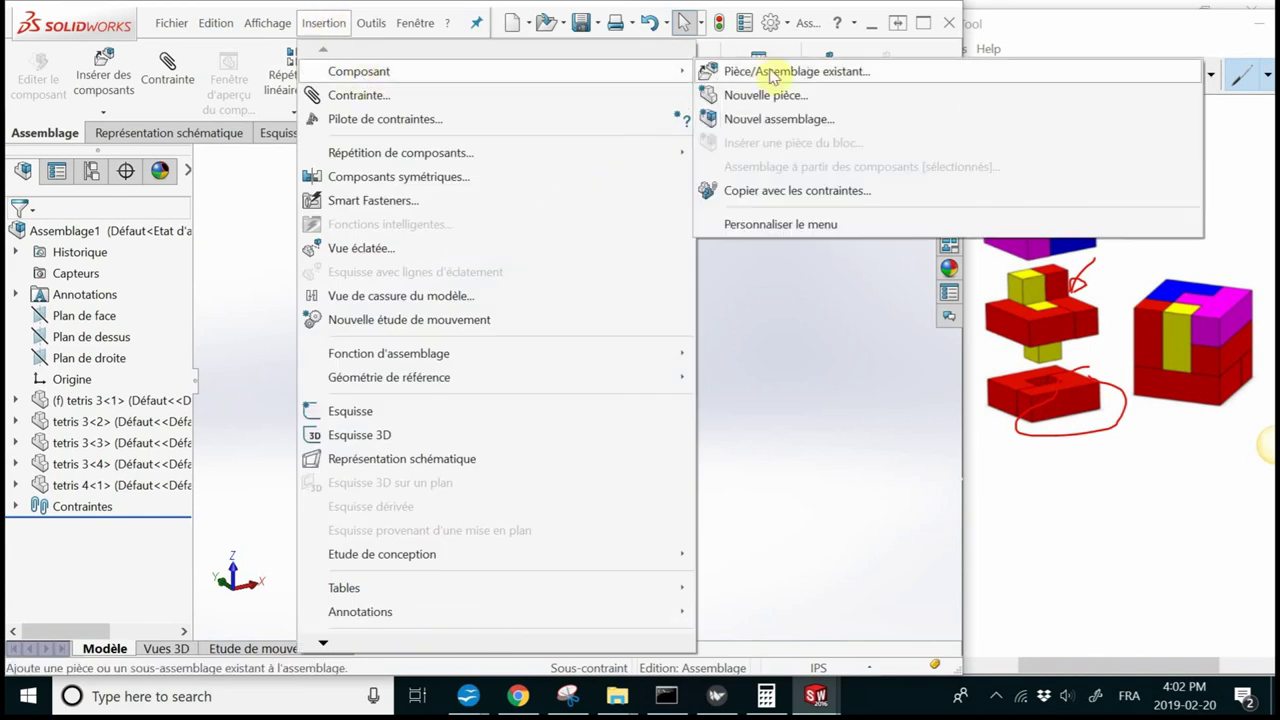
{"action": "left_click", "coordinate": [786, 78]}
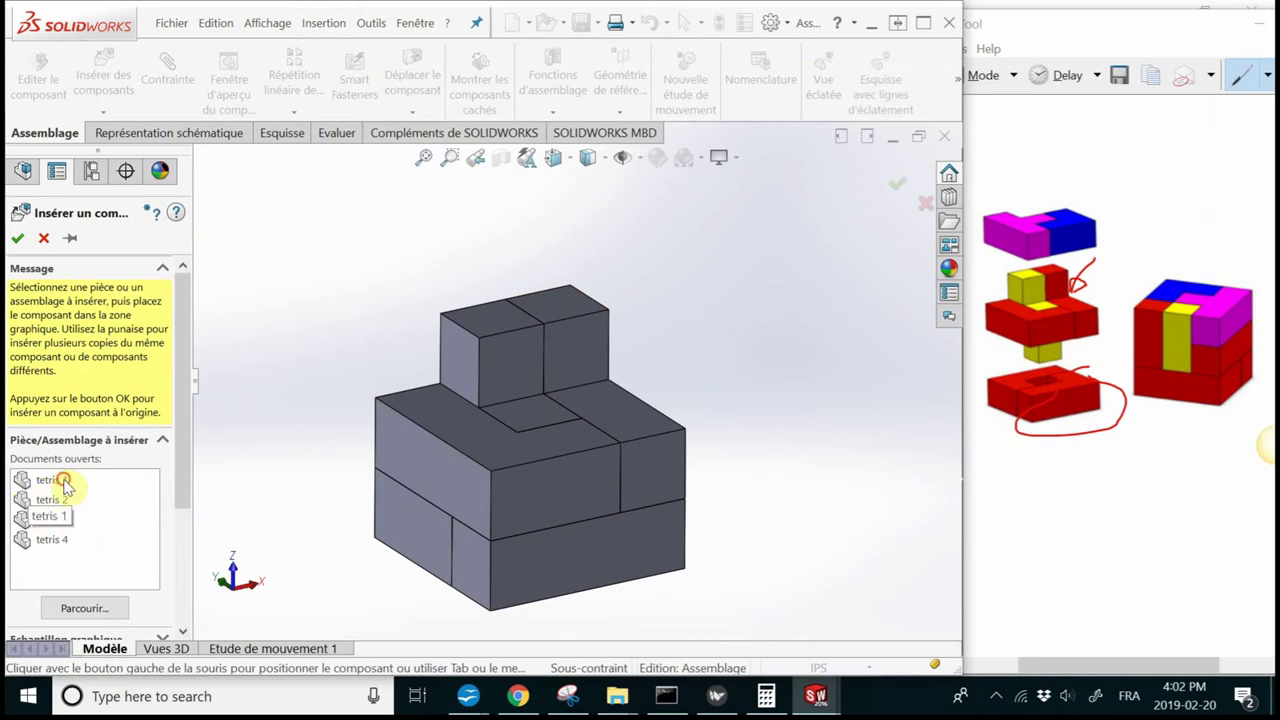
{"action": "left_click", "coordinate": [52, 480]}
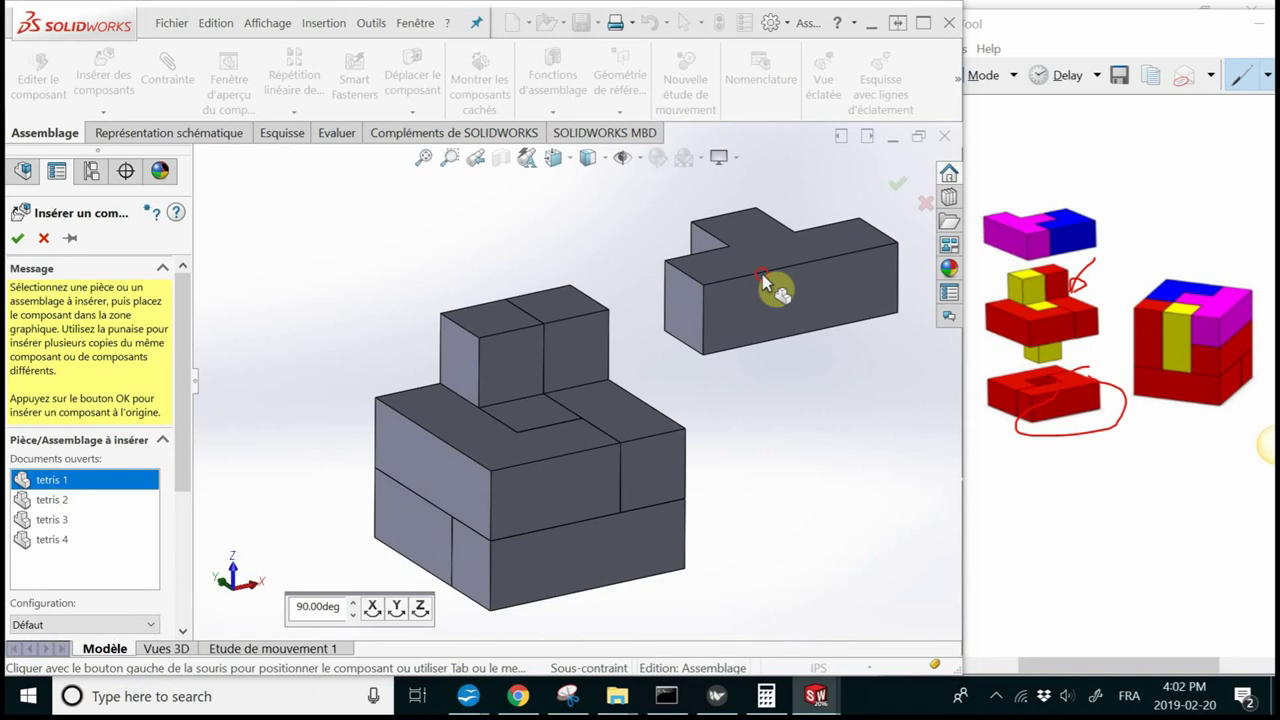
{"action": "left_click", "coordinate": [762, 276]}
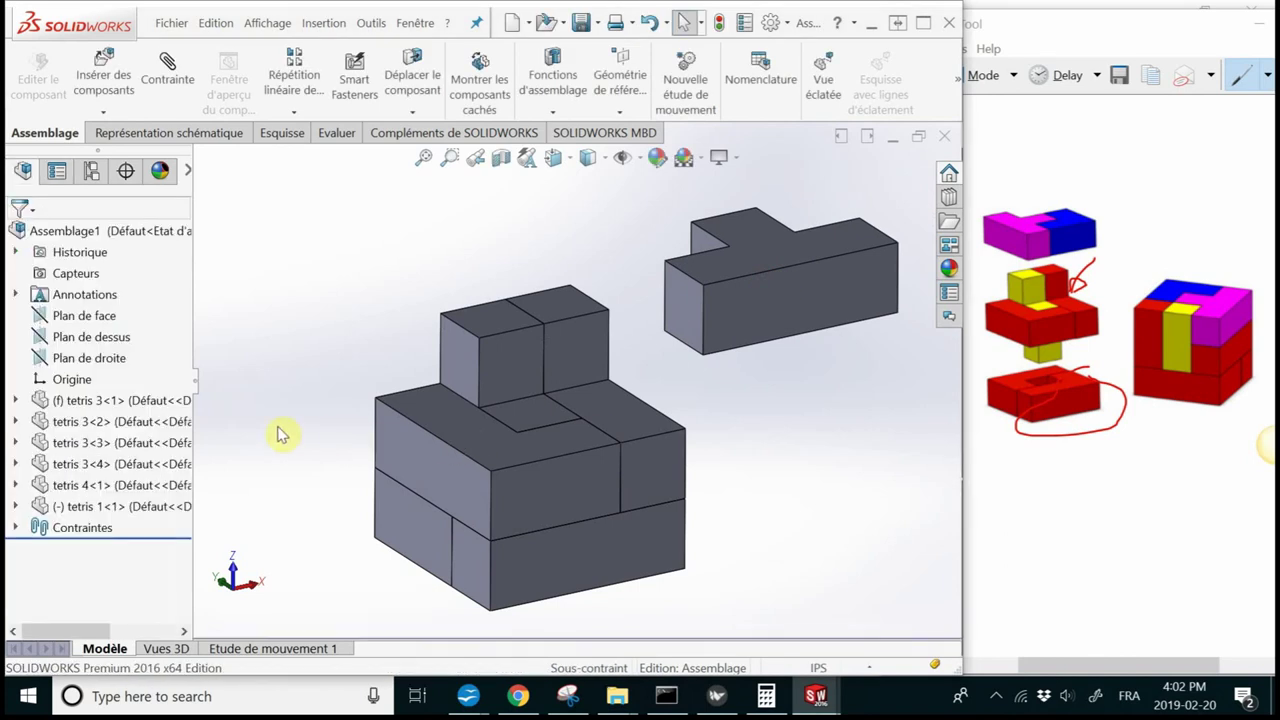
Insert and place tetris 2 the same way, then fit all pieces in view
{"action": "left_click", "coordinate": [319, 28]}
{"action": "mouse_move", "coordinate": [380, 71]}
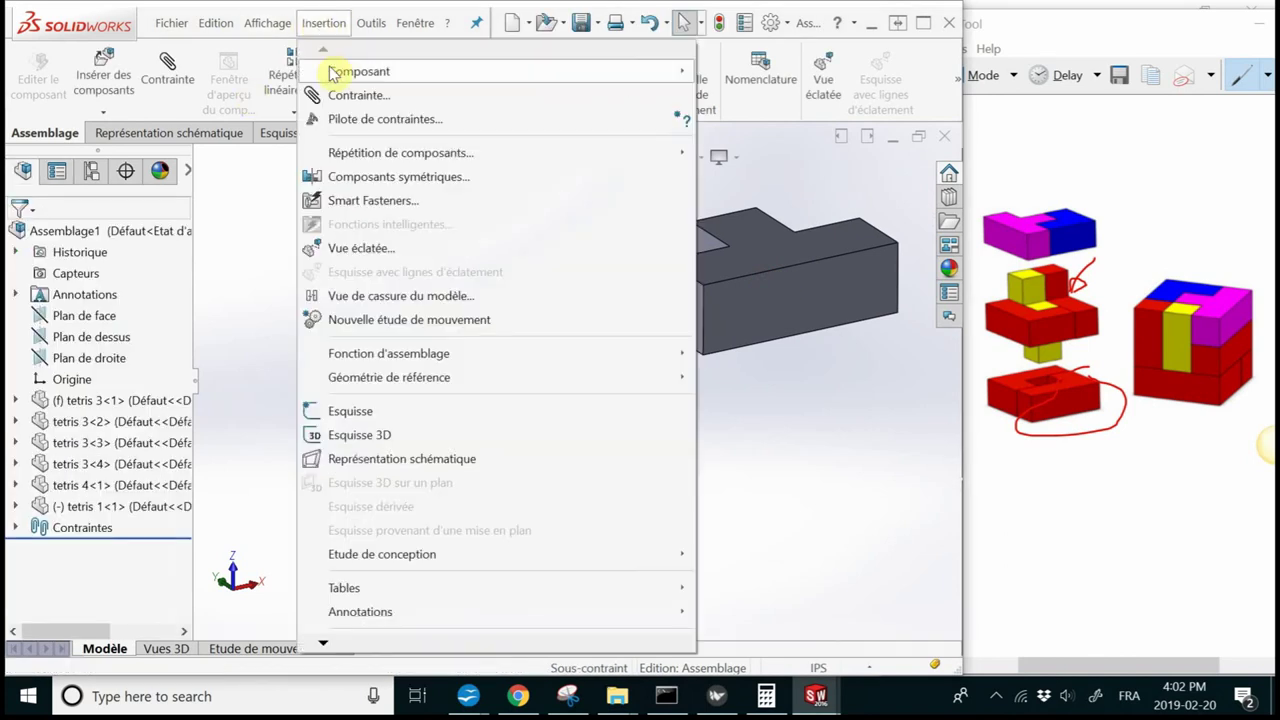
{"action": "left_click", "coordinate": [775, 71]}
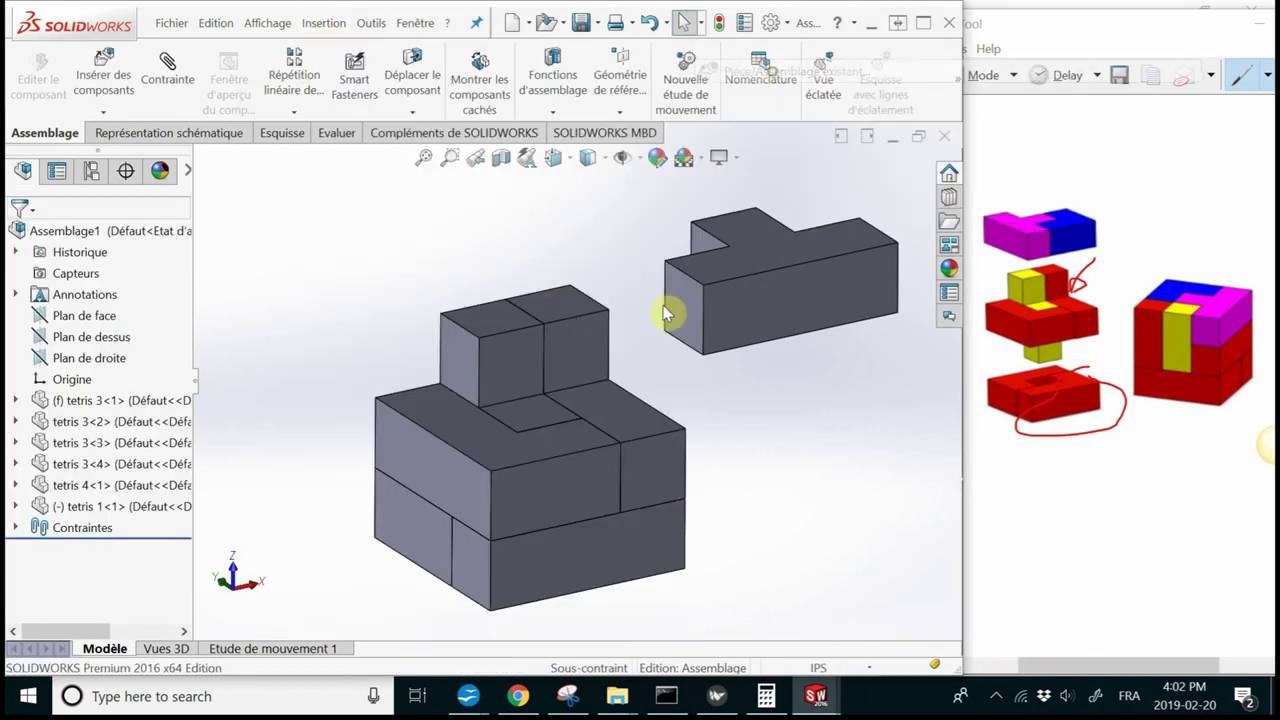
{"action": "left_click", "coordinate": [100, 500]}
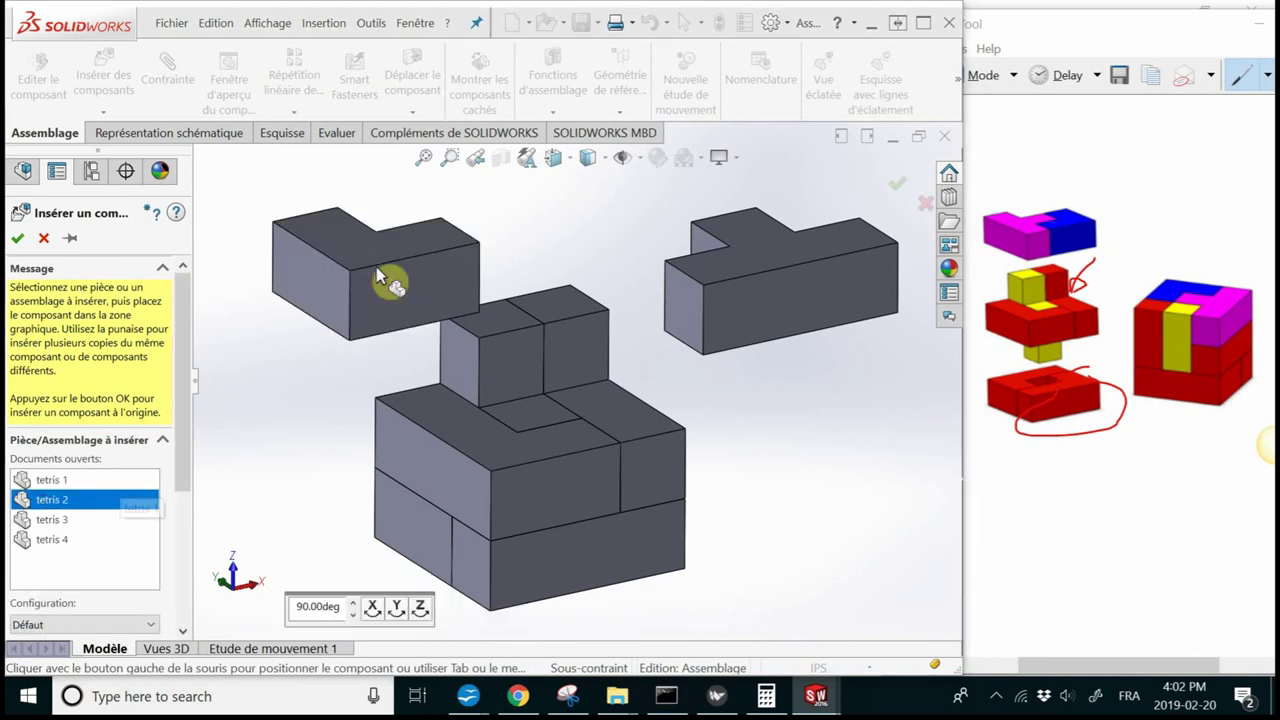
{"action": "left_click", "coordinate": [17, 238]}
{"action": "key", "text": "f"}
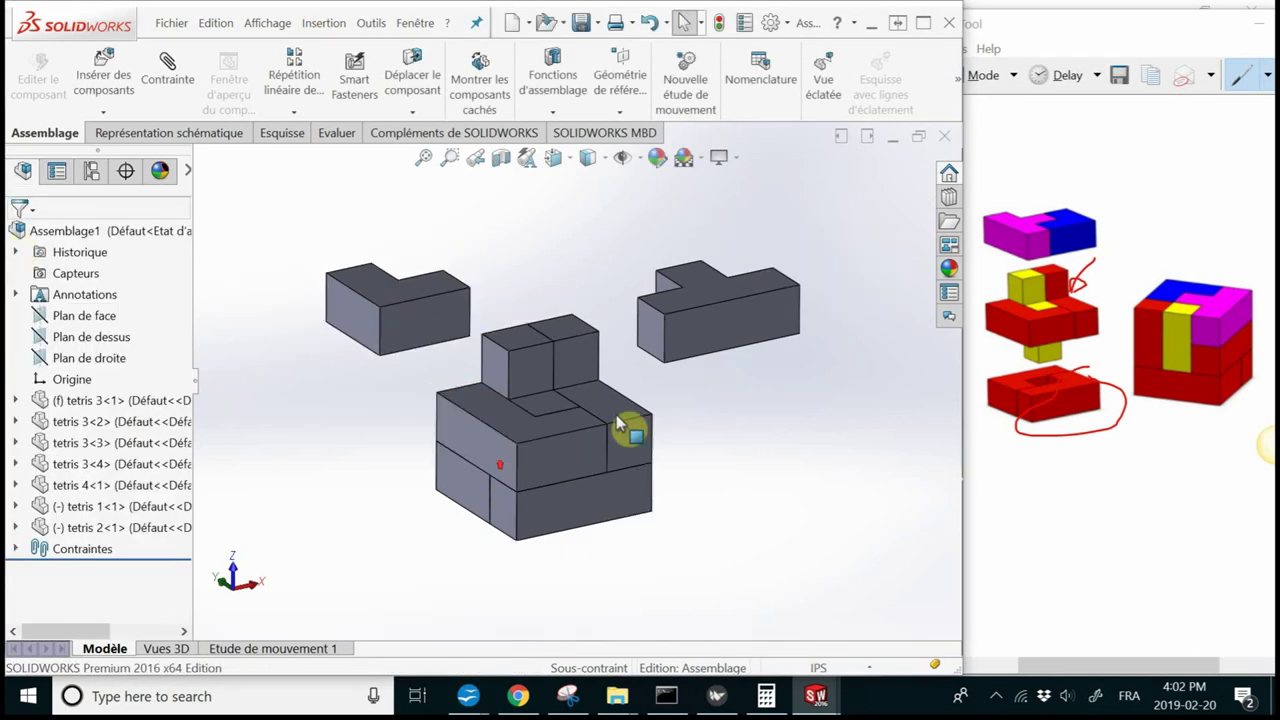
Mate tetris 1's long face to the big block with a flipped coincident mate (Coïncidente13)
{"action": "left_click", "coordinate": [168, 84]}
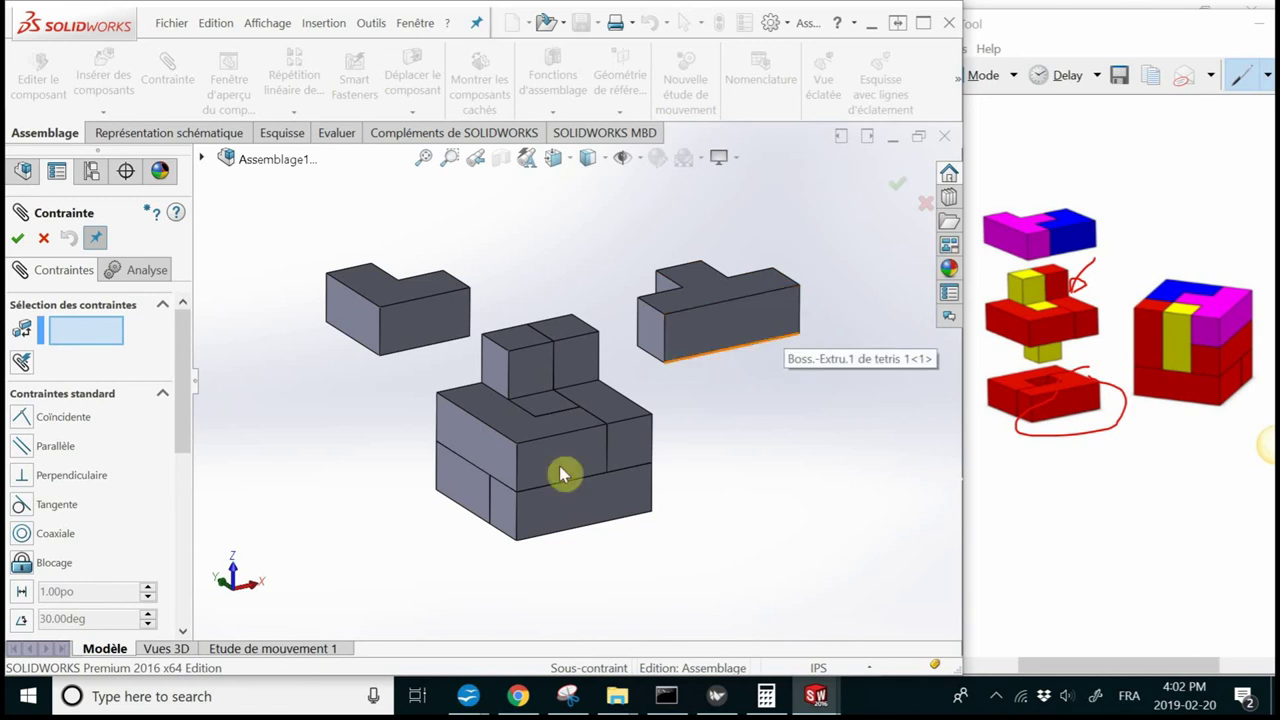
{"action": "scroll", "coordinate": [588, 380], "scroll_direction": "down", "scroll_amount": 2}
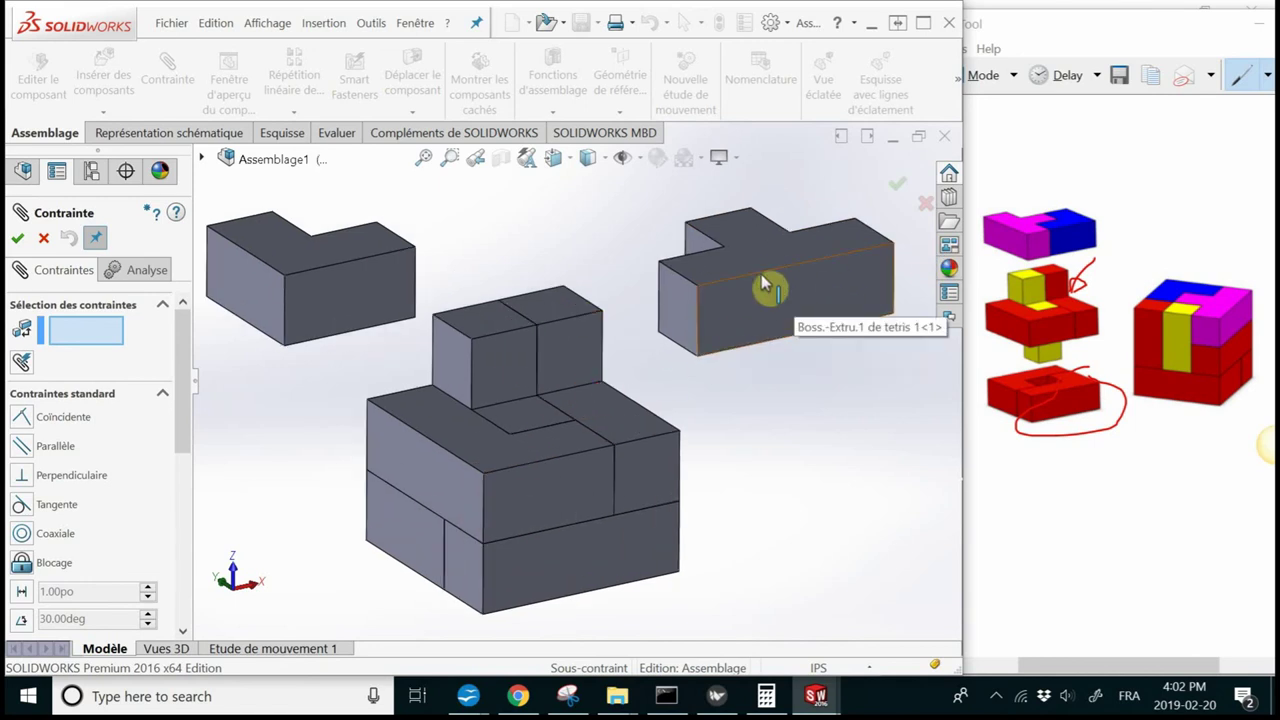
{"action": "left_click", "coordinate": [797, 297]}
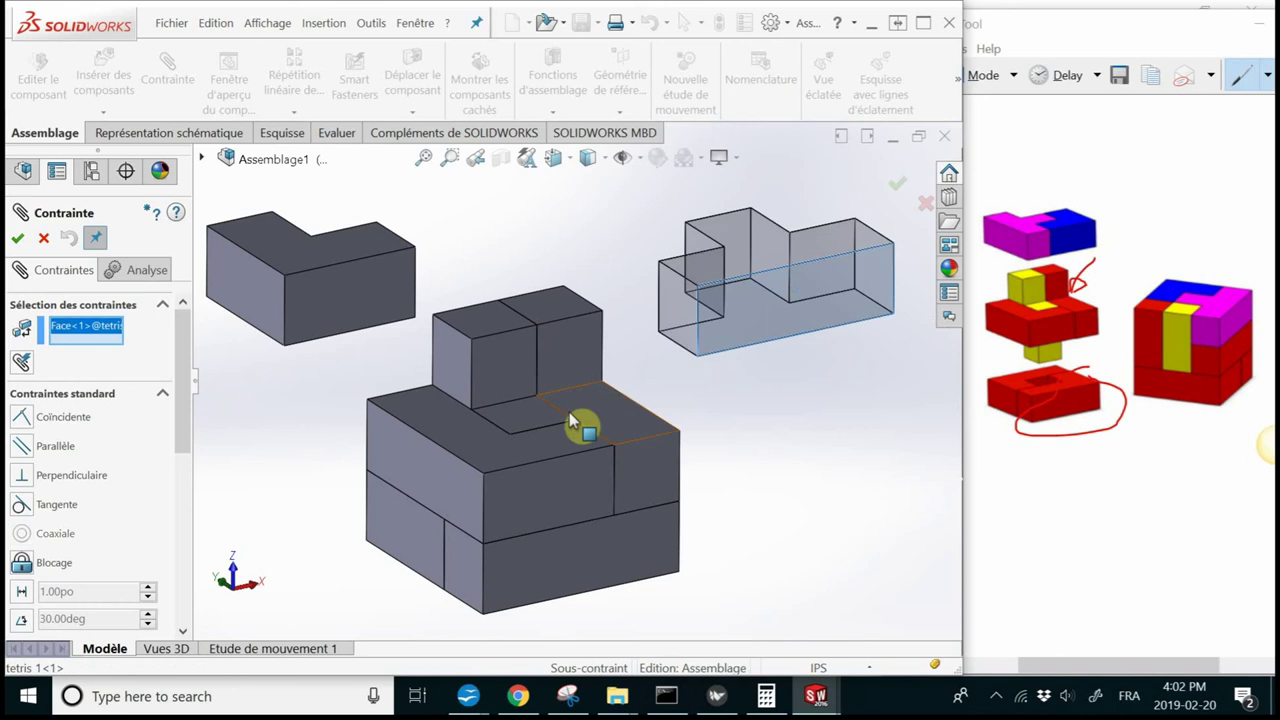
{"action": "left_click", "coordinate": [410, 475]}
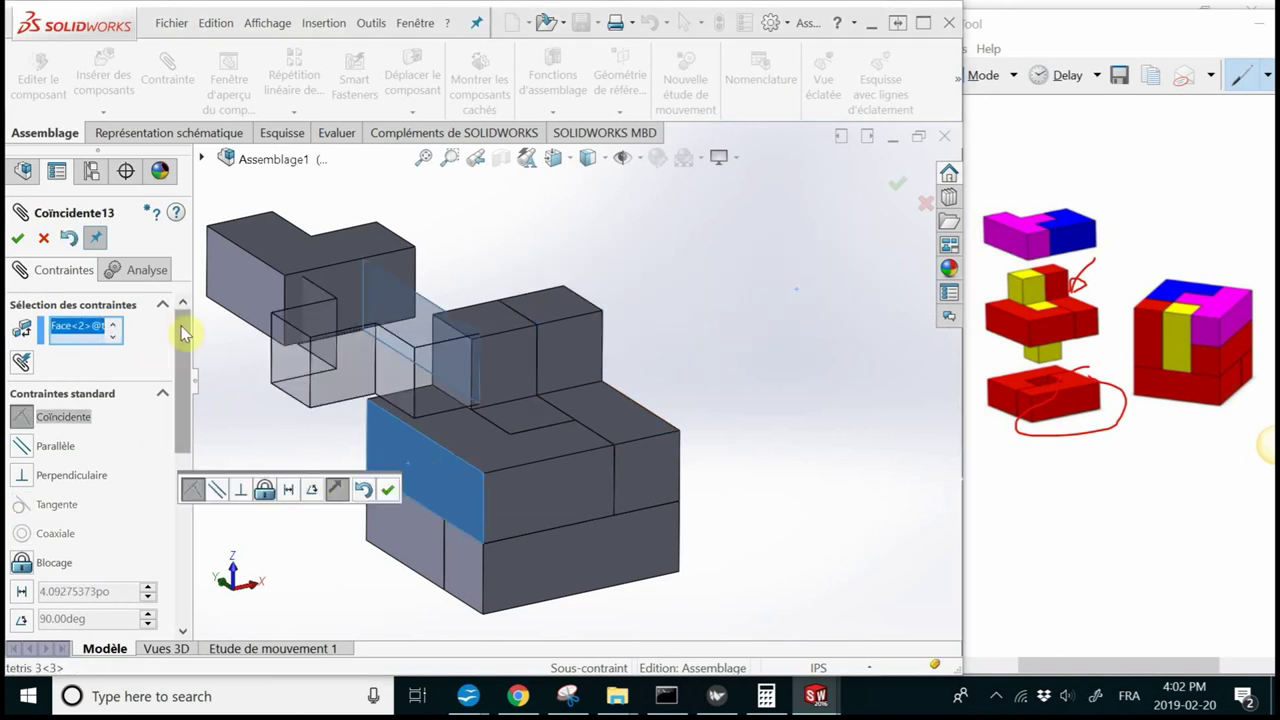
{"action": "left_click_drag", "start_coordinate": [183, 334], "coordinate": [180, 400]}
{"action": "left_click", "coordinate": [60, 458]}
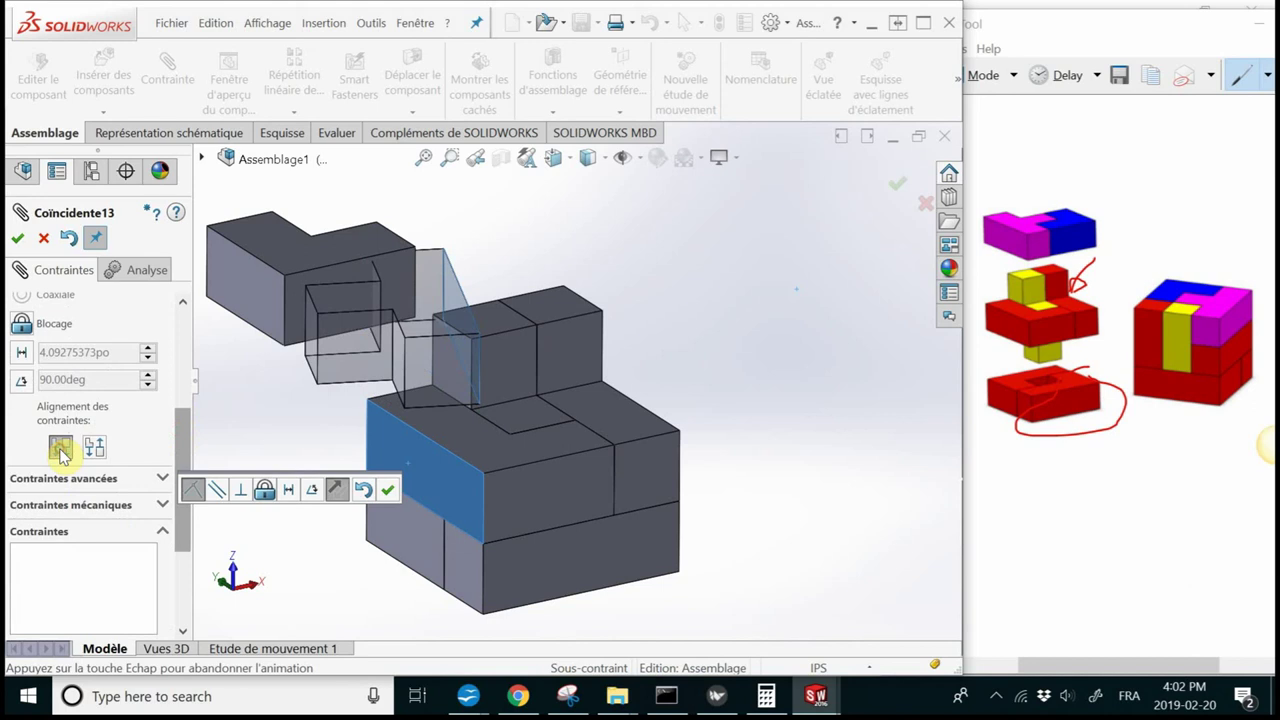
{"action": "left_click", "coordinate": [18, 237]}
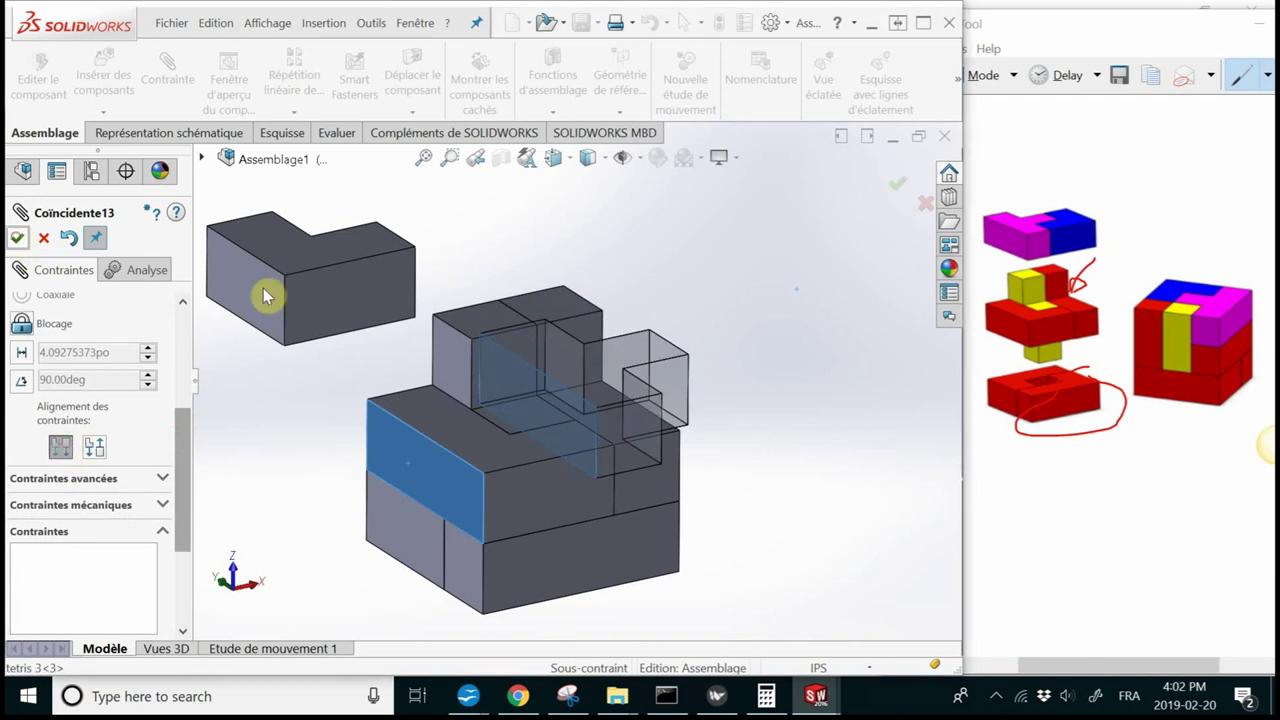
Add coincident mate Coïncidente14 between another block face and the stack
{"action": "mouse_move", "coordinate": [452, 403]}
{"action": "middle_mouse_down"}
{"action": "mouse_move", "coordinate": [466, 412]}
{"action": "mouse_move", "coordinate": [443, 371]}
{"action": "middle_mouse_up"}
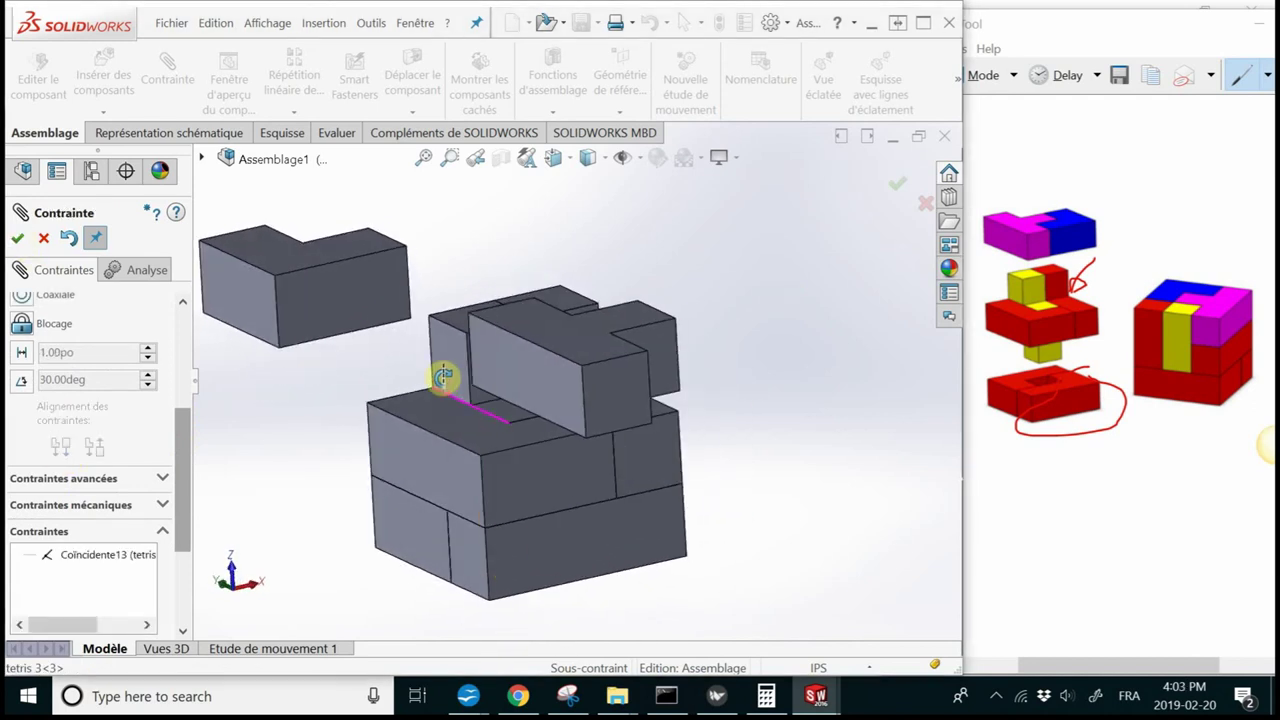
{"action": "left_click", "coordinate": [613, 403]}
{"action": "left_click", "coordinate": [530, 490]}
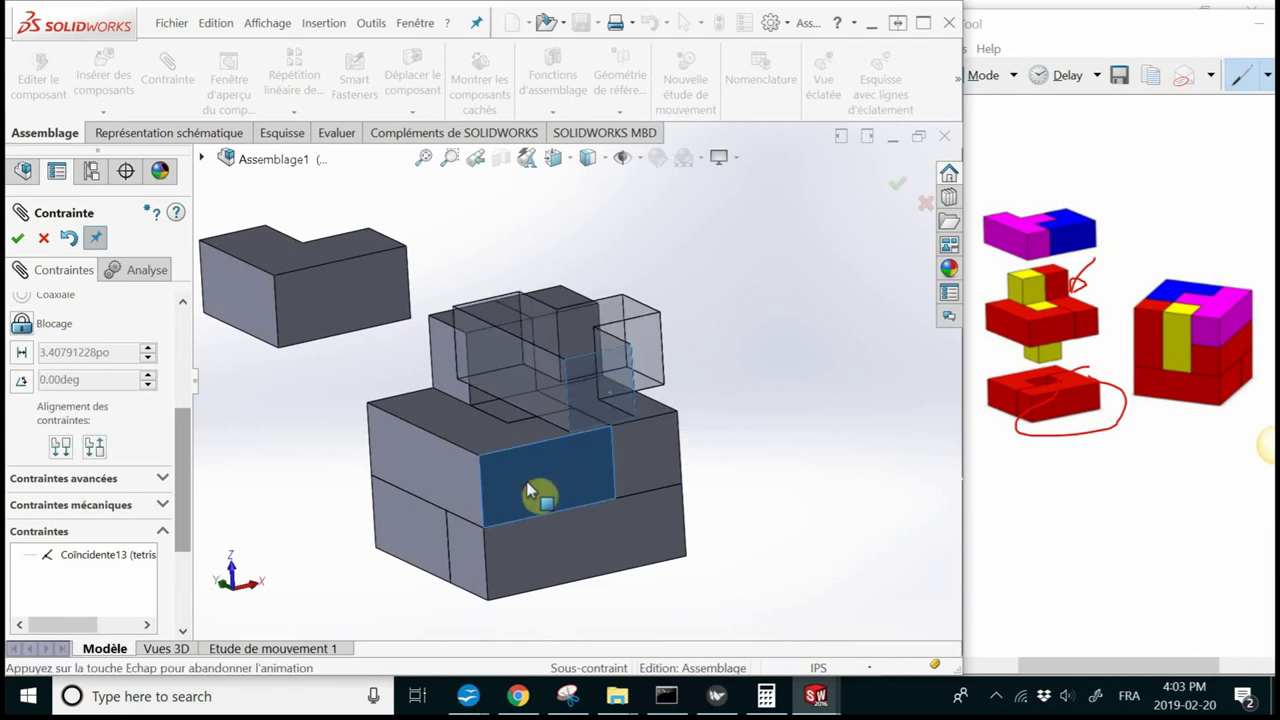
{"action": "left_click", "coordinate": [737, 502]}
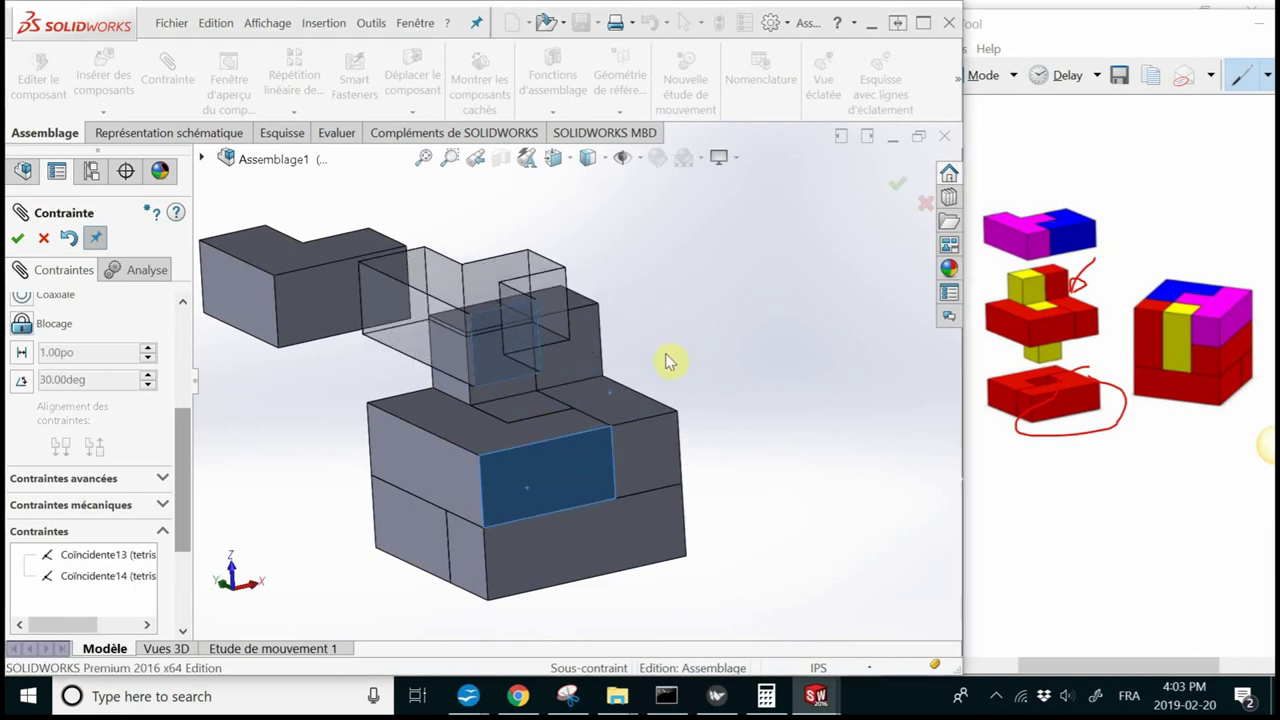
Seat the block onto the stack's top face with coincident mate Coïncidente15
{"action": "mouse_move", "coordinate": [666, 360]}
{"action": "middle_mouse_down"}
{"action": "mouse_move", "coordinate": [620, 258]}
{"action": "mouse_move", "coordinate": [428, 291]}
{"action": "middle_mouse_up"}
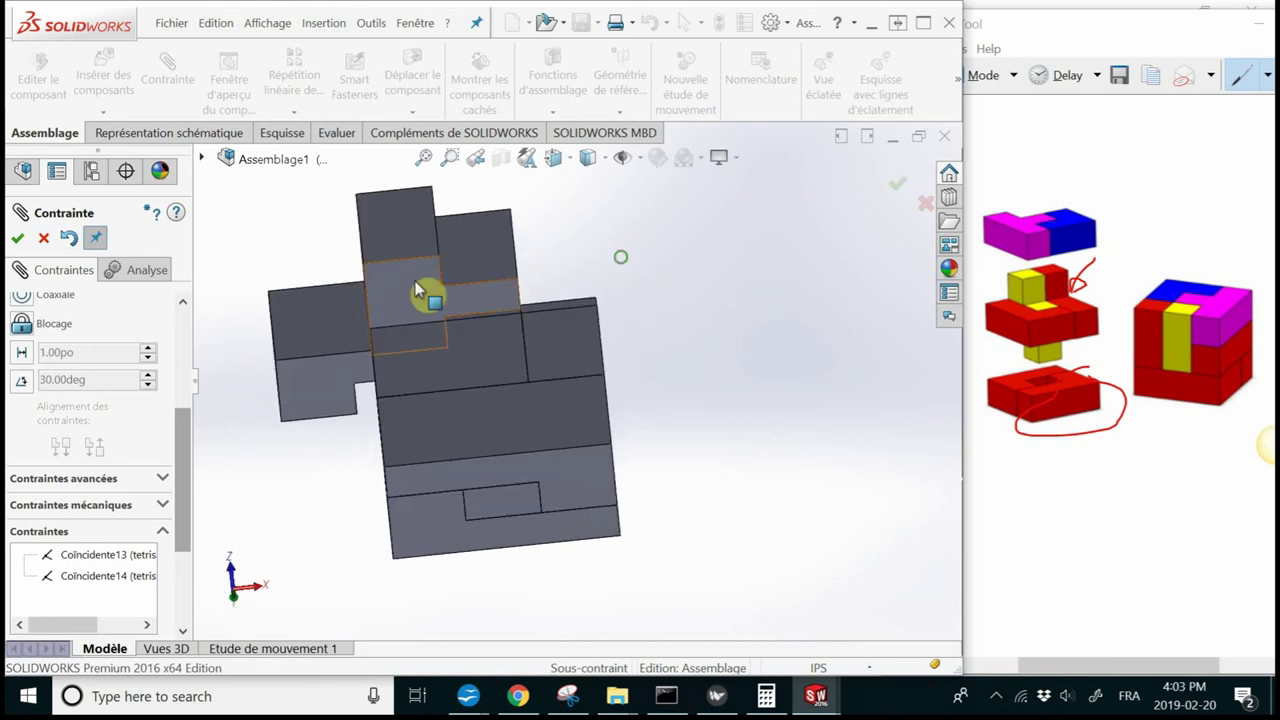
{"action": "mouse_move", "coordinate": [560, 277]}
{"action": "middle_mouse_down"}
{"action": "mouse_move", "coordinate": [574, 259]}
{"action": "mouse_move", "coordinate": [597, 309]}
{"action": "mouse_move", "coordinate": [617, 462]}
{"action": "middle_mouse_up"}
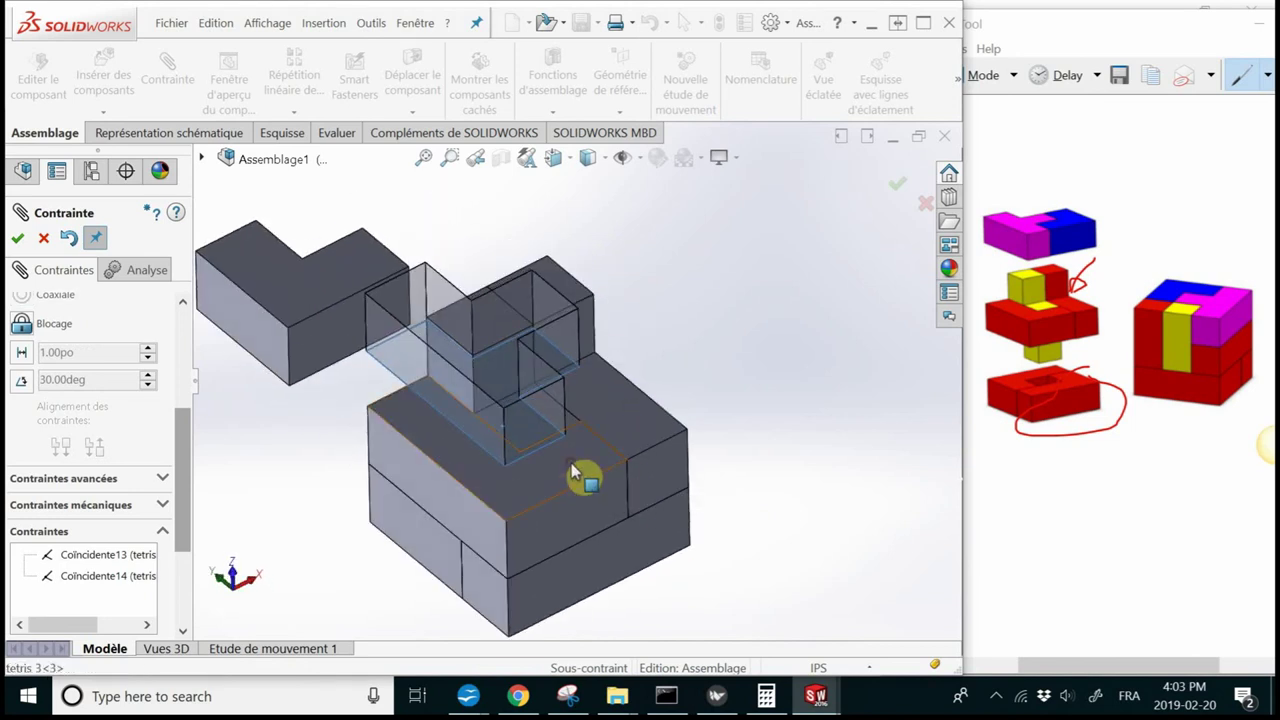
{"action": "left_click", "coordinate": [574, 474]}
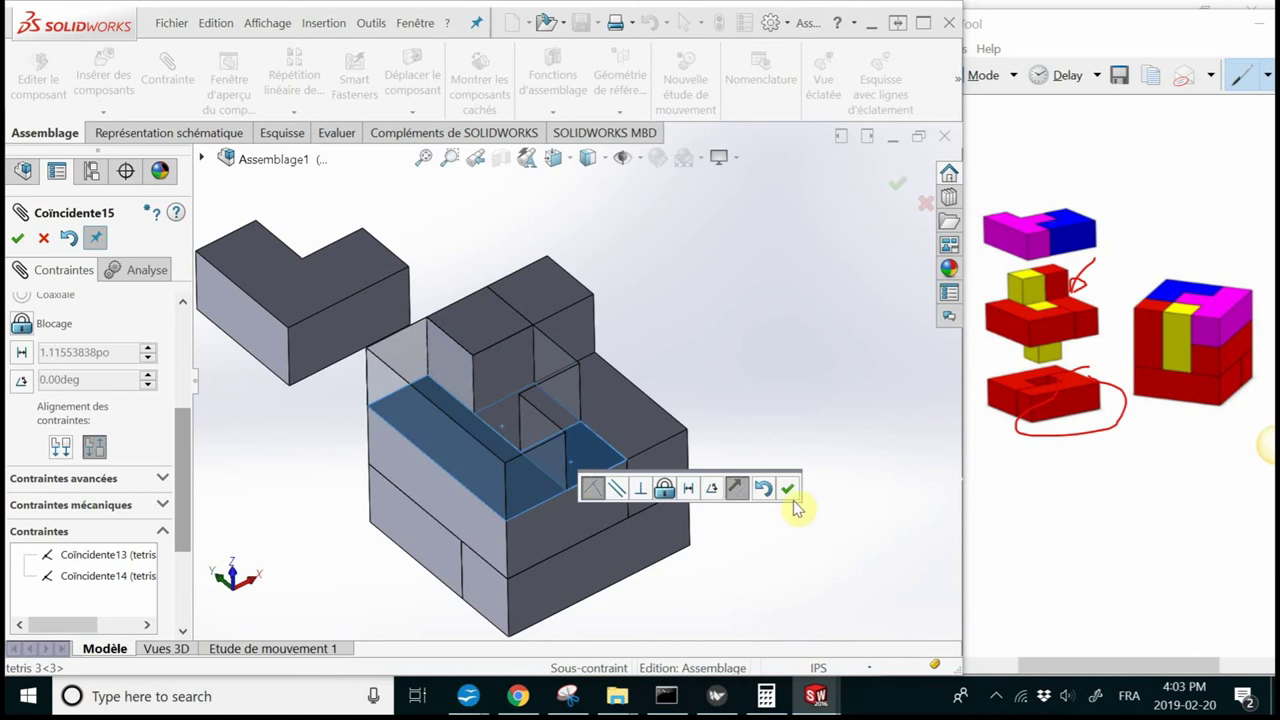
{"action": "left_click", "coordinate": [790, 492]}
{"action": "mouse_move", "coordinate": [649, 420]}
{"action": "middle_mouse_down"}
{"action": "mouse_move", "coordinate": [580, 343]}
{"action": "mouse_move", "coordinate": [532, 404]}
{"action": "mouse_move", "coordinate": [557, 428]}
{"action": "mouse_move", "coordinate": [583, 383]}
{"action": "mouse_move", "coordinate": [633, 389]}
{"action": "mouse_move", "coordinate": [597, 400]}
{"action": "mouse_move", "coordinate": [597, 414]}
{"action": "middle_mouse_up"}
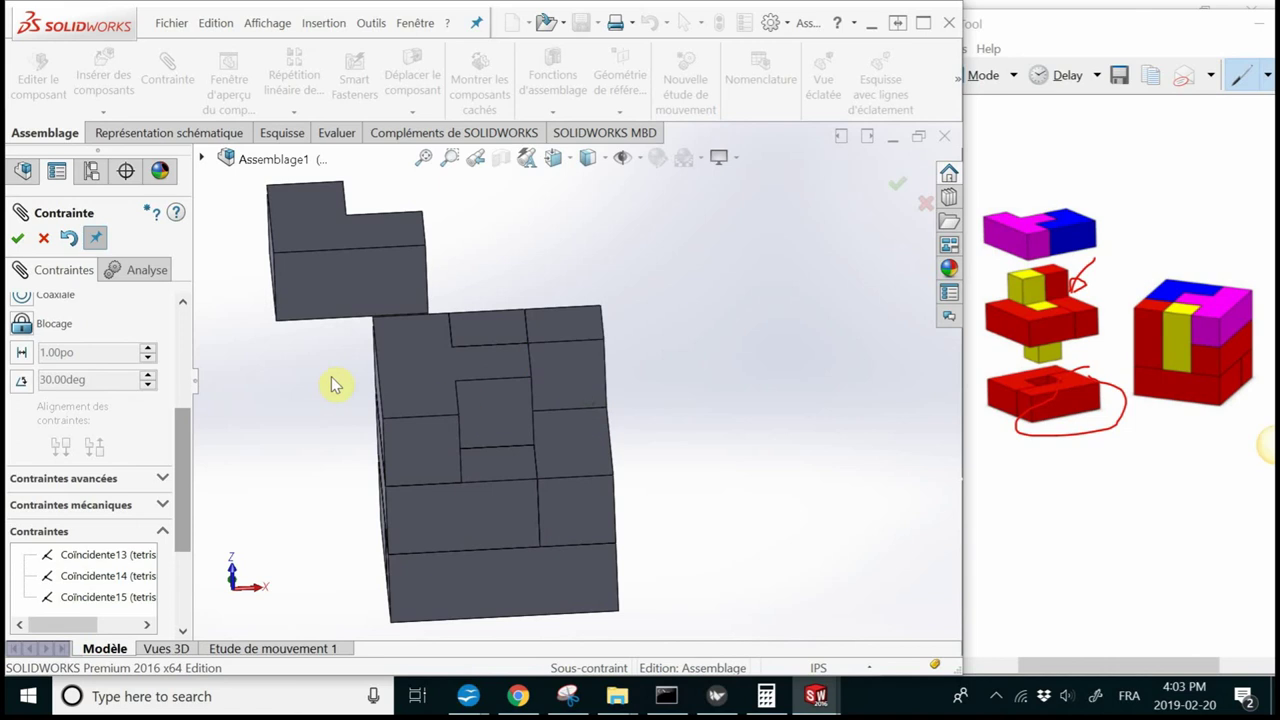
Mate a face of the loose block to the cube's face with coincident mate Coïncidente16
{"action": "mouse_move", "coordinate": [334, 380]}
{"action": "middle_mouse_down"}
{"action": "mouse_move", "coordinate": [331, 317]}
{"action": "mouse_move", "coordinate": [346, 289]}
{"action": "middle_mouse_up"}
{"action": "middle_click_drag", "start_coordinate": [286, 357], "coordinate": [286, 351]}
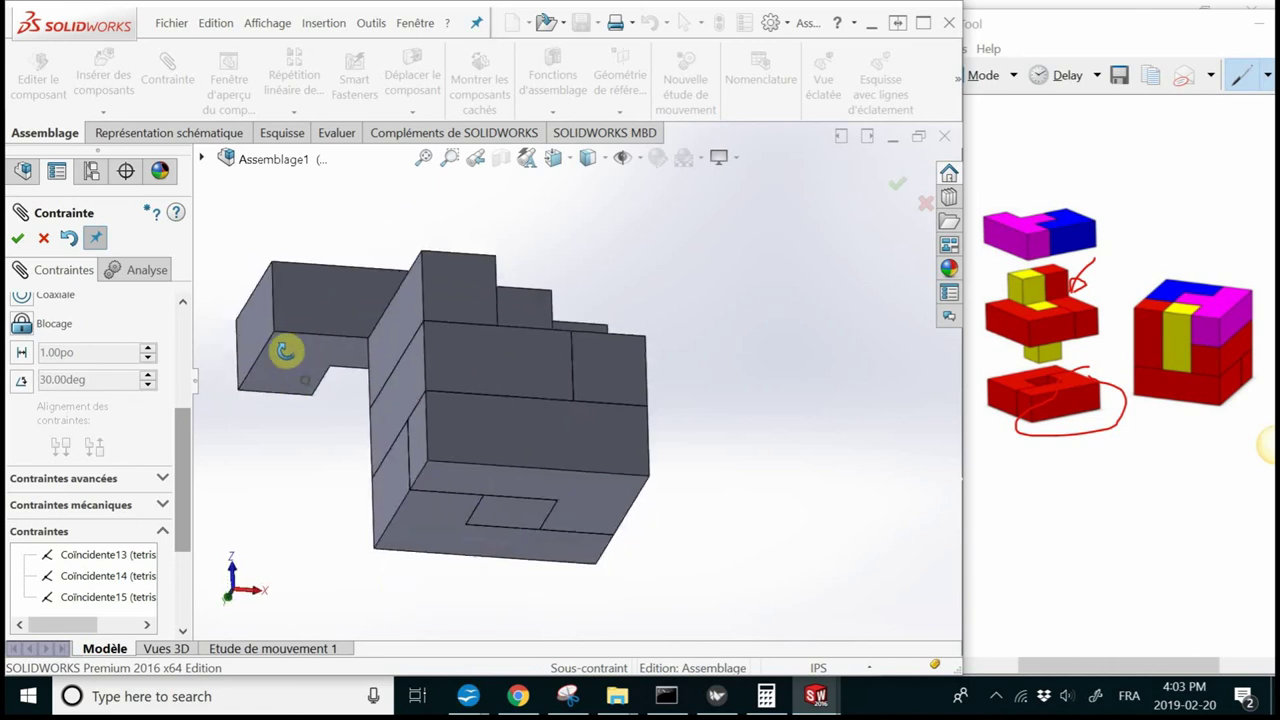
{"action": "scroll", "coordinate": [300, 368], "scroll_direction": "down", "scroll_amount": 5}
{"action": "left_click", "coordinate": [405, 366]}
{"action": "scroll", "coordinate": [600, 323], "scroll_direction": "up", "scroll_amount": 5}
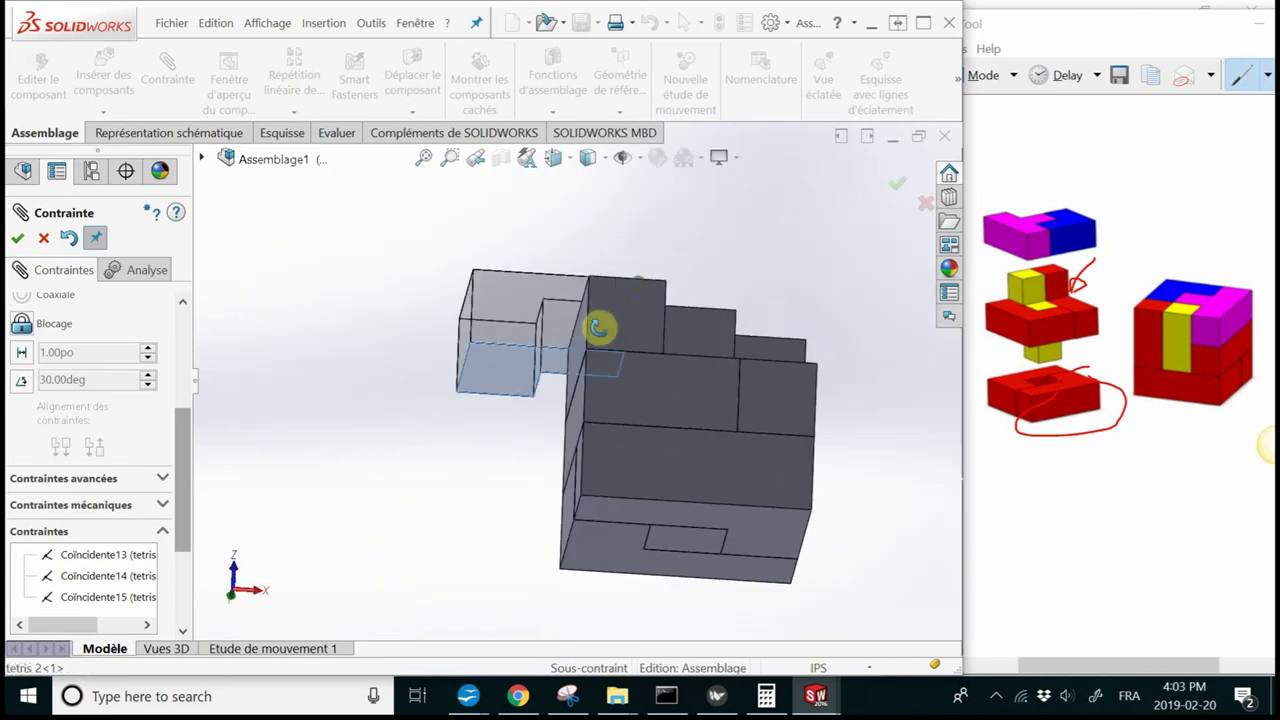
{"action": "mouse_move", "coordinate": [600, 323]}
{"action": "middle_mouse_down"}
{"action": "mouse_move", "coordinate": [595, 427]}
{"action": "mouse_move", "coordinate": [640, 466]}
{"action": "middle_mouse_up"}
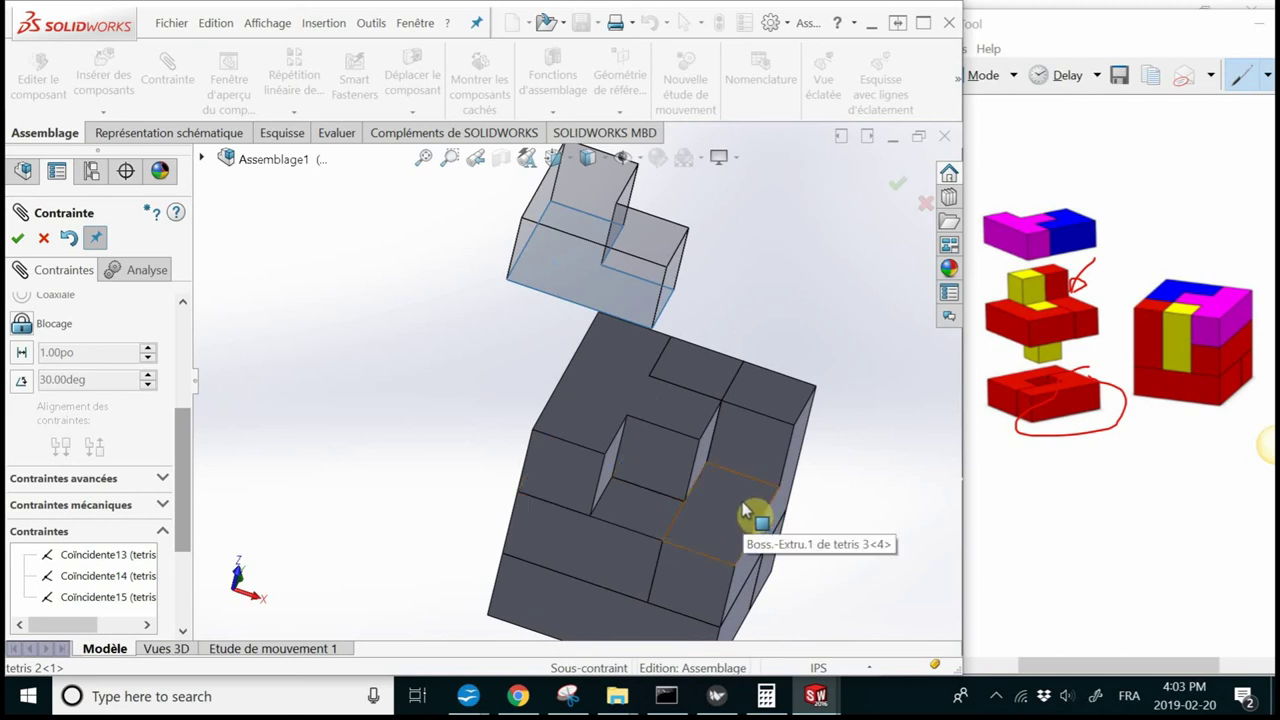
{"action": "left_click", "coordinate": [738, 500]}
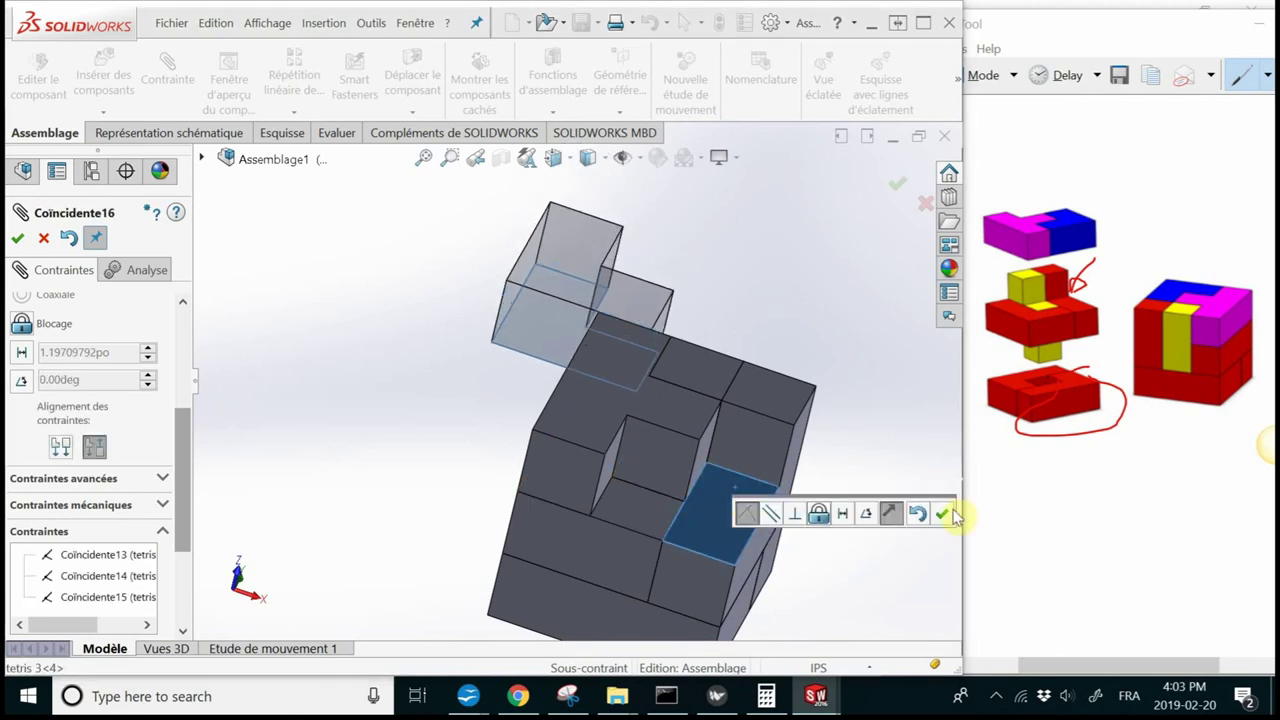
{"action": "left_click", "coordinate": [941, 519]}
Mate the block's side face to the cube's lower-right face, flipped (Coïncidente17)
{"action": "mouse_move", "coordinate": [614, 420]}
{"action": "middle_mouse_down"}
{"action": "mouse_move", "coordinate": [622, 393]}
{"action": "mouse_move", "coordinate": [590, 392]}
{"action": "middle_mouse_up"}
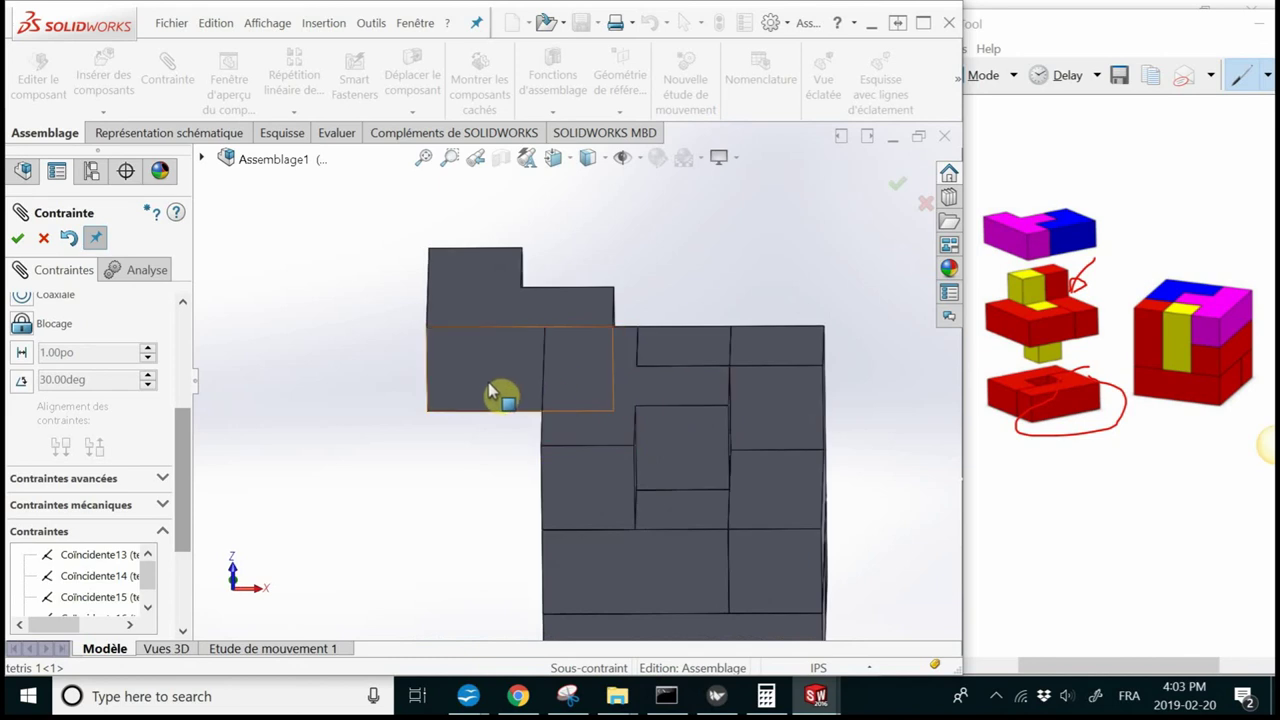
{"action": "middle_click_drag", "start_coordinate": [423, 409], "coordinate": [441, 424]}
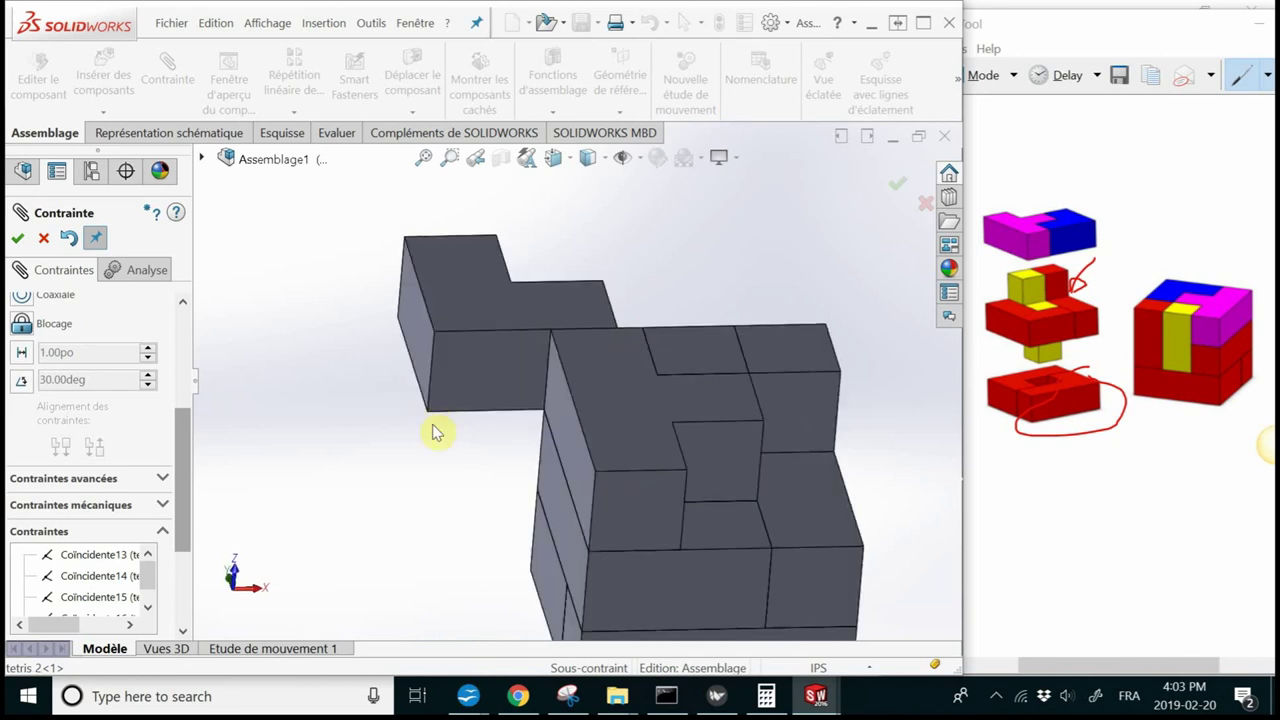
{"action": "left_click", "coordinate": [408, 313]}
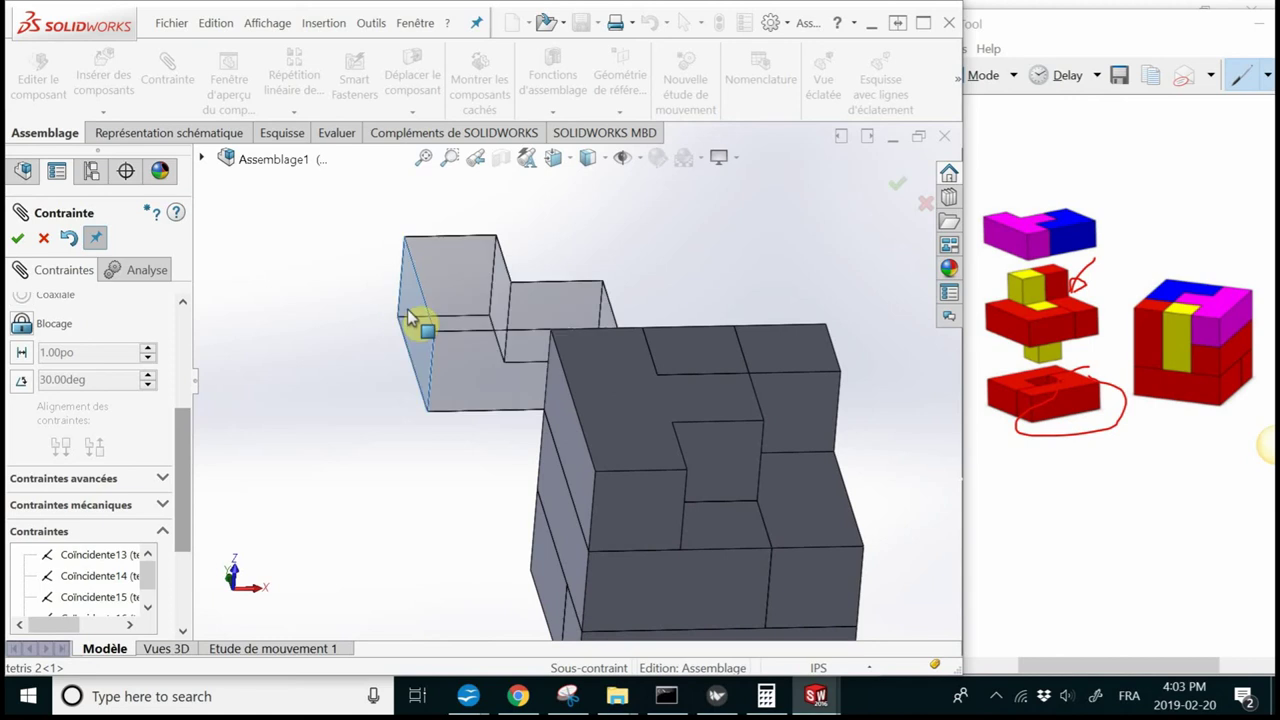
{"action": "left_click", "coordinate": [797, 580]}
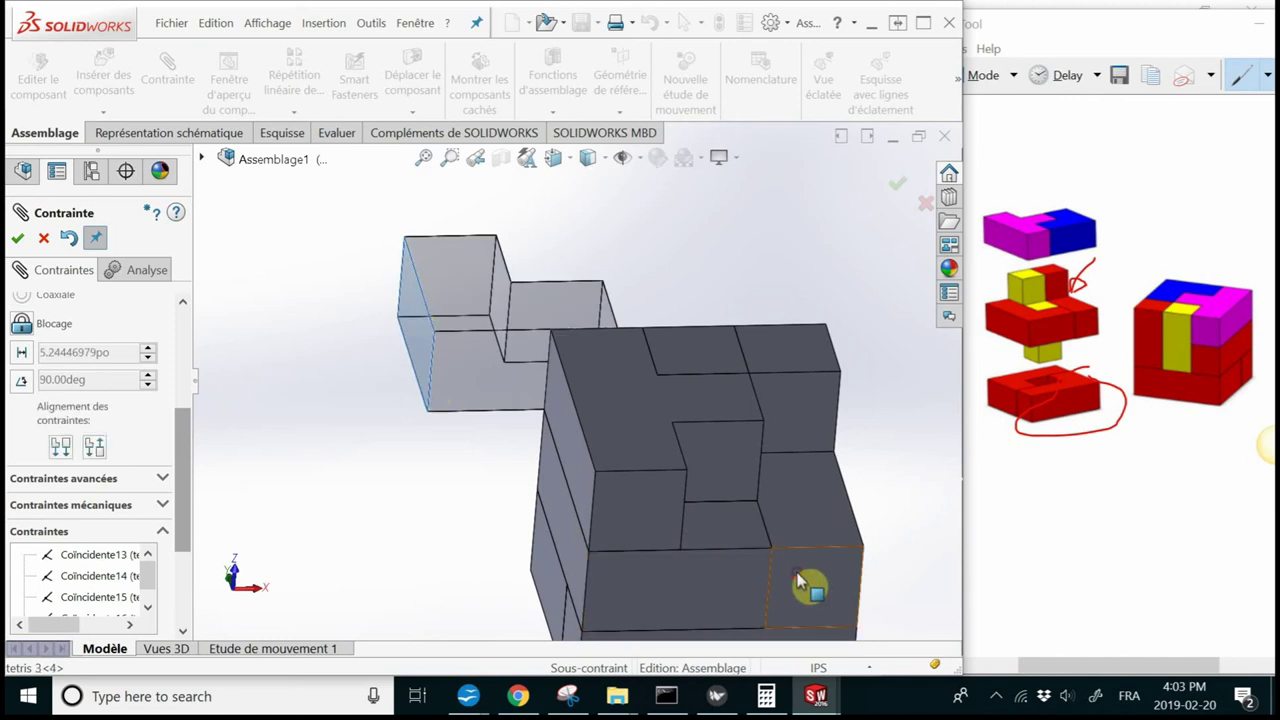
{"action": "left_click", "coordinate": [797, 580]}
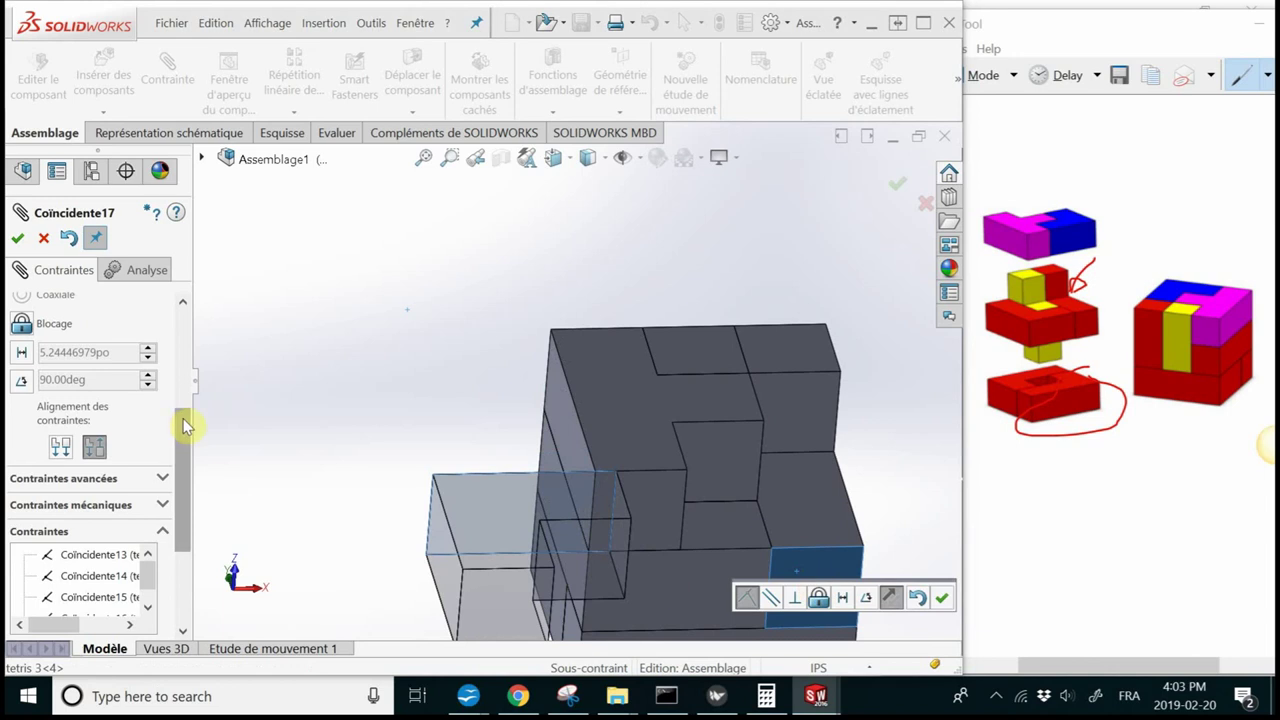
{"action": "mouse_move", "coordinate": [183, 427]}
{"action": "left_mouse_down"}
{"action": "mouse_move", "coordinate": [194, 506]}
{"action": "mouse_move", "coordinate": [163, 491]}
{"action": "mouse_move", "coordinate": [180, 531]}
{"action": "mouse_move", "coordinate": [181, 425]}
{"action": "left_mouse_up"}
{"action": "left_click", "coordinate": [60, 466]}
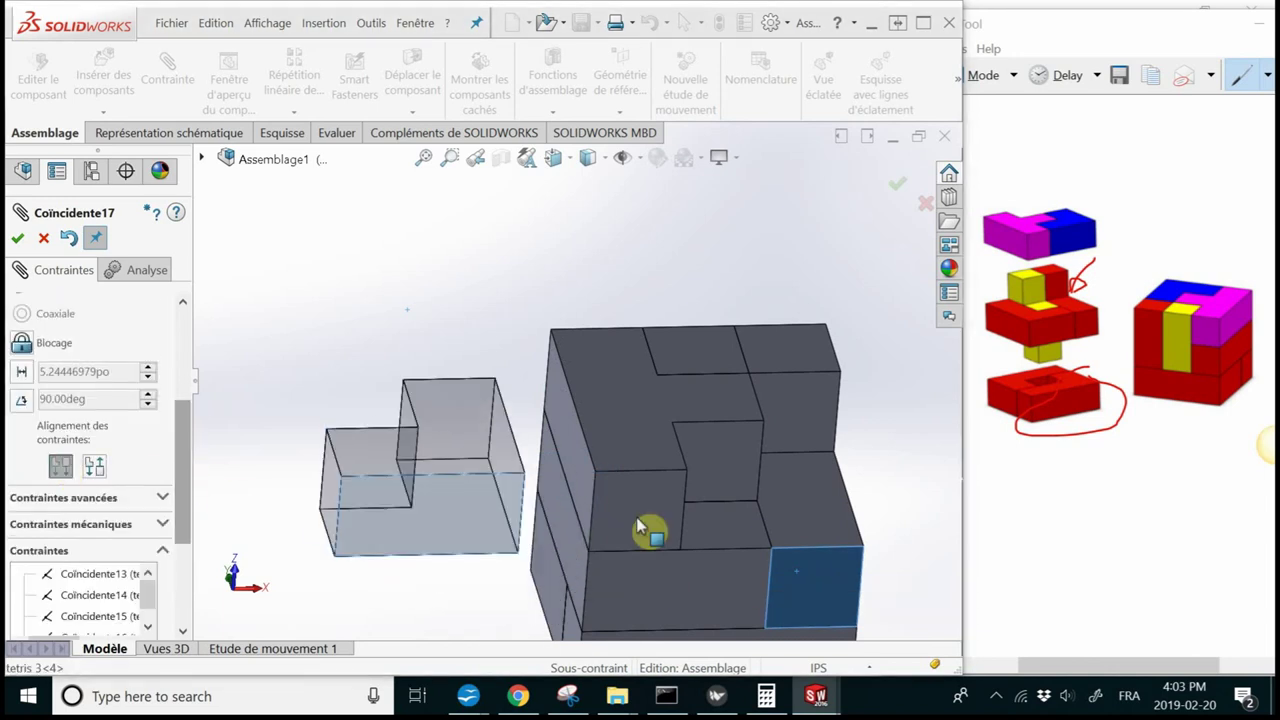
{"action": "middle_click_drag", "start_coordinate": [814, 451], "coordinate": [795, 445]}
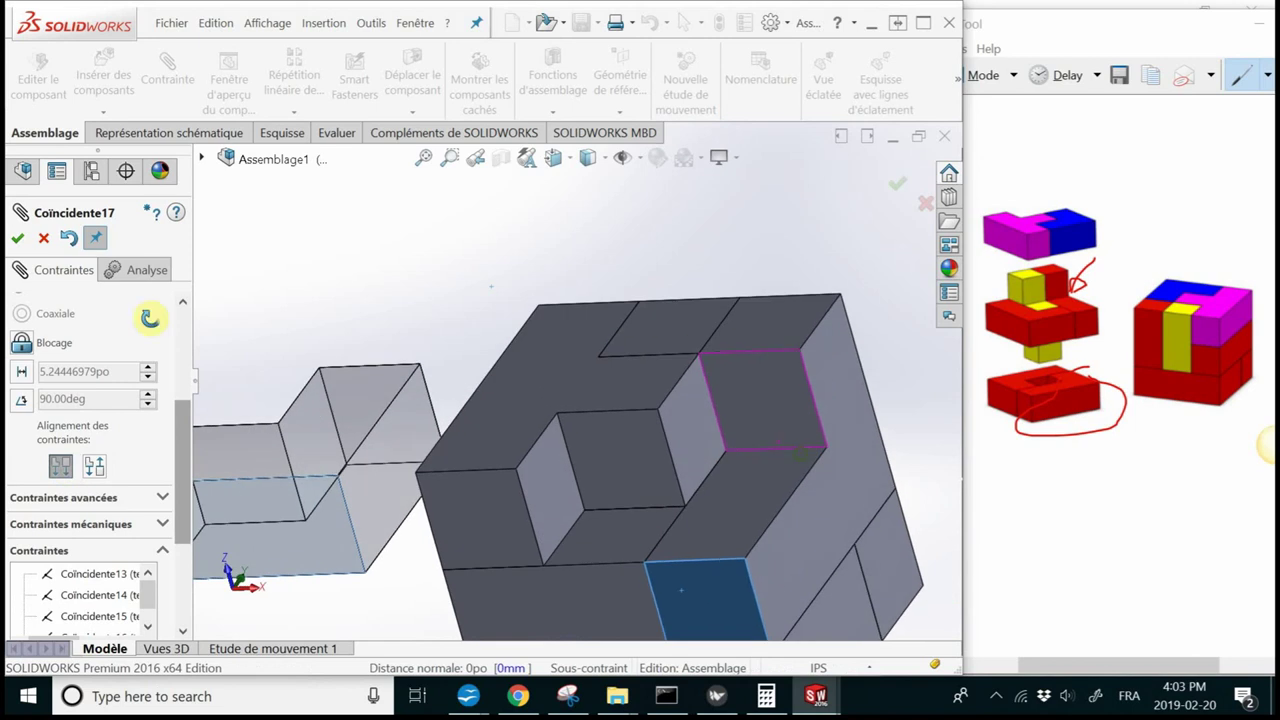
{"action": "key", "text": "Return"}
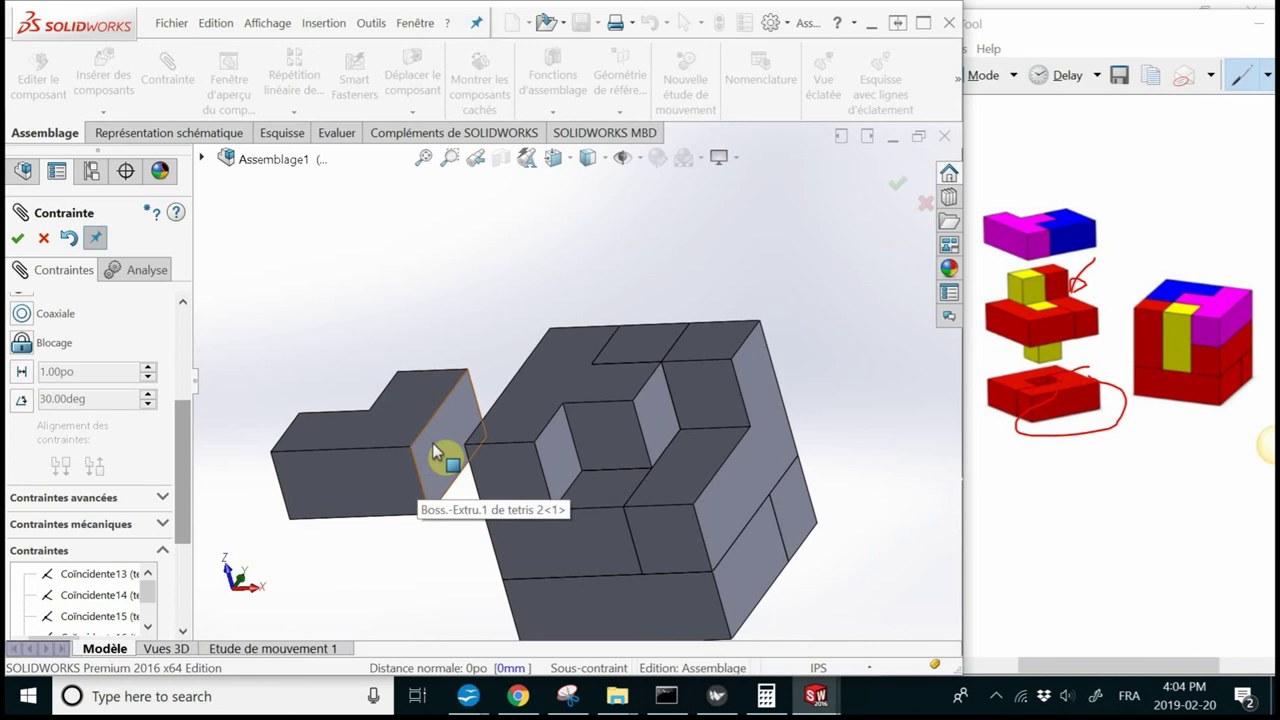
Mate the last block's end face to the hole's inner face (Coïncidente18), completing the cube
{"action": "mouse_move", "coordinate": [420, 465]}
{"action": "middle_mouse_down"}
{"action": "mouse_move", "coordinate": [466, 449]}
{"action": "mouse_move", "coordinate": [449, 466]}
{"action": "middle_mouse_up"}
{"action": "left_click", "coordinate": [440, 471]}
{"action": "middle_click_drag", "start_coordinate": [648, 425], "coordinate": [514, 440]}
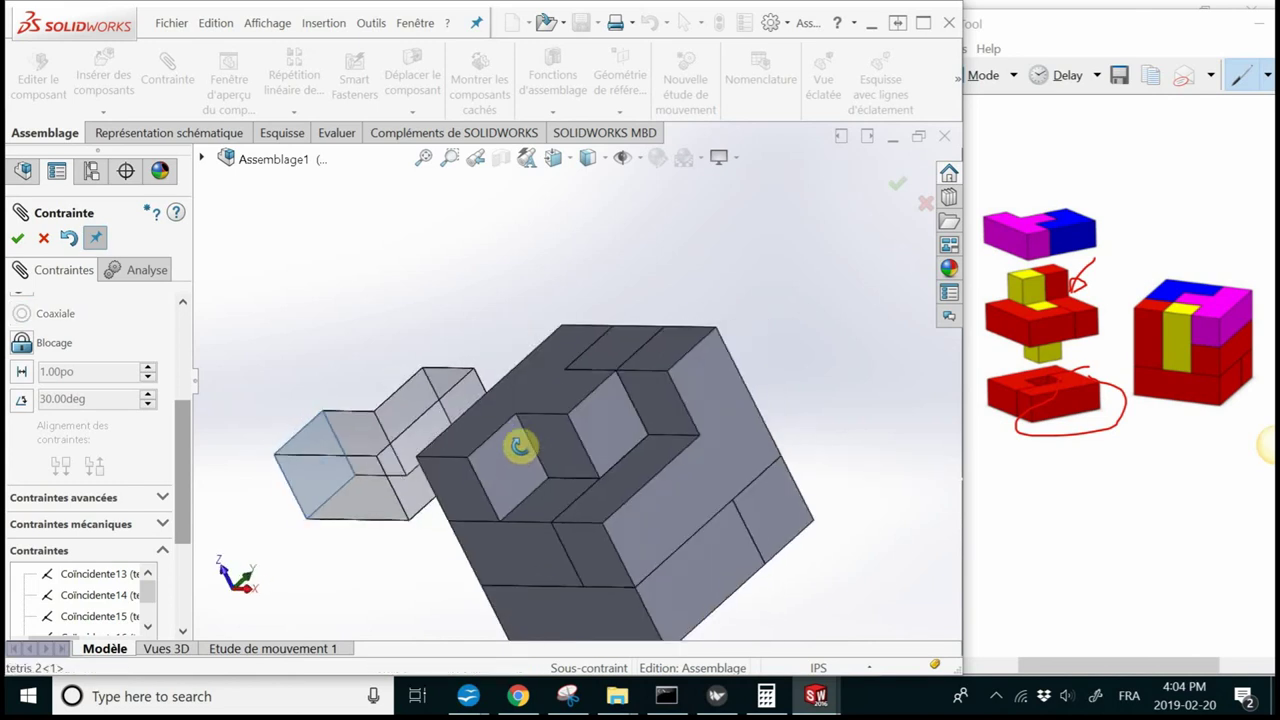
{"action": "scroll", "coordinate": [501, 470], "scroll_direction": "up", "scroll_amount": 5}
{"action": "left_click", "coordinate": [508, 452]}
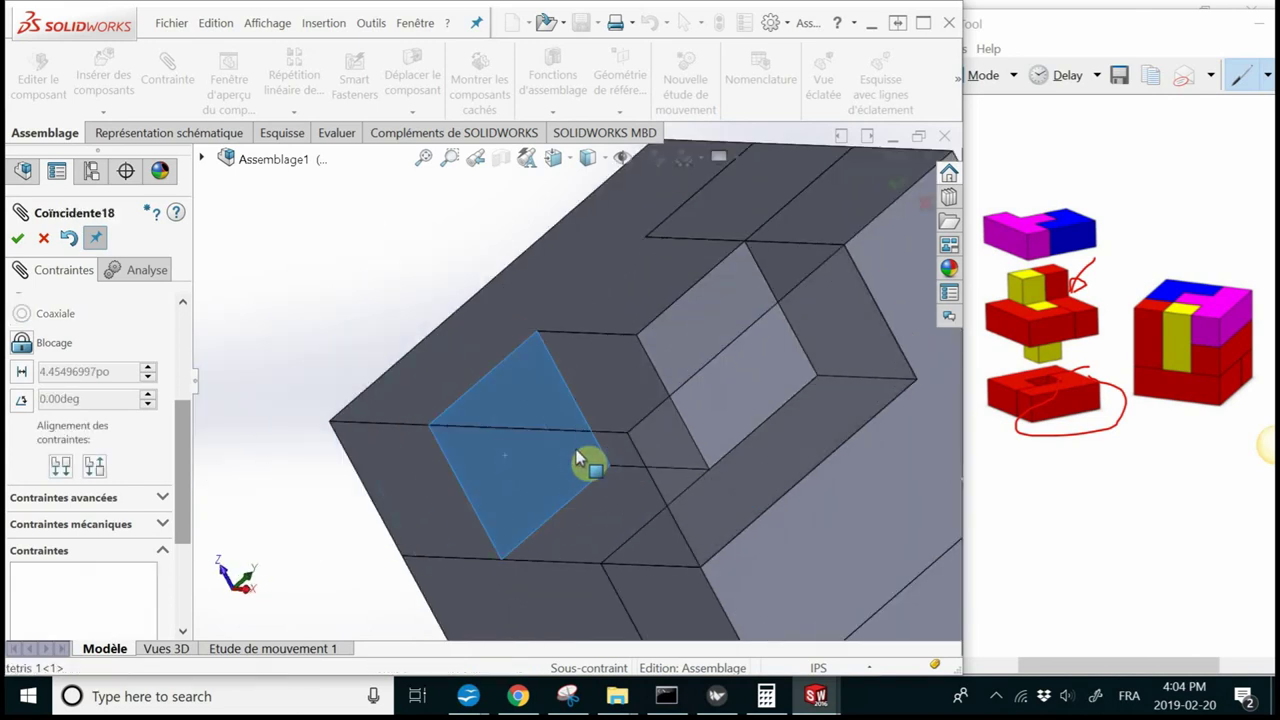
{"action": "scroll", "coordinate": [500, 457], "scroll_direction": "down", "scroll_amount": 5}
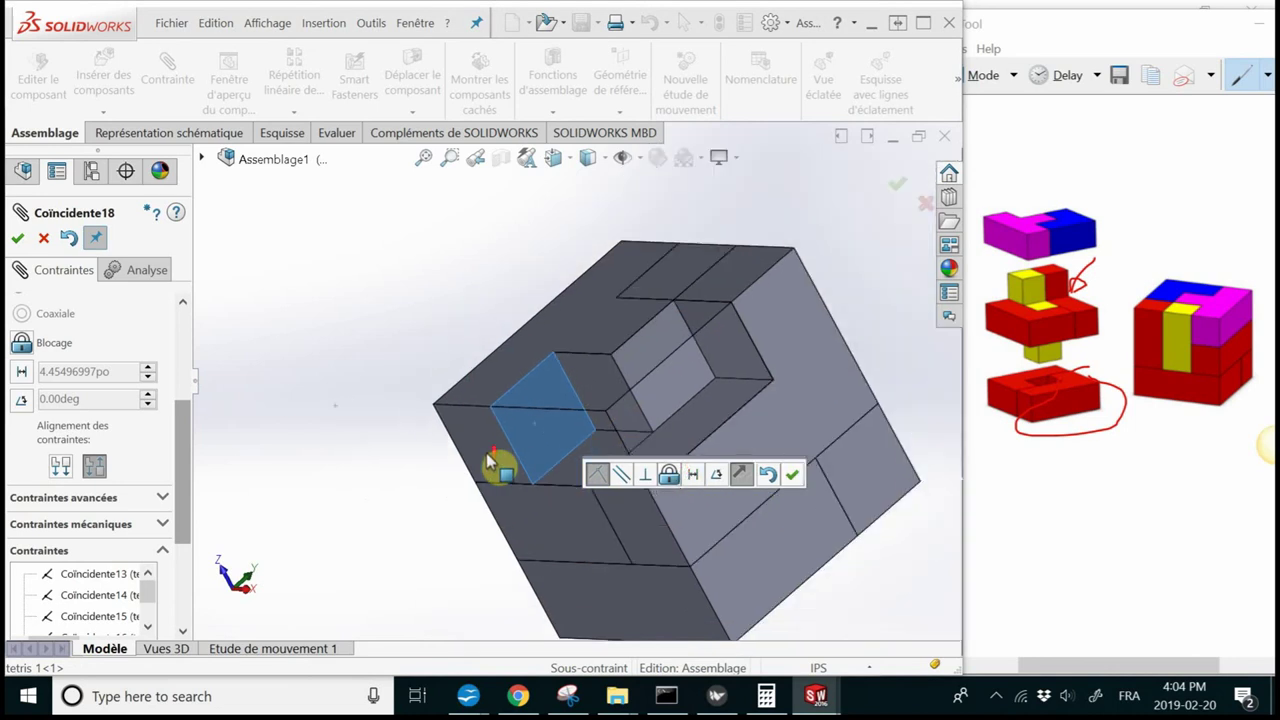
{"action": "middle_click_drag", "start_coordinate": [480, 437], "coordinate": [894, 514]}
{"action": "left_click", "coordinate": [794, 476]}
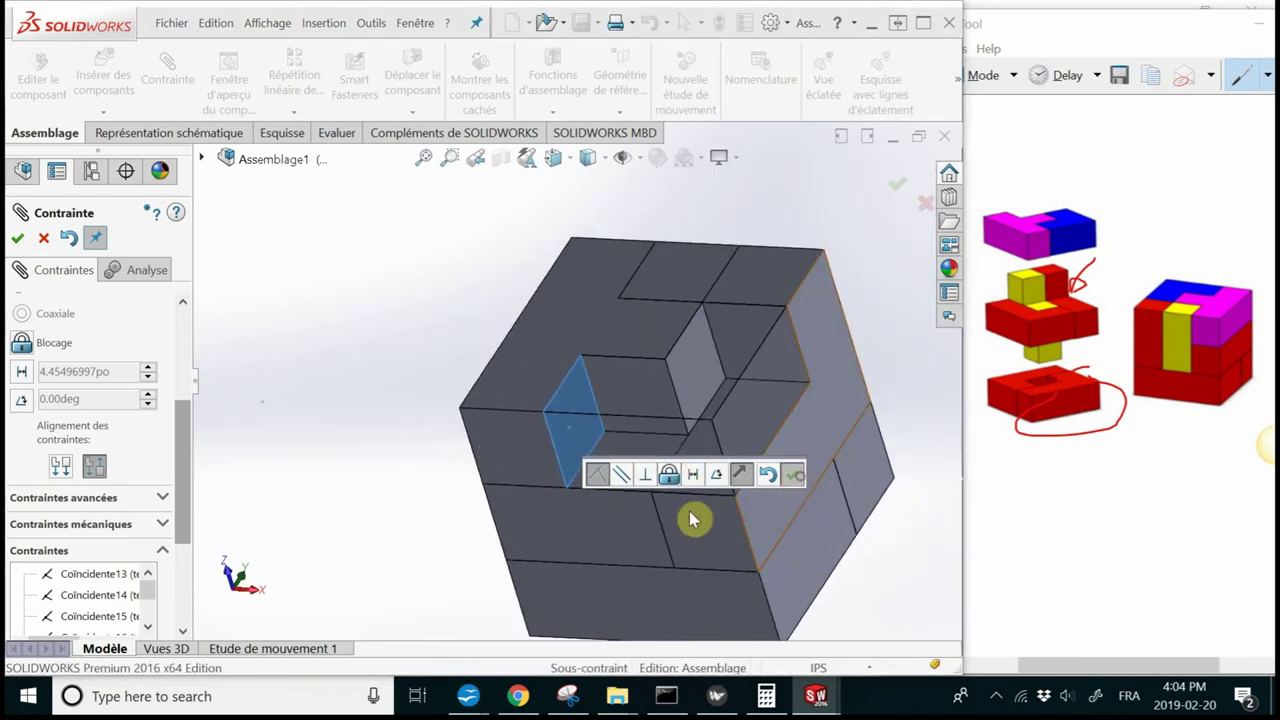
{"action": "scroll", "coordinate": [683, 421], "scroll_direction": "up", "scroll_amount": 3}
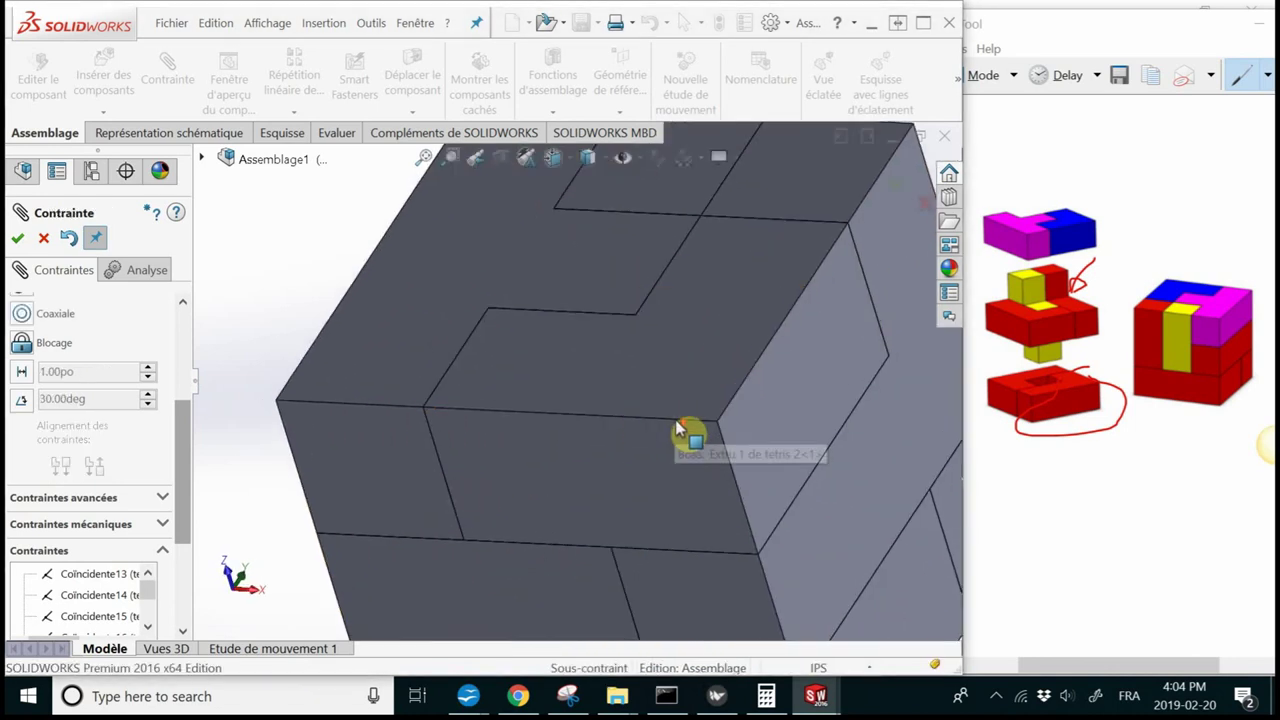
{"action": "scroll", "coordinate": [686, 434], "scroll_direction": "down", "scroll_amount": 3}
{"action": "scroll", "coordinate": [520, 420], "scroll_direction": "down", "scroll_amount": 2}
{"action": "mouse_move", "coordinate": [540, 435]}
{"action": "middle_mouse_down"}
{"action": "mouse_move", "coordinate": [720, 434]}
{"action": "mouse_move", "coordinate": [674, 357]}
{"action": "mouse_move", "coordinate": [497, 337]}
{"action": "mouse_move", "coordinate": [472, 208]}
{"action": "mouse_move", "coordinate": [620, 371]}
{"action": "mouse_move", "coordinate": [609, 280]}
{"action": "middle_mouse_up"}
Confirm with the green OK check to close the Mate PropertyManager and show the FeatureManager tree
{"action": "left_click", "coordinate": [20, 240]}
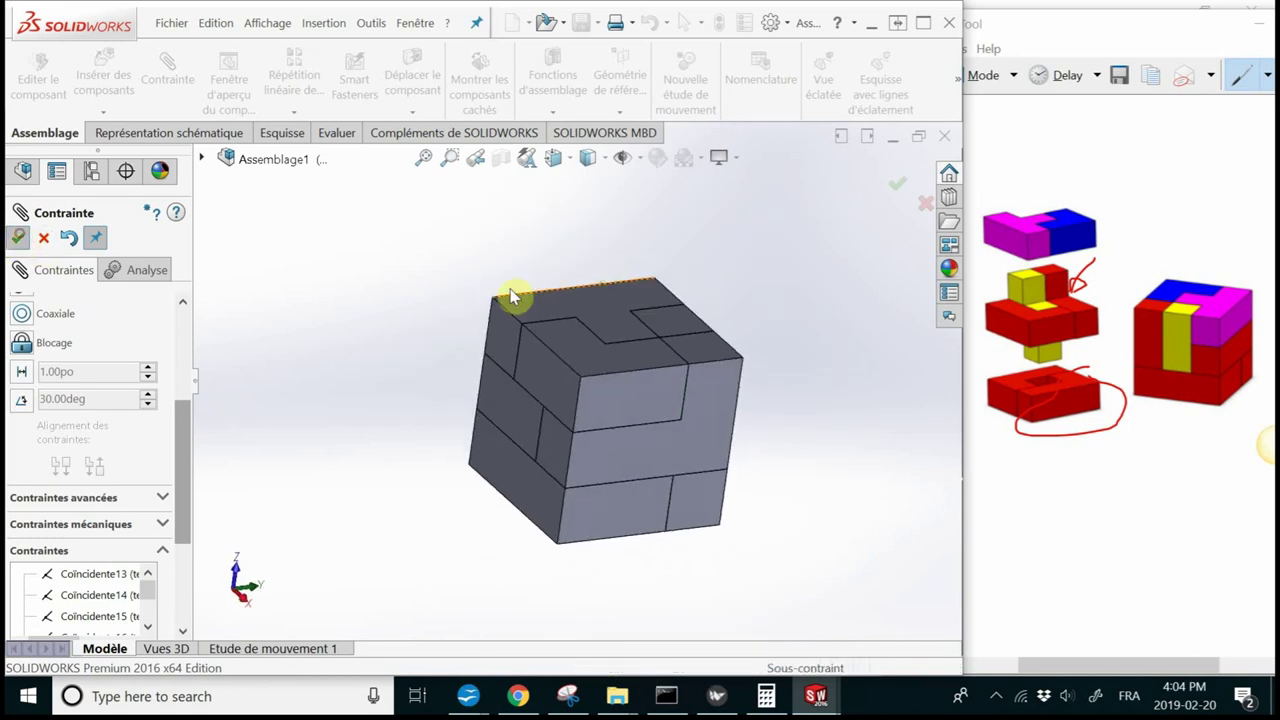